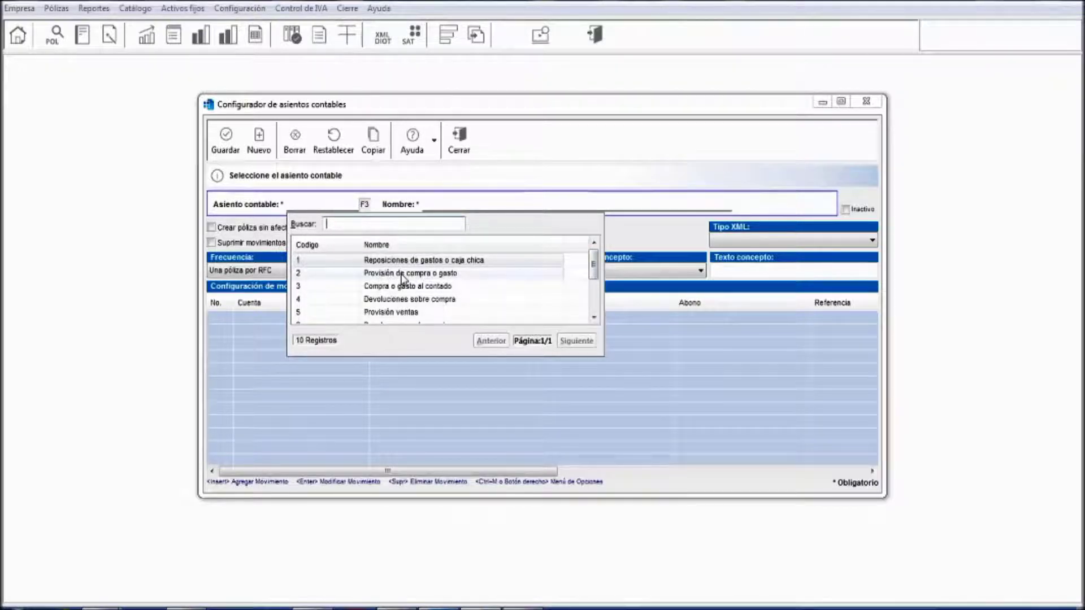
- Open accounting entry 2, Provisión de compra o gasto, and set its frequency to Una póliza diaria
double_click(401, 274)
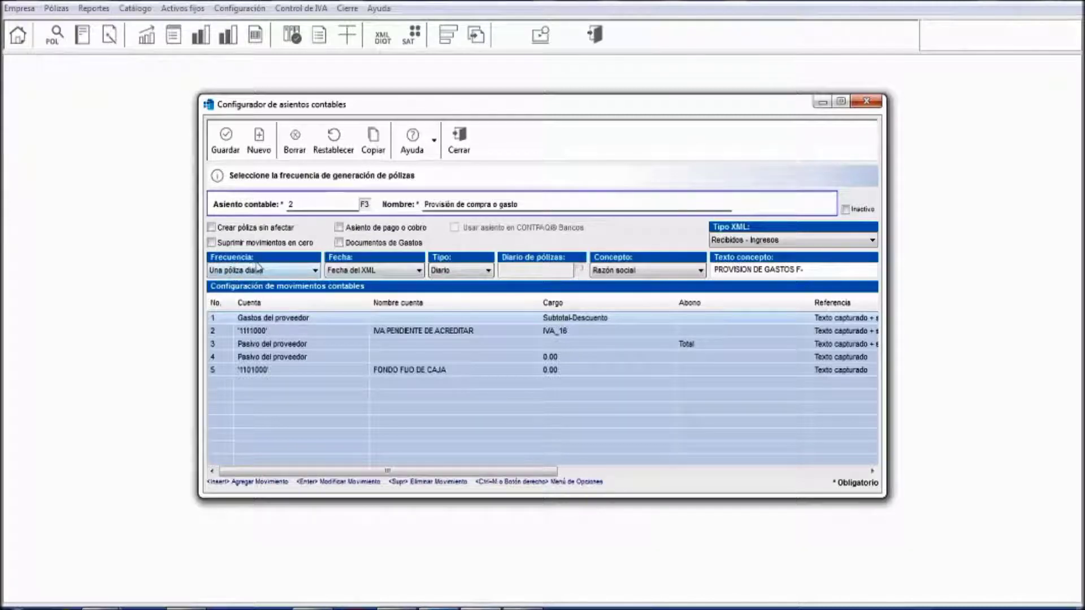
left_click(292, 274)
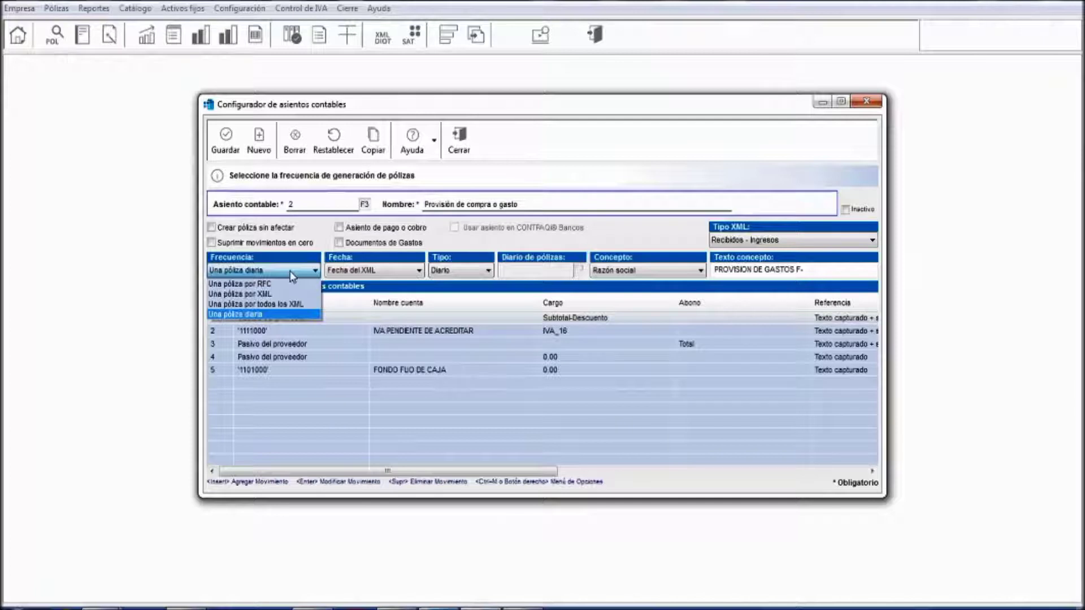
left_click(261, 314)
key("Tab")
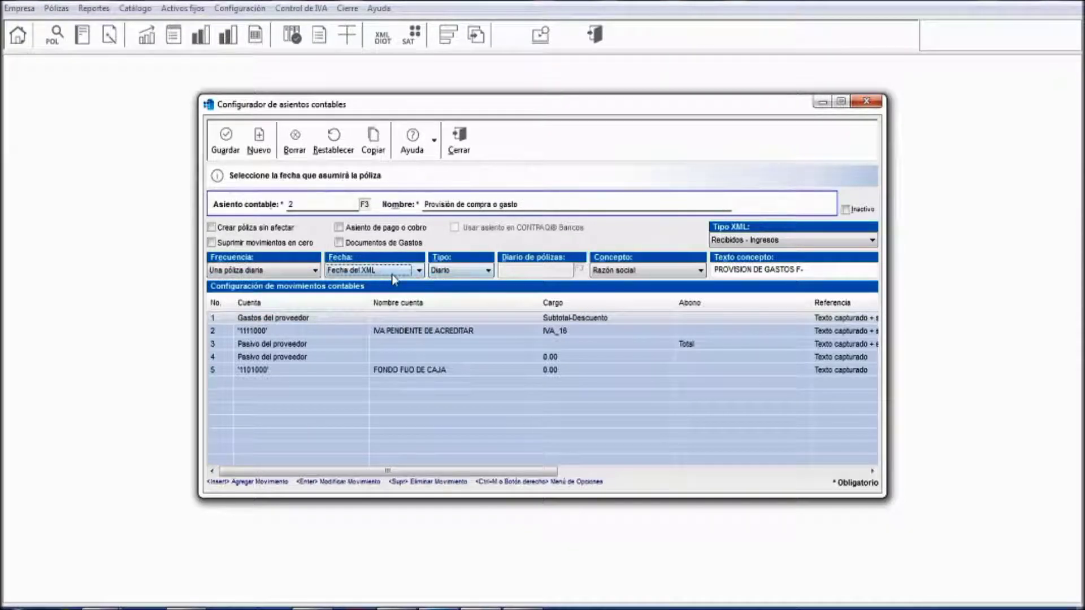
- Configure the póliza with Fecha del XML as its date, Diario as its type and Razón social as its concept
left_click(409, 271)
left_click(375, 284)
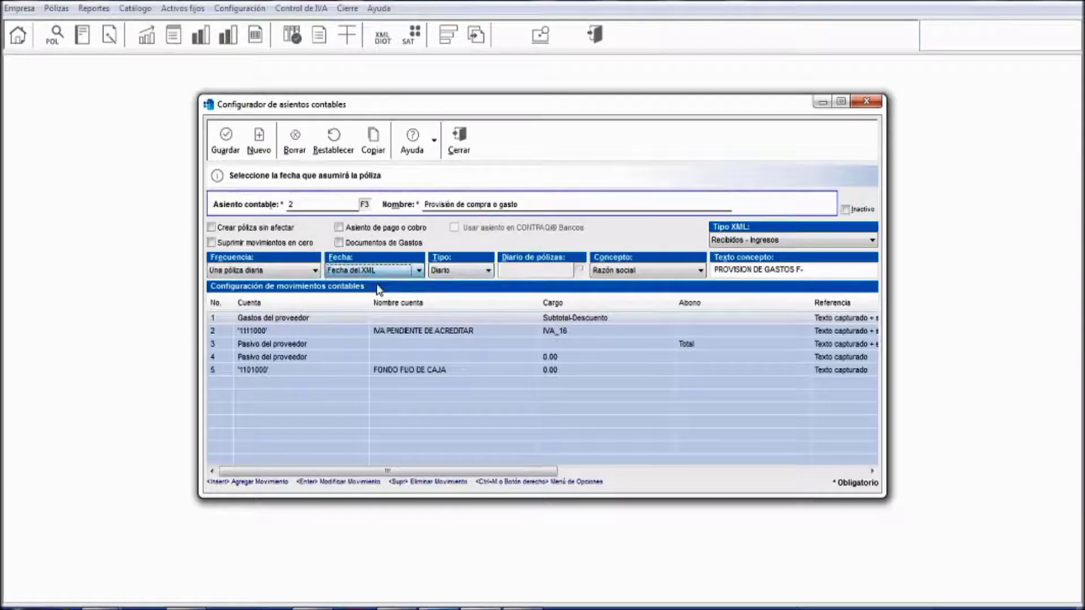
left_click(469, 271)
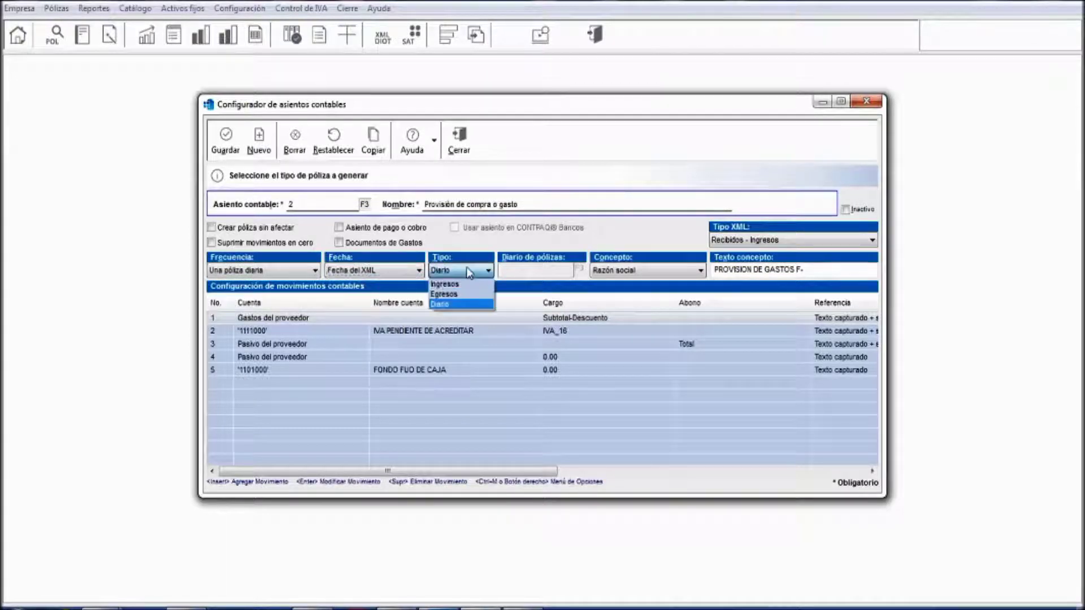
left_click(455, 305)
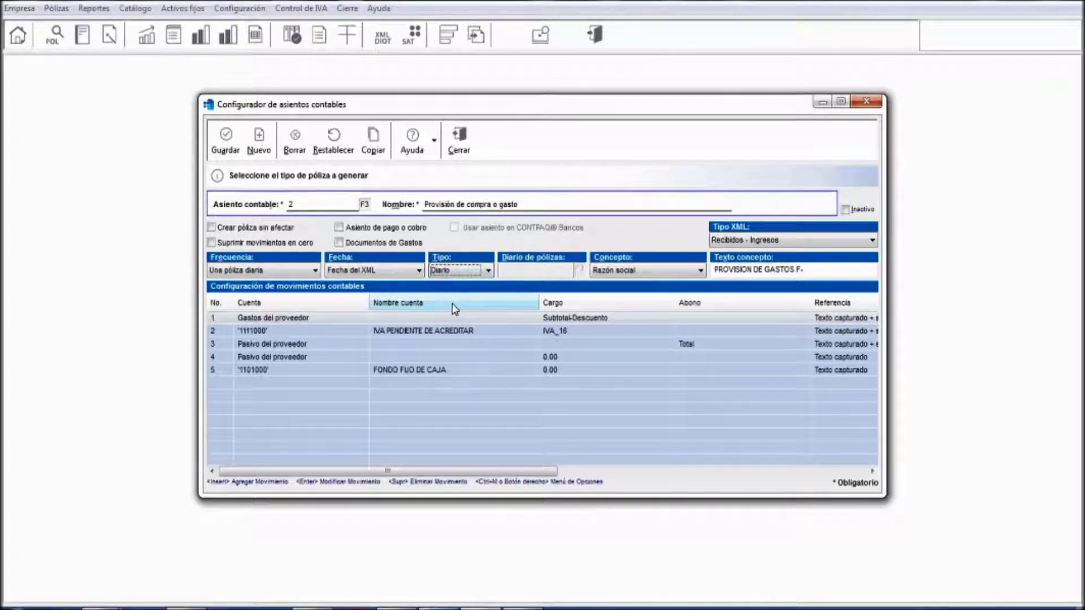
left_click(635, 273)
key("Escape")
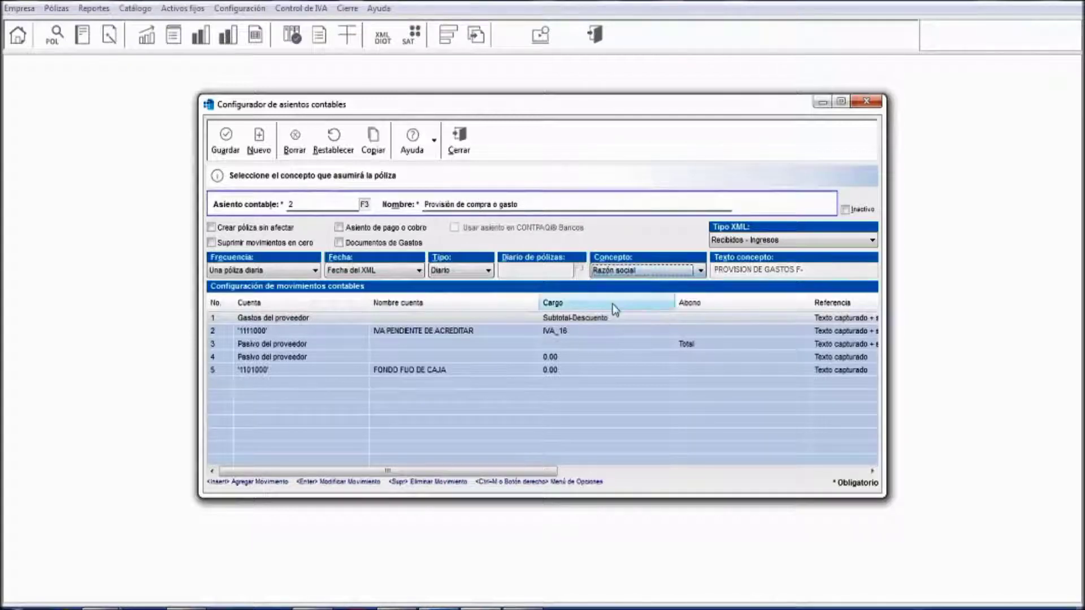
- Open movement 1 of the entry for editing and choose Gastos del proveedor as its account
left_click(270, 332)
key("Up")
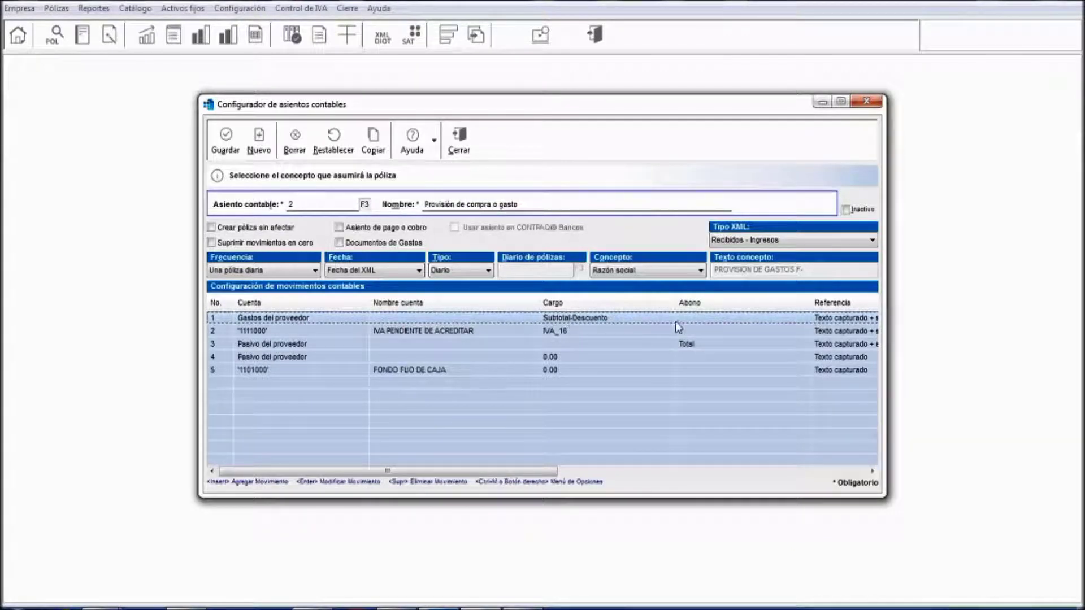
left_click(281, 334)
double_click(286, 319)
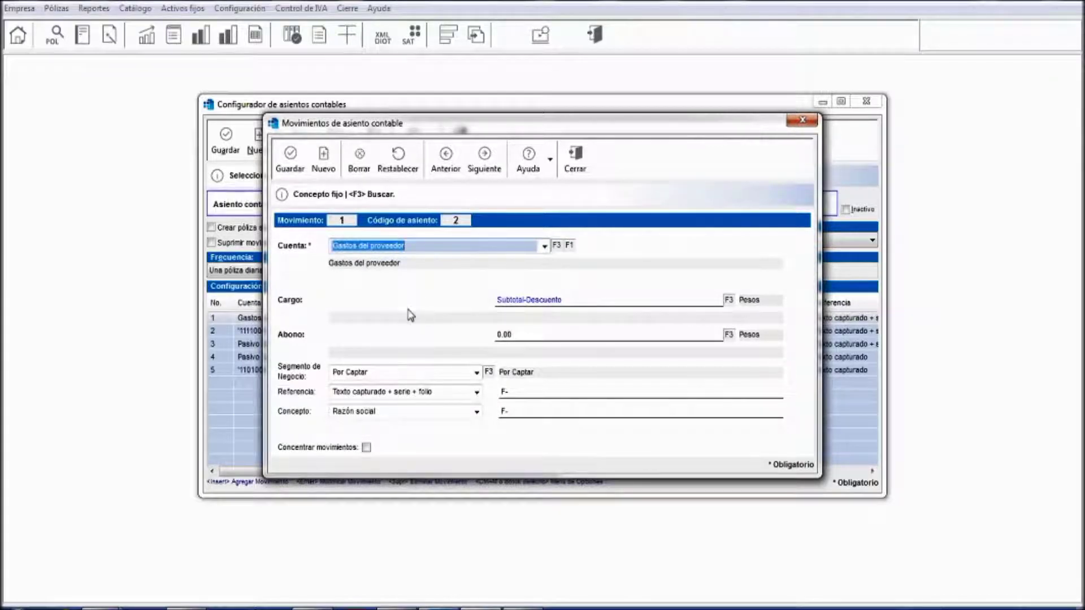
left_click(544, 248)
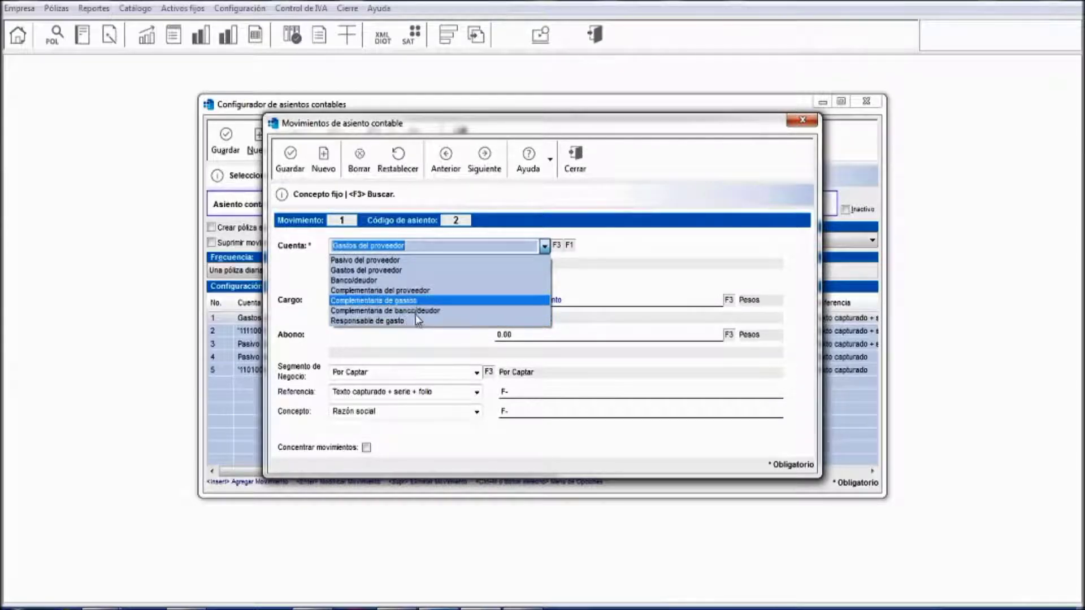
left_click(406, 273)
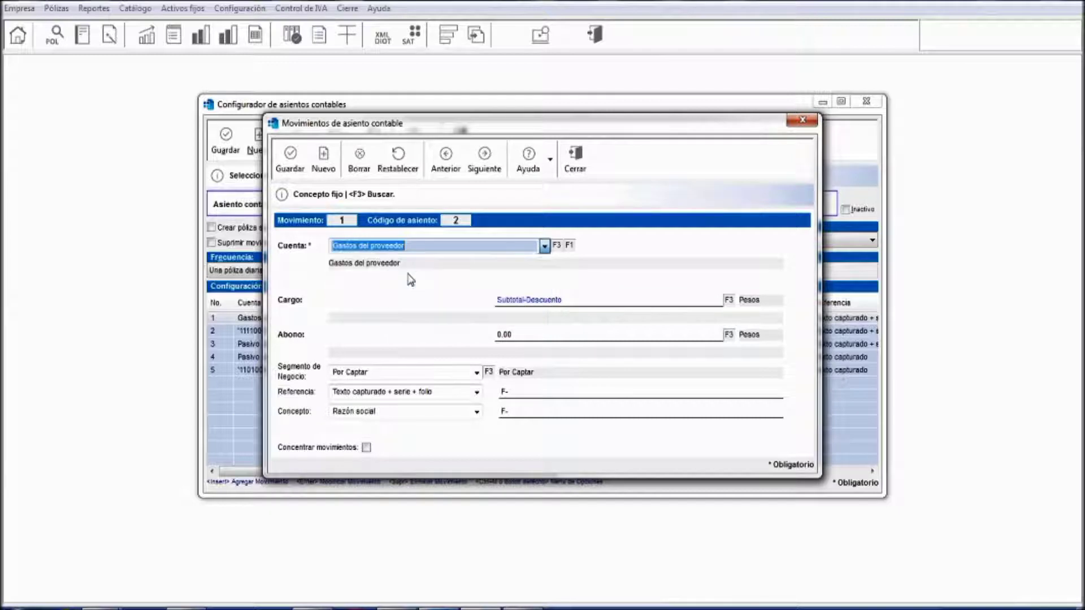
- Add the IEPS amount to movement 1's Cargo formula, making it Subtotal-Descuento+IEPS
left_click(584, 300)
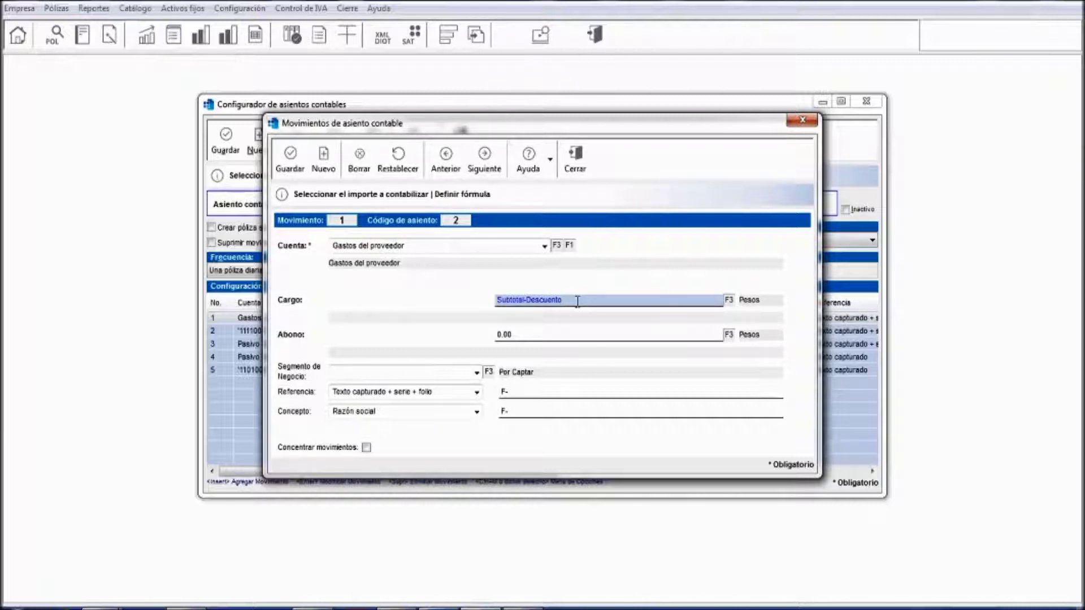
type("+")
left_click(728, 301)
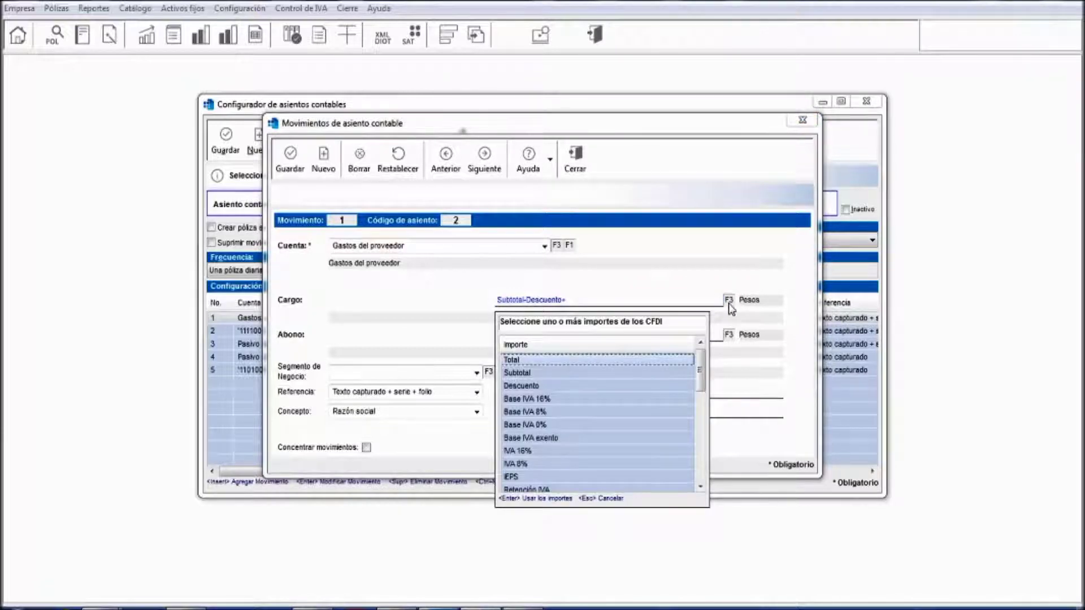
key("Down")
key("Down")
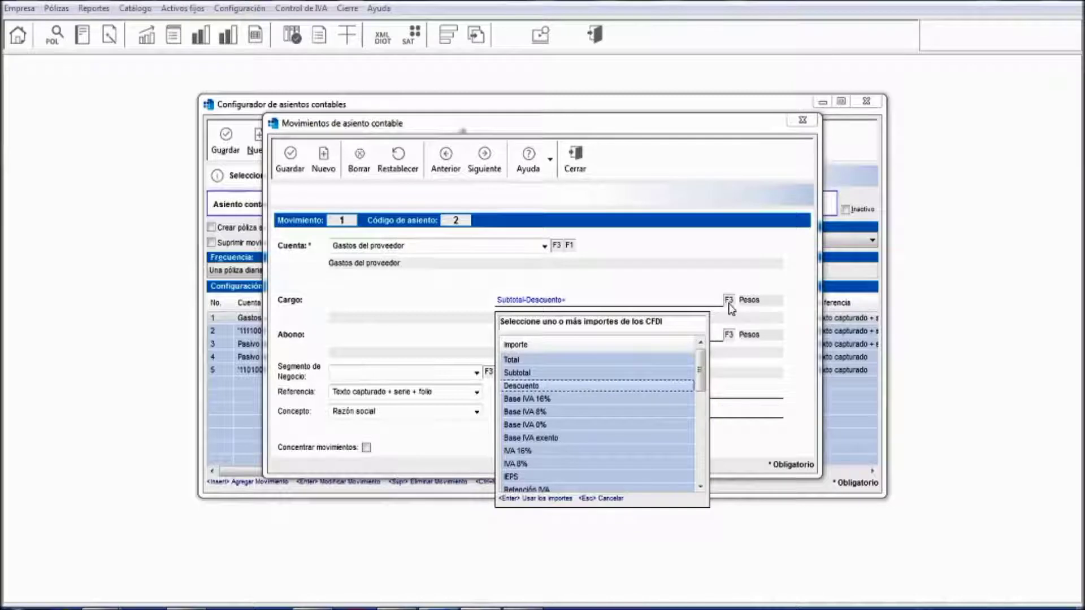
key("Down")
key("Down")
key("Down")
key("Down")
key("Down")
key("Down")
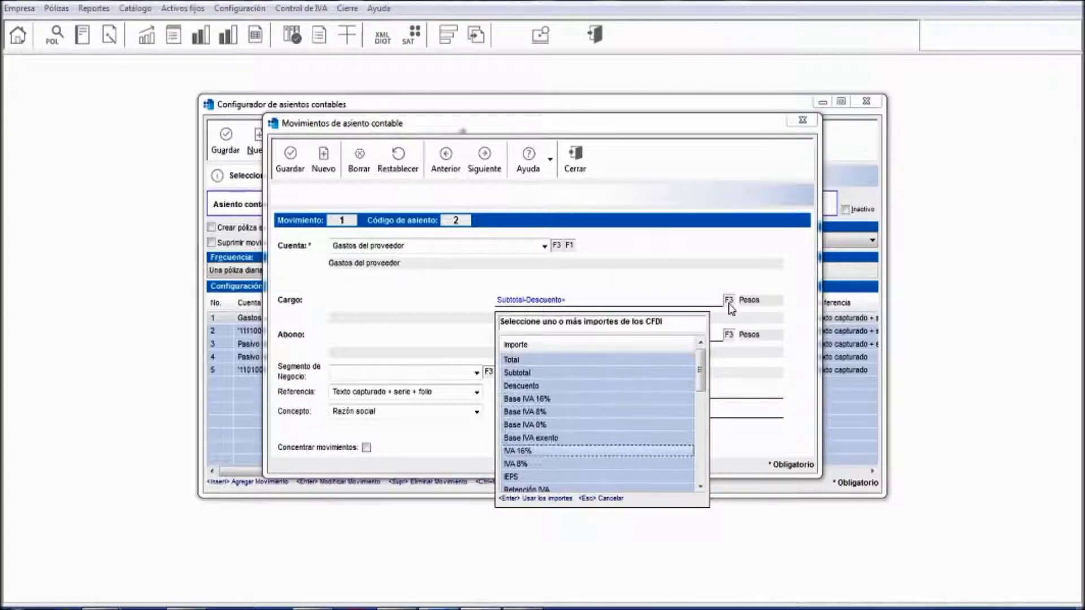
key("Down")
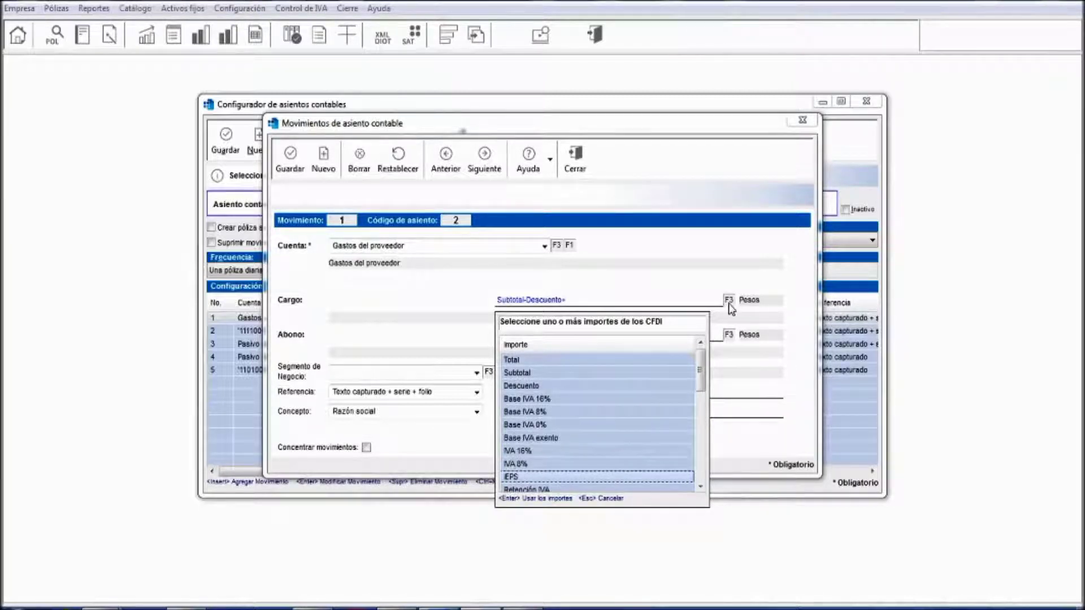
key("Return")
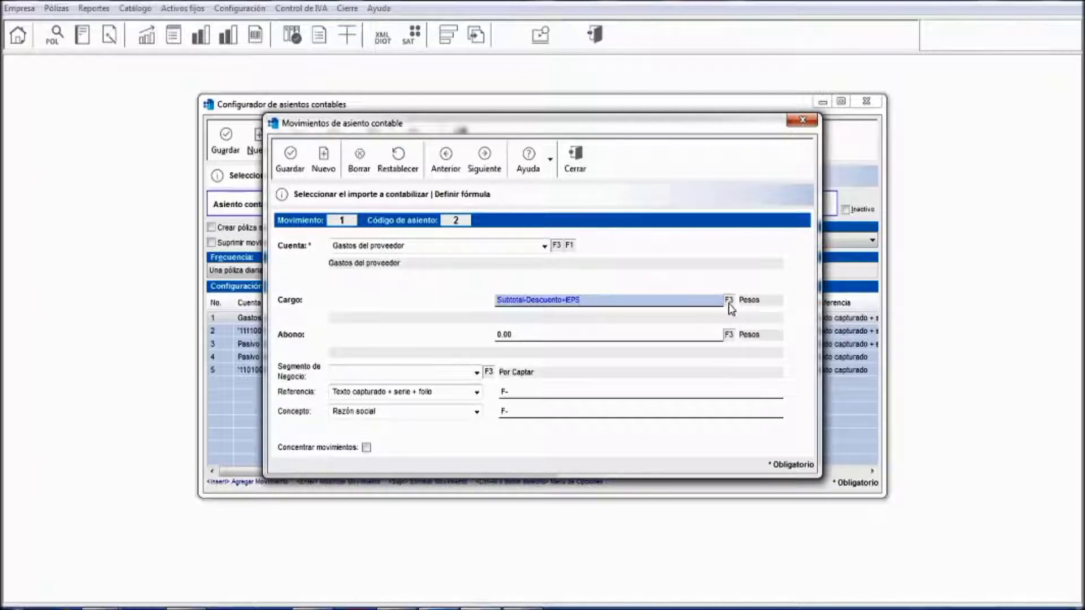
- Extend movement 1's Cargo formula by adding the Hospedaje amount
type("+")
left_click(729, 301)
key("Down")
key("Down")
key("Down")
key("Down")
key("Down")
key("Down")
key("Down")
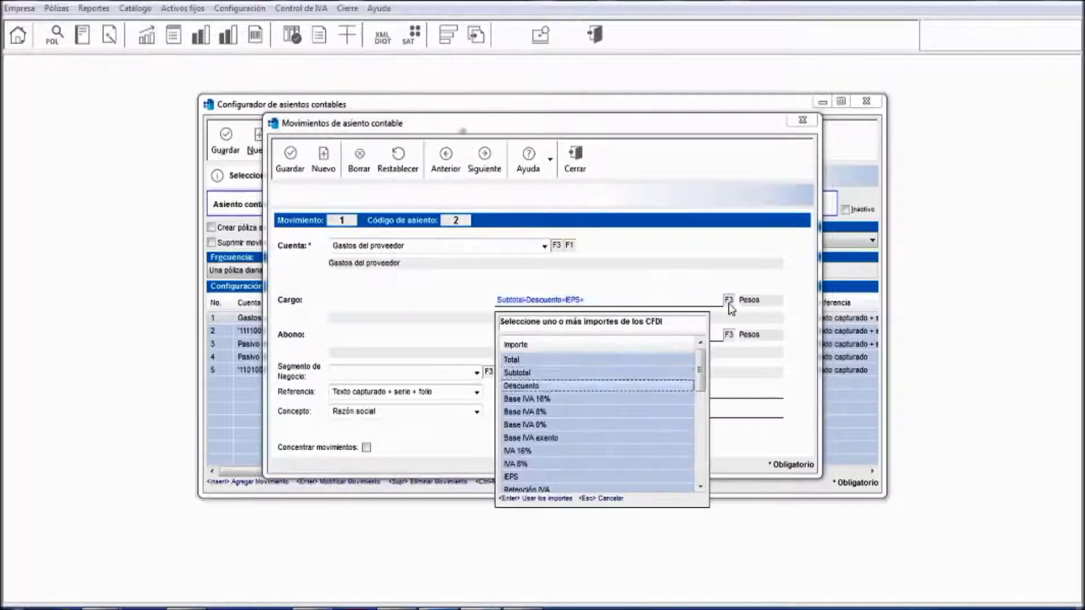
key("Down")
key("Down")
key("Down")
key("Down")
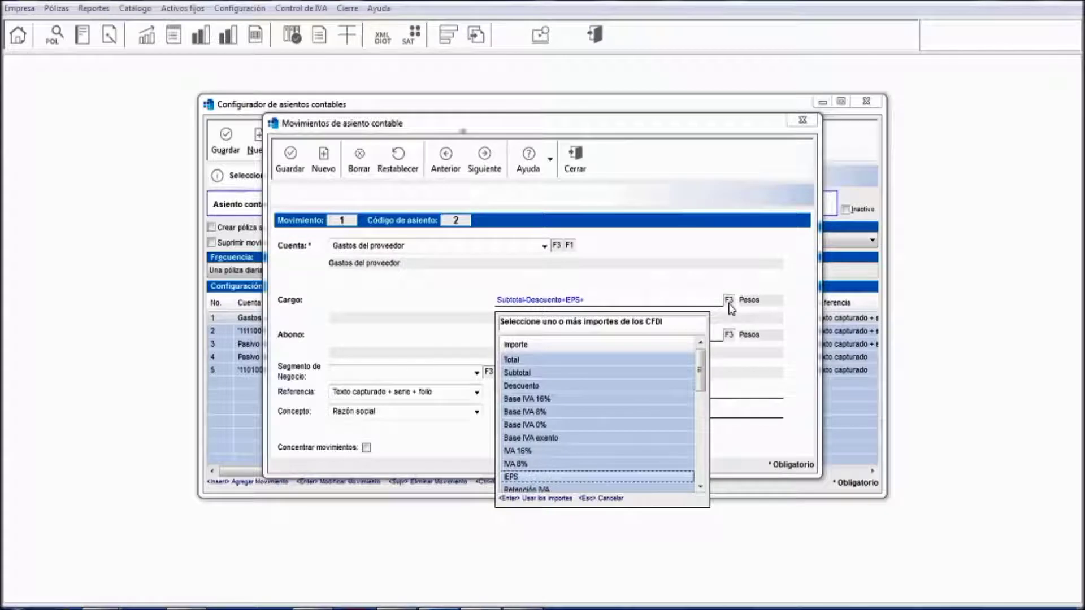
key("Down")
key("Down")
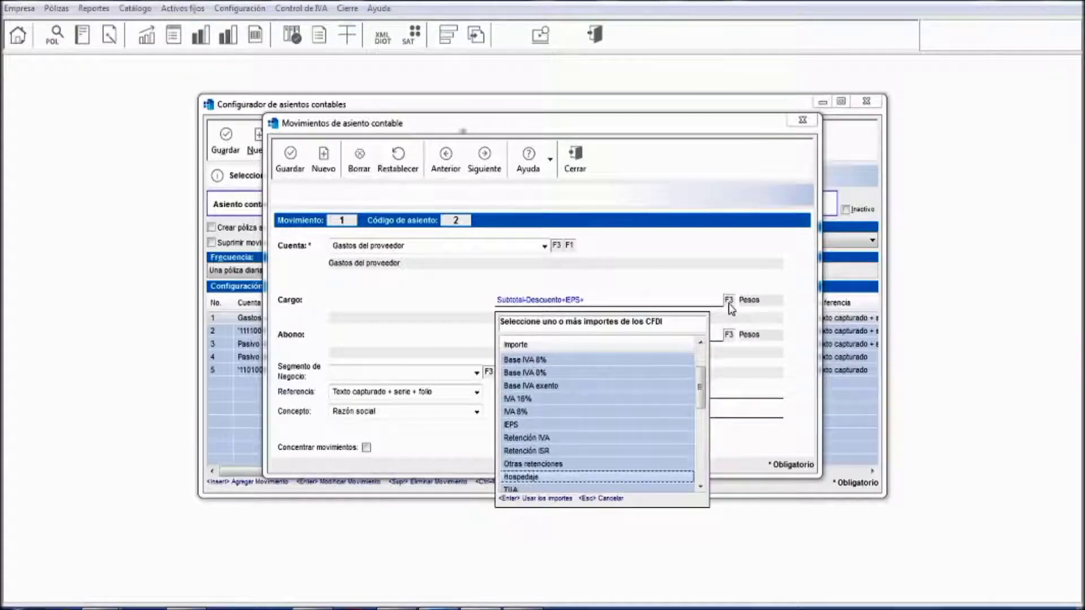
key("Return")
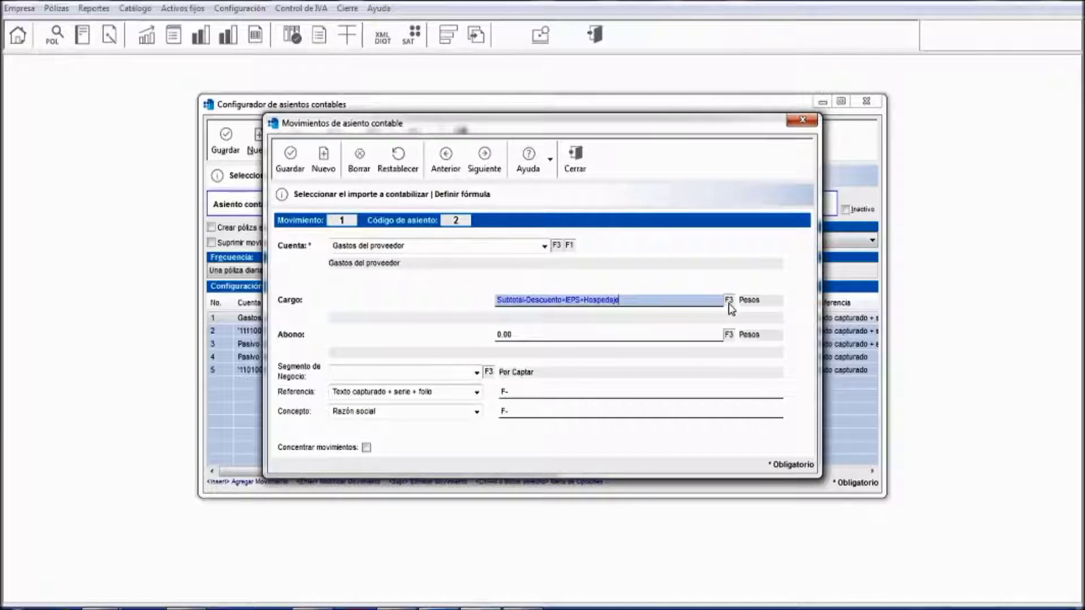
- Append the Otras erogaciones amount to the end of movement 1's Cargo formula
type("+")
left_click(729, 300)
key("Down")
key("Down")
key("Down")
key("Down")
key("Down")
key("Down")
key("Down")
key("Down")
key("Down")
key("Down")
key("Down")
key("Down")
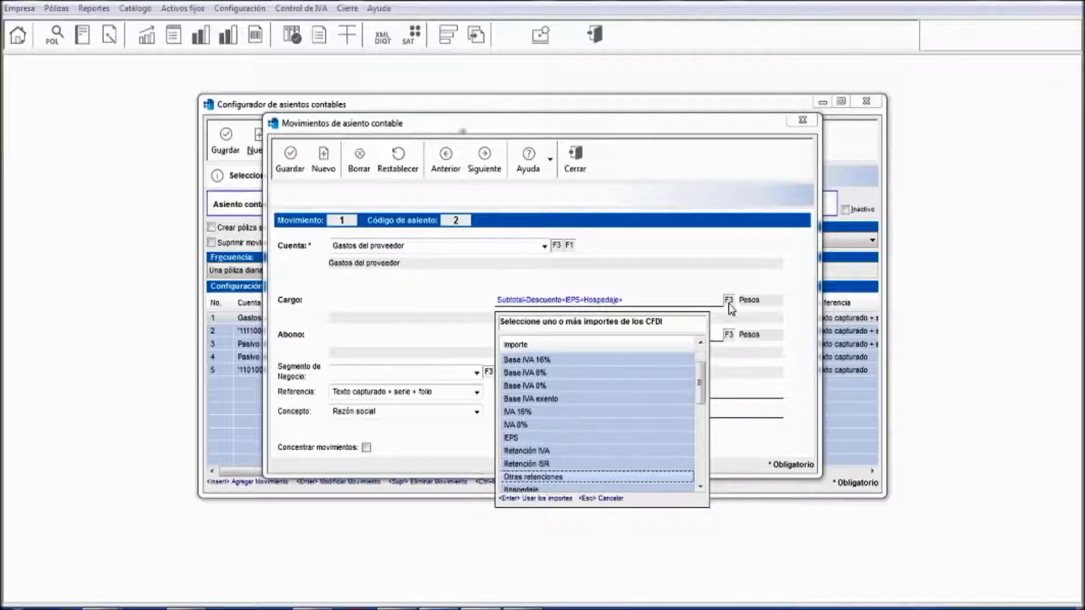
key("Down")
key("Down")
key("Down")
key("Down")
key("Down")
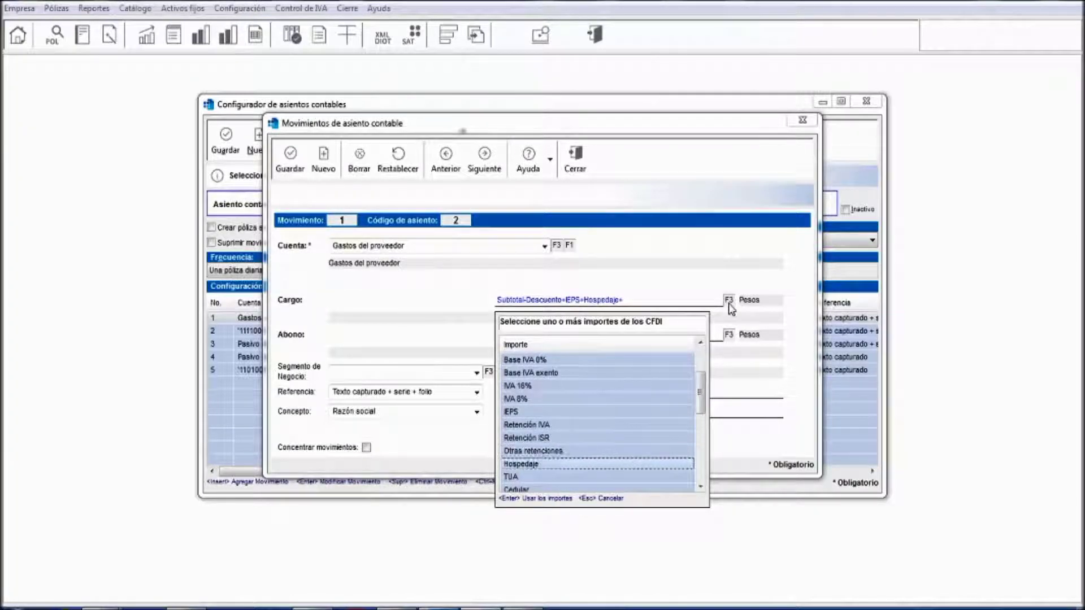
key("Up")
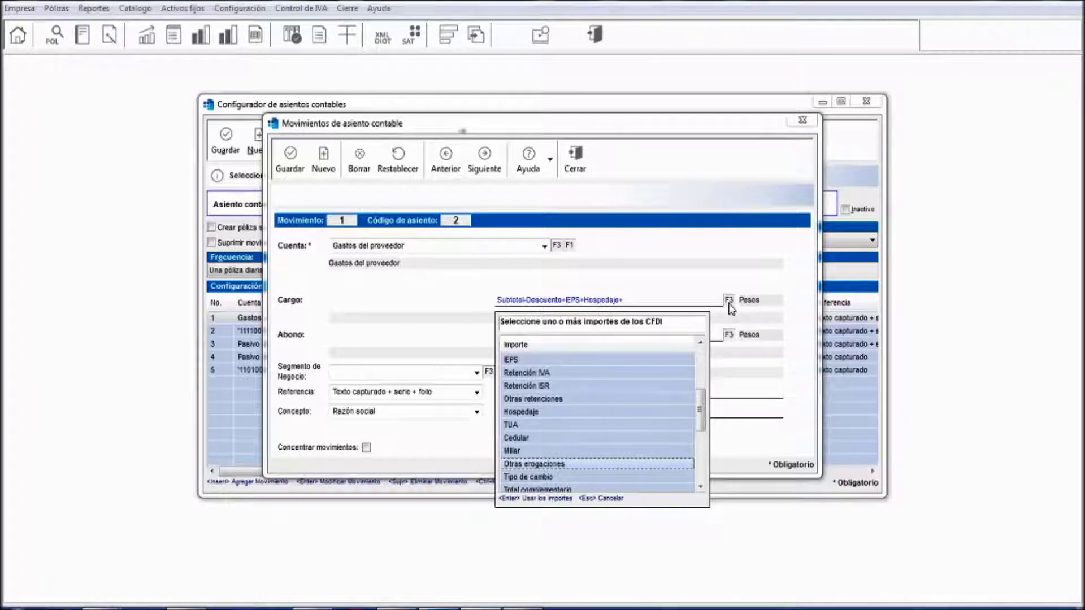
key("Return")
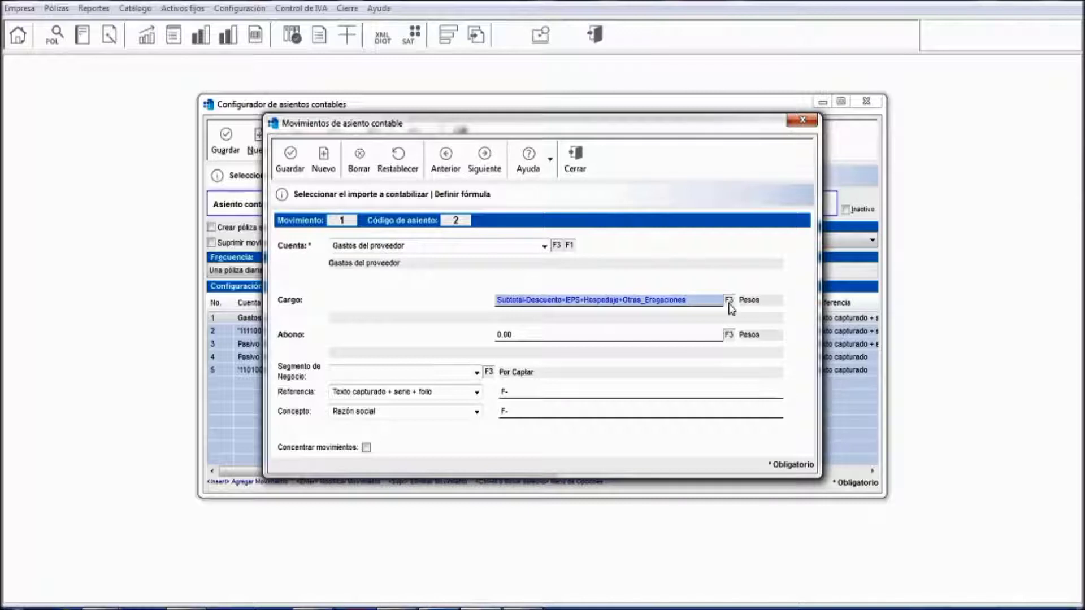
- Review movement 1's Abono, Segmento de Negocio options and Referencia, and save the movement
left_click(548, 336)
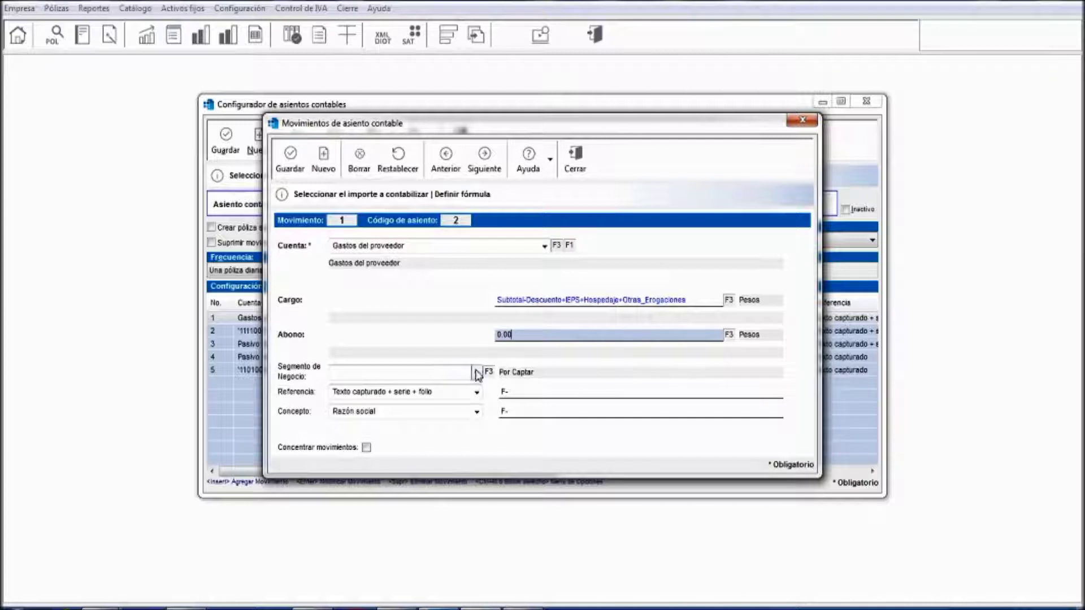
left_click(453, 373)
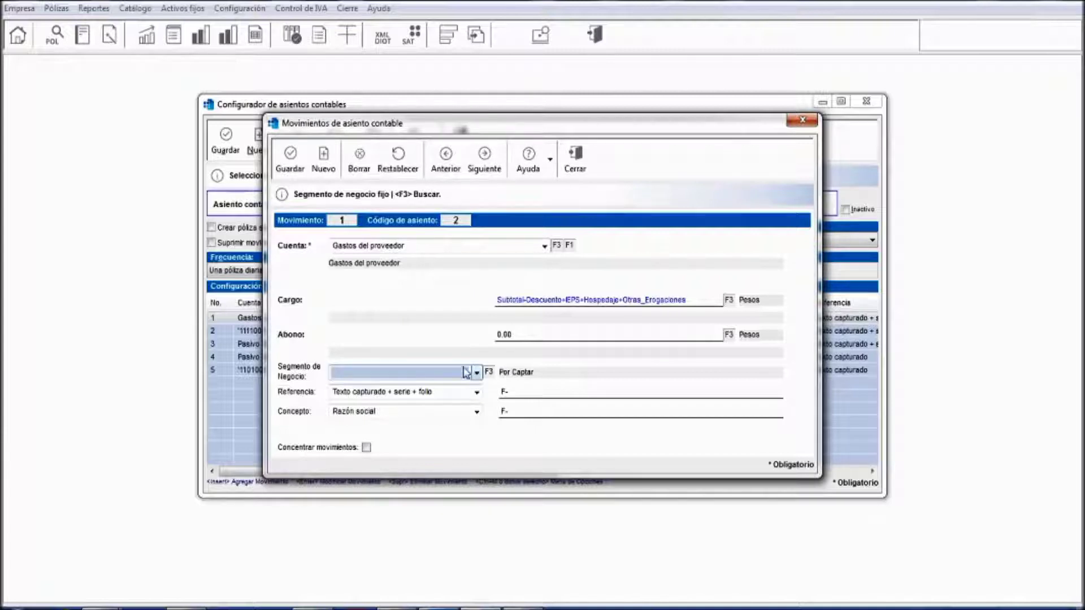
left_click(478, 372)
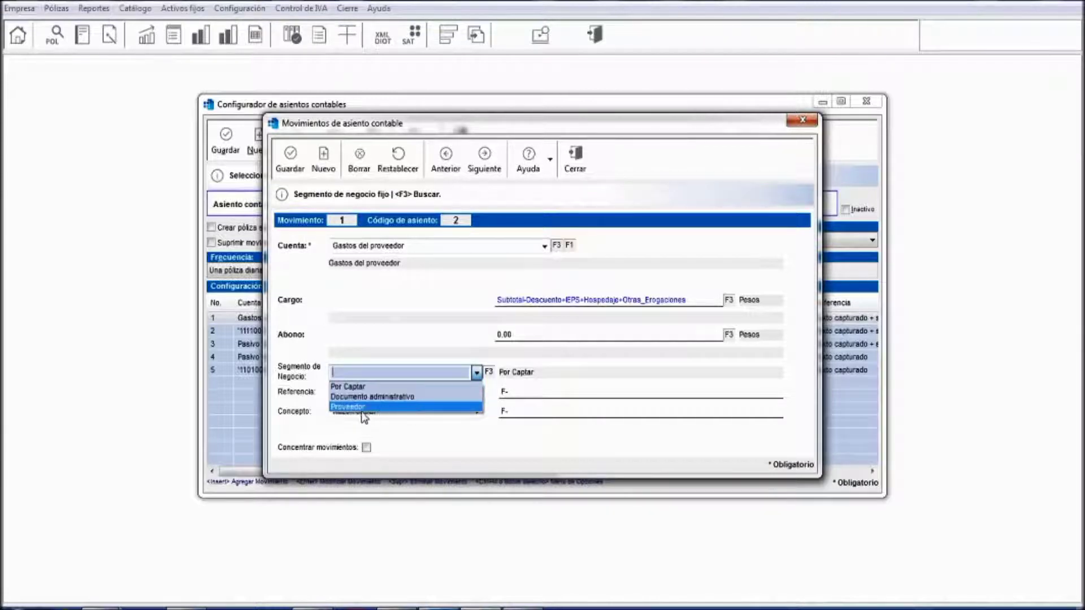
left_click(407, 340)
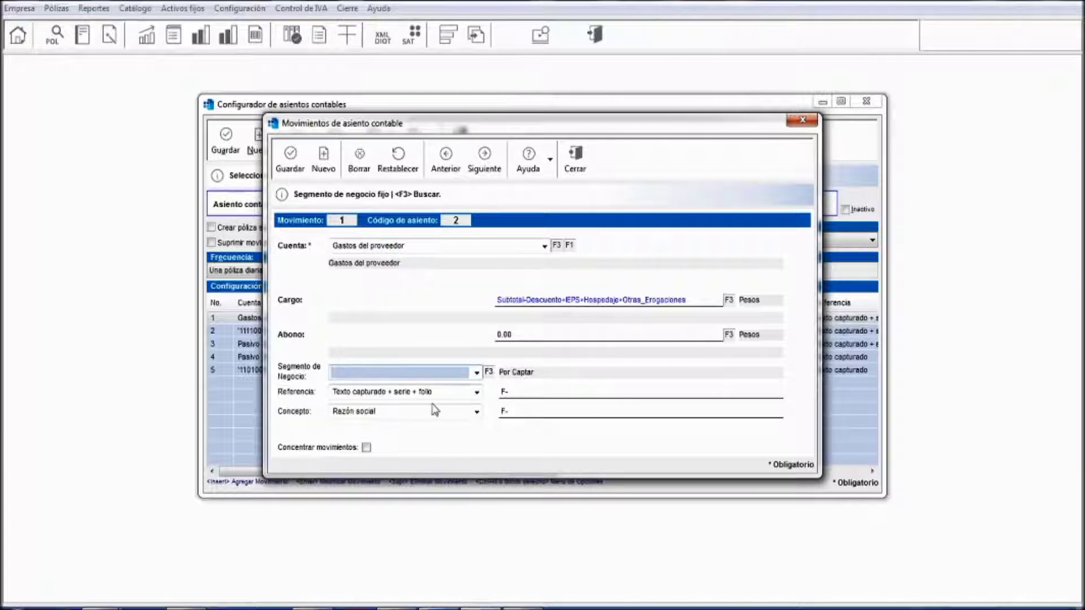
key("Tab")
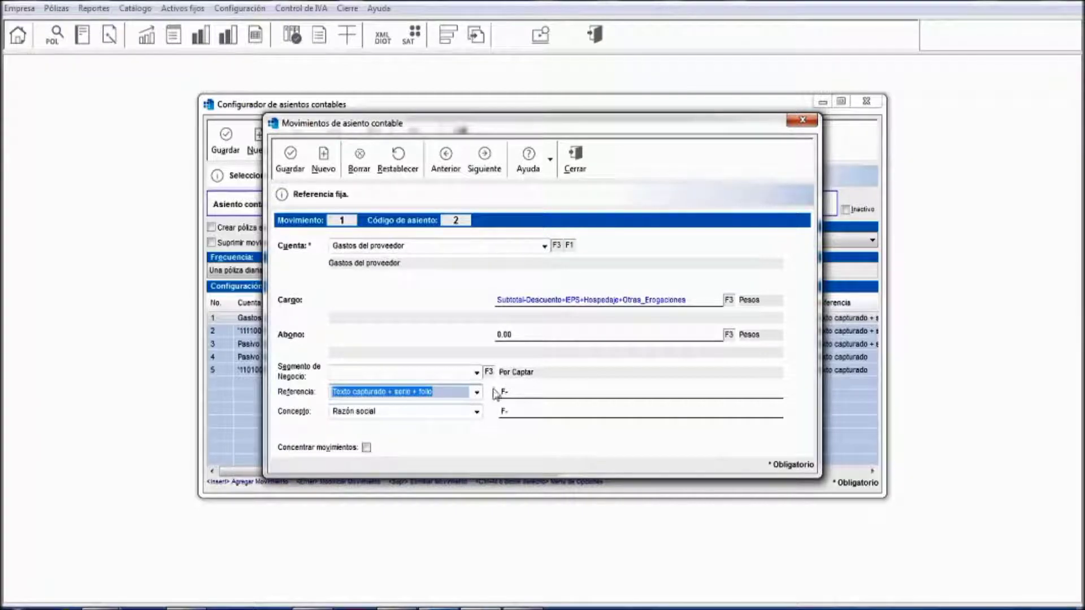
left_click(291, 165)
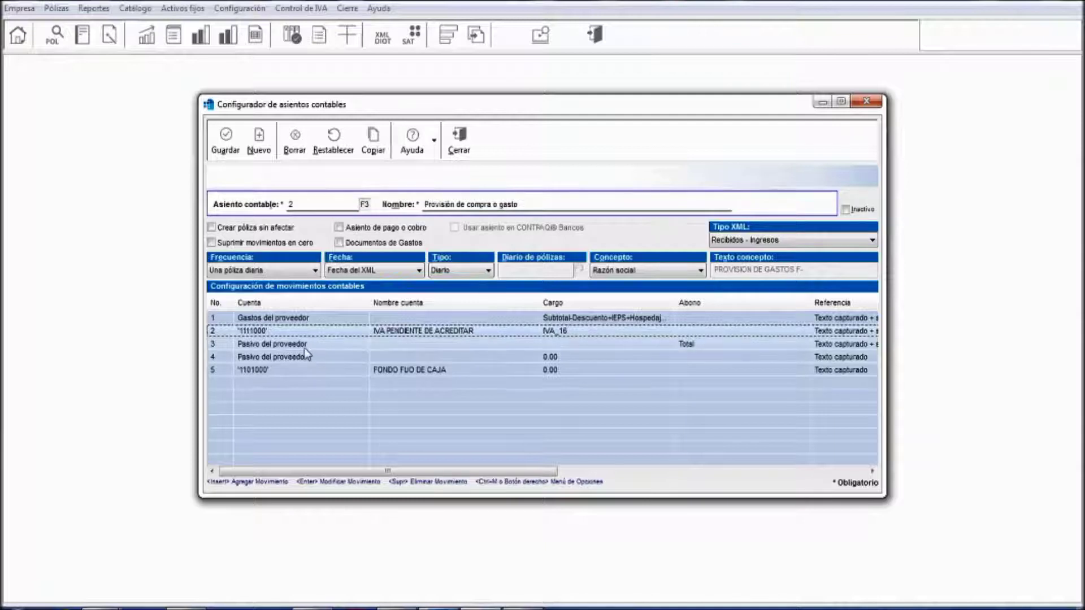
- Open movement 2, IVA PENDIENTE DE ACREDITAR, at its Cargo formula and move its window down to uncover the movements list
left_click(288, 344)
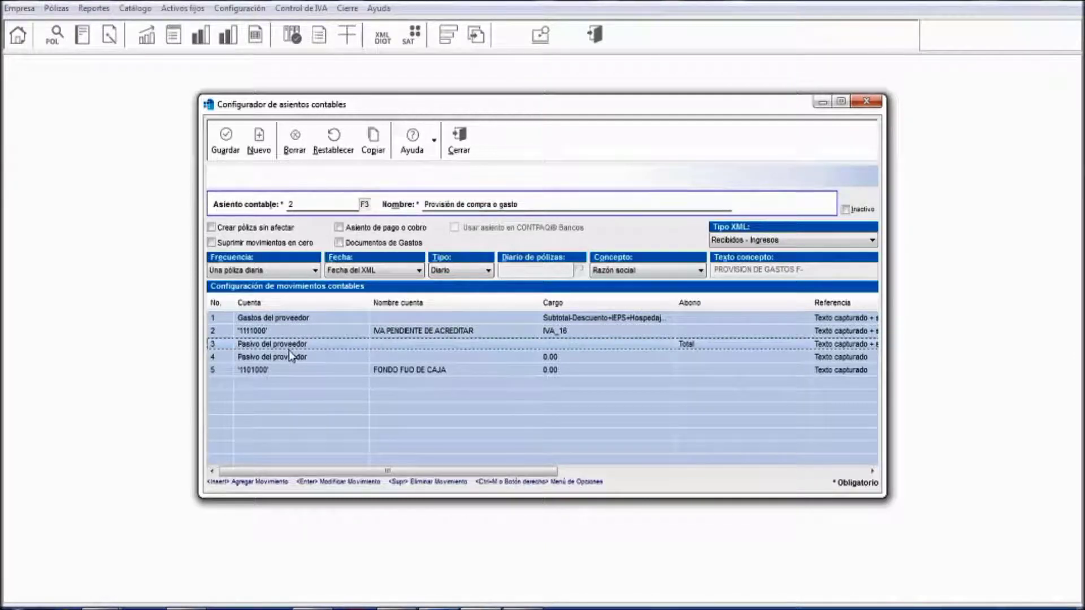
double_click(291, 332)
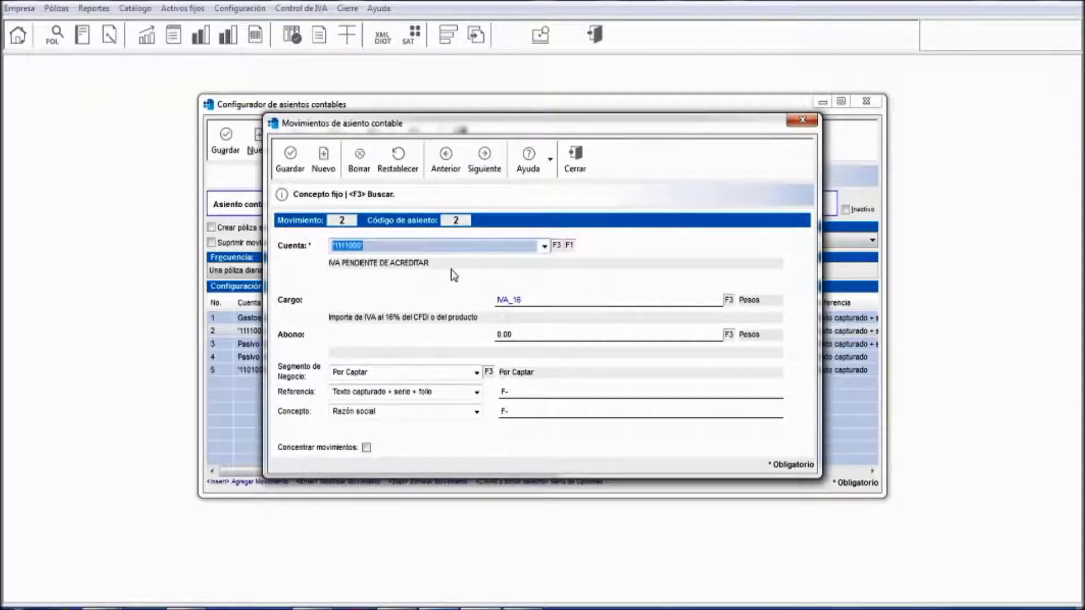
key("Tab")
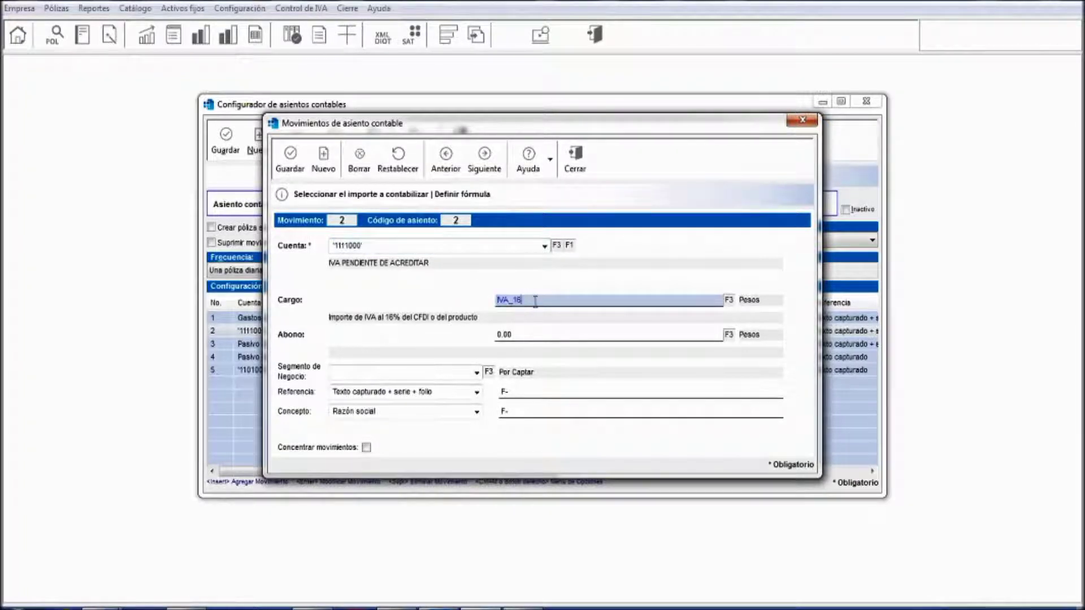
left_click_drag(397, 126, 425, 409)
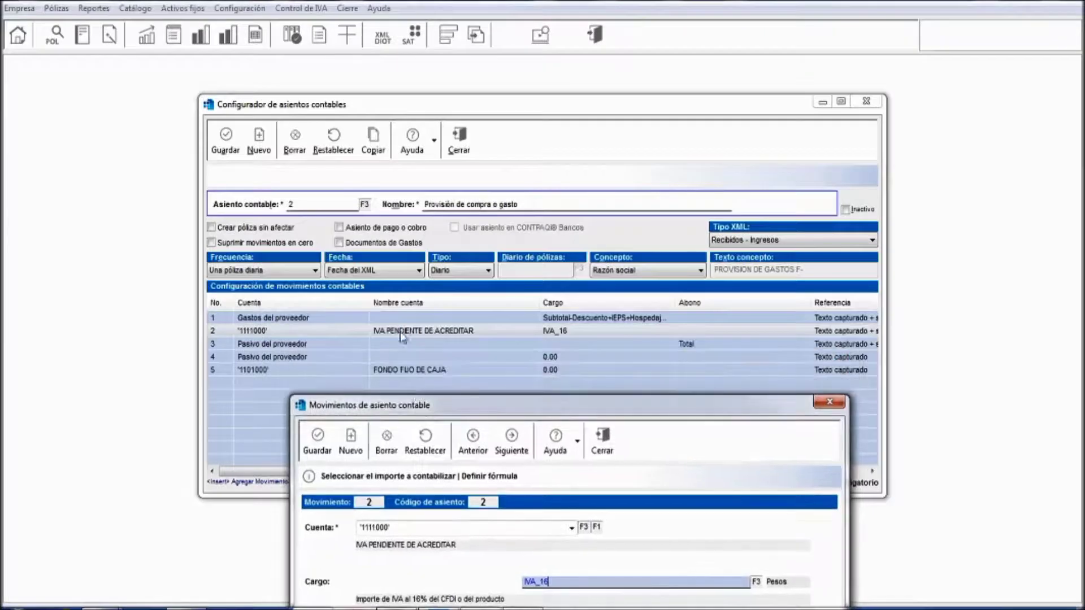
- Examine the CFDI amounts available for movement 2's Cargo formula, including the IVA 16%, IVA 8% and IEPS options
left_click_drag(534, 405, 518, 153)
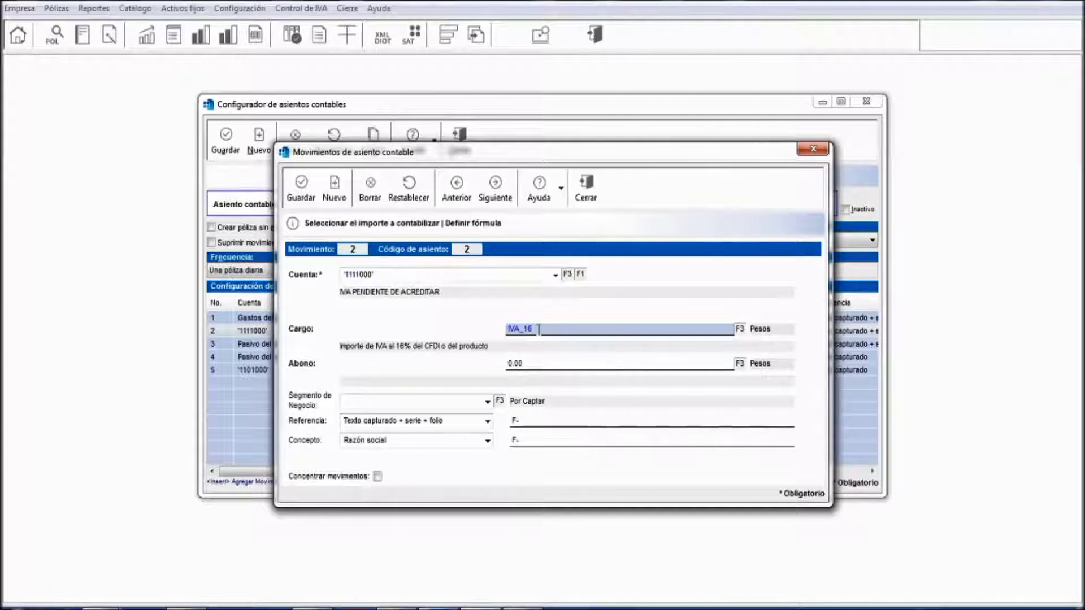
key("F3")
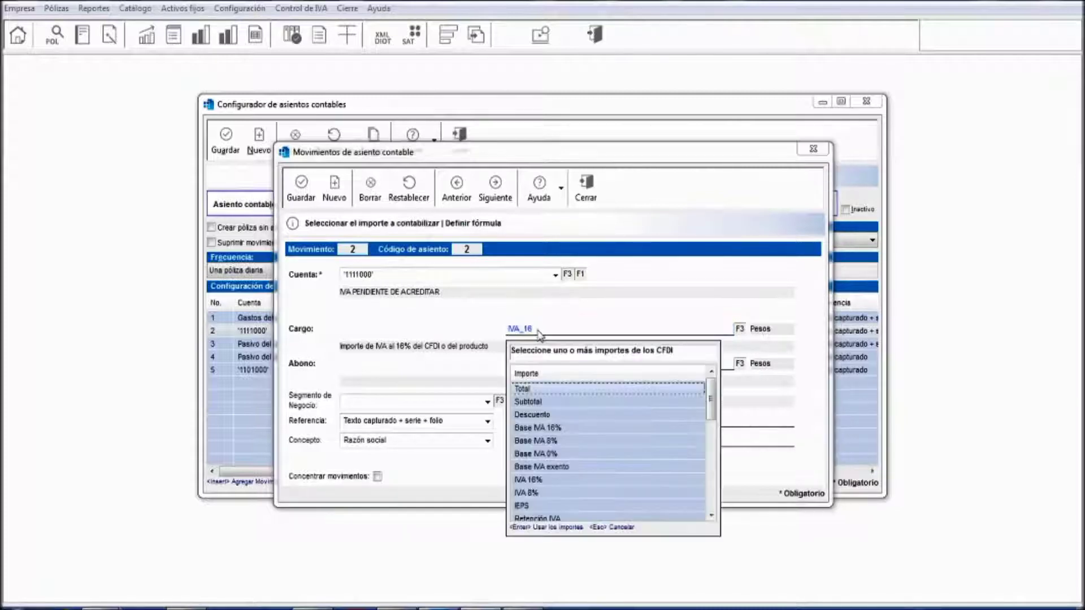
key("Down")
key("Down")
key("Down")
key("Down")
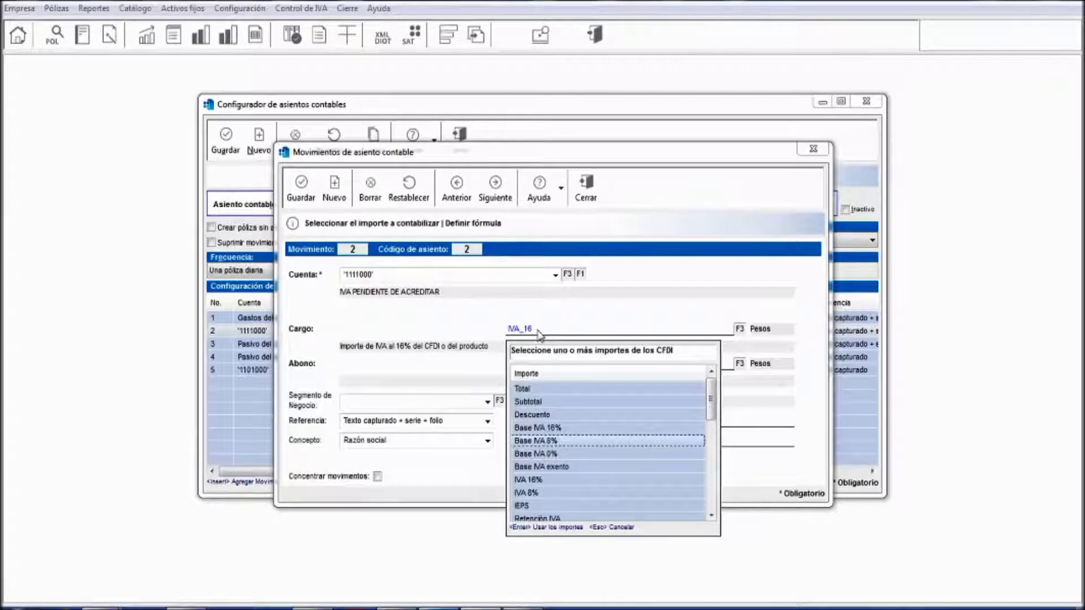
key("Down")
key("Down")
key("Down")
key("Down")
key("Down")
key("Down")
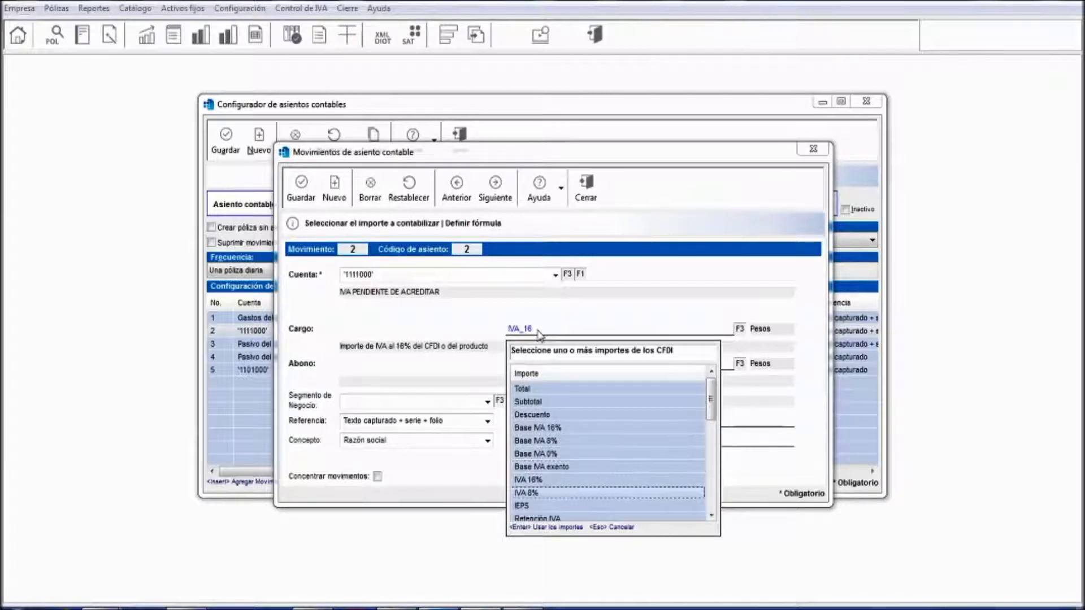
key("Down")
key("Down")
key("Down")
key("Down")
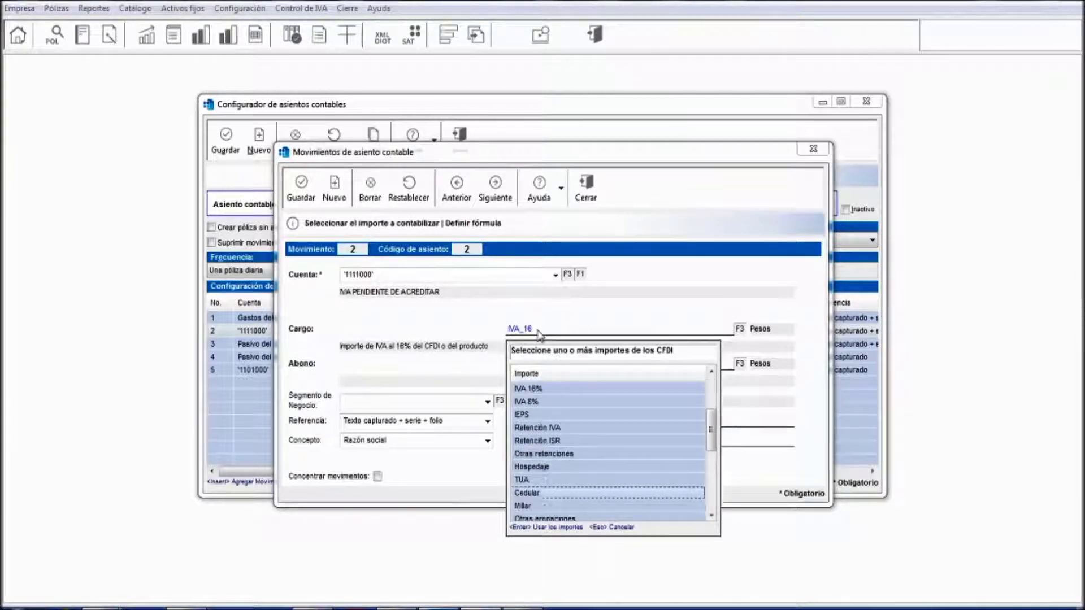
key("Up")
key("Up")
key("Up")
key("Up")
key("Up")
key("Up")
key("Up")
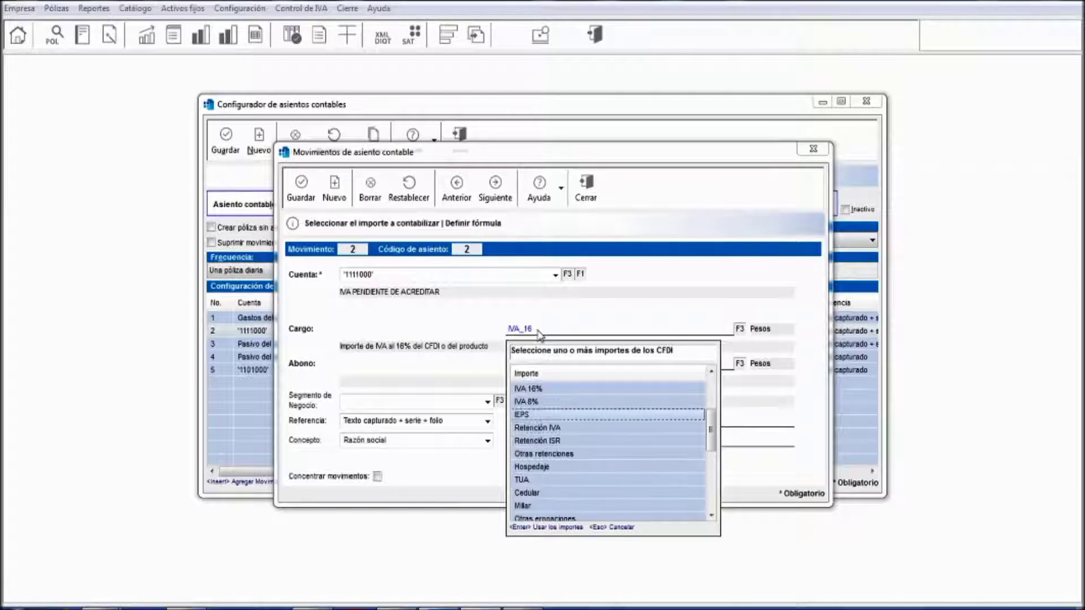
key("Return")
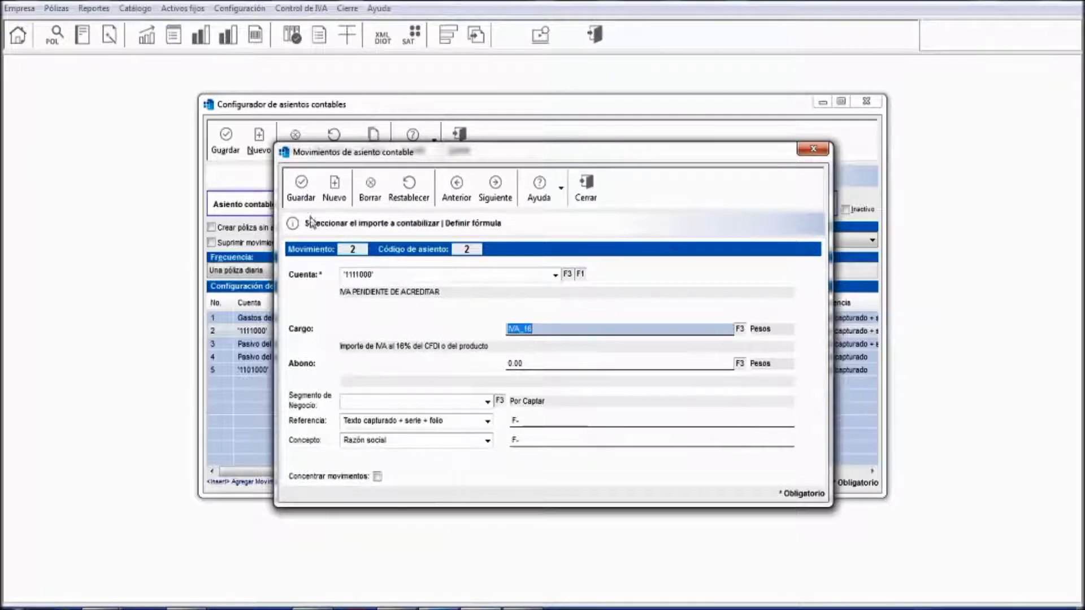
- Save movement 2 with IVA_16 as its Cargo and open movement 3, Pasivo del proveedor, moving its window aside to uncover the movements list
left_click(303, 193)
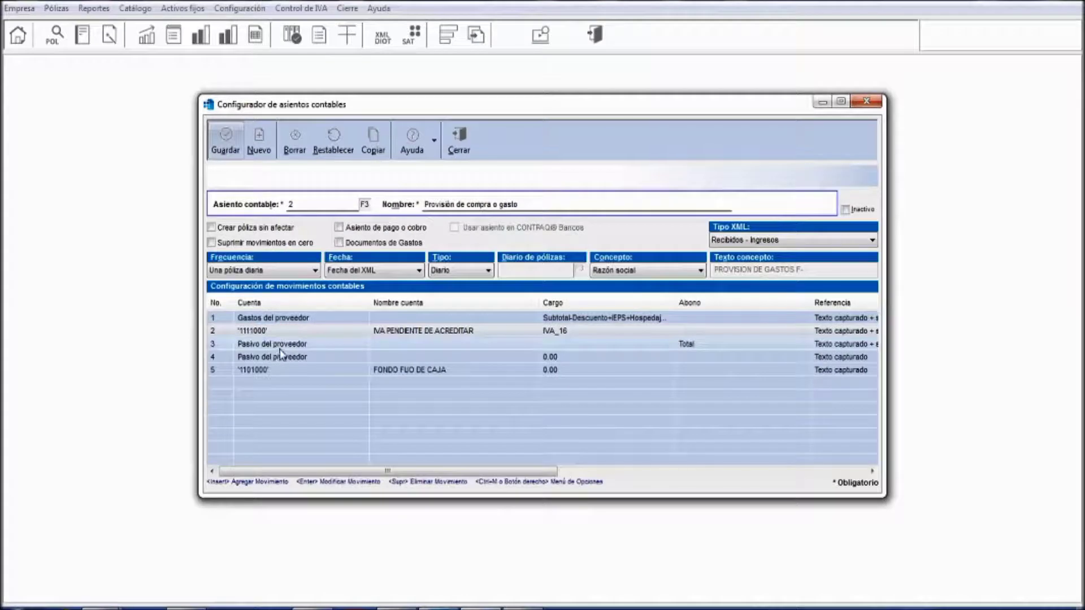
left_click(262, 345)
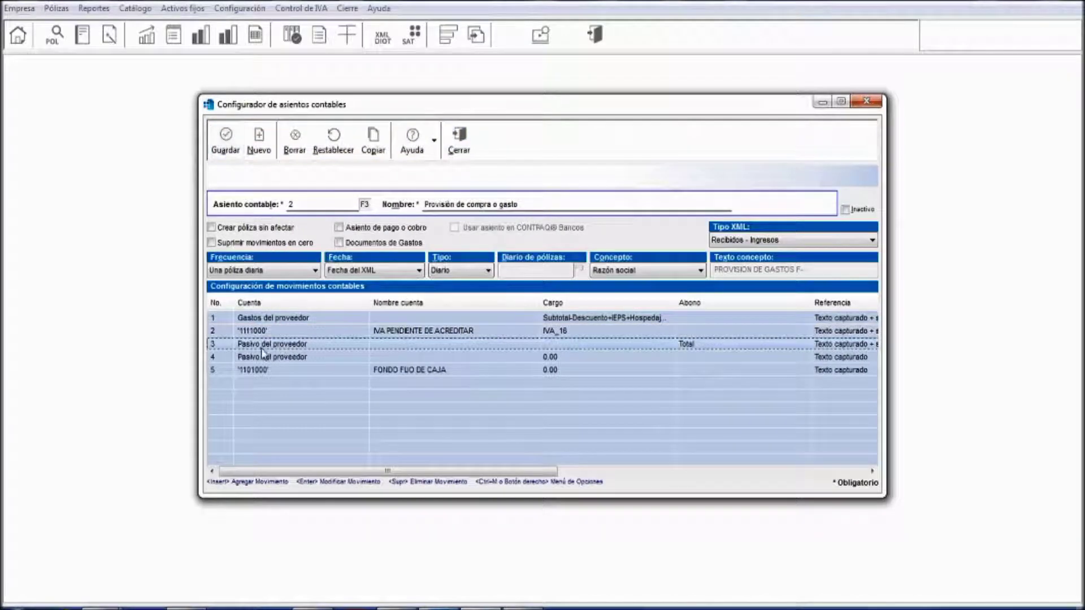
left_click(562, 318)
left_click(558, 332)
left_click(296, 346)
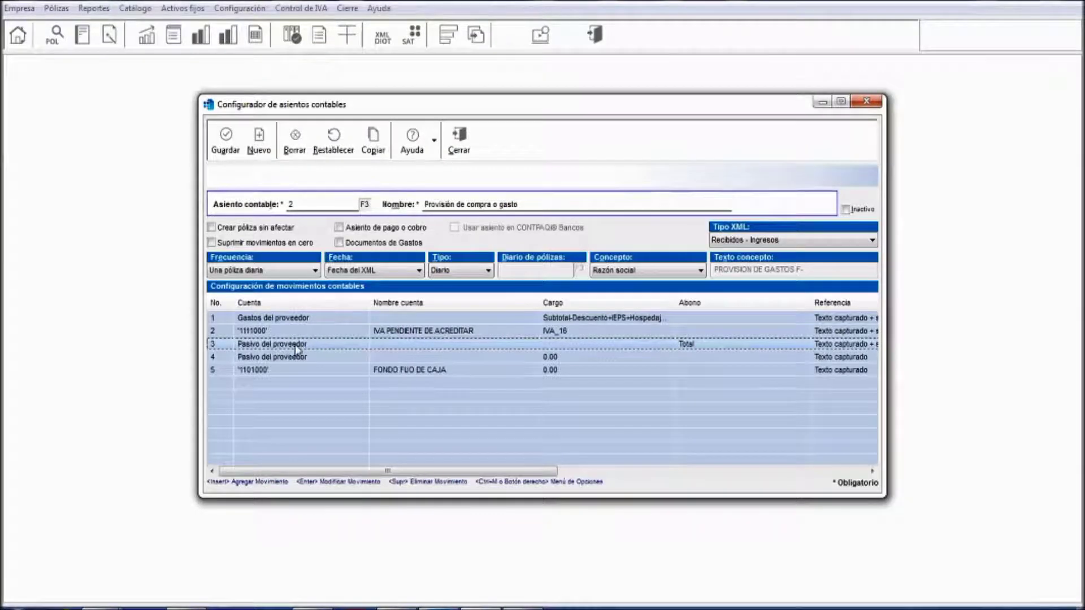
double_click(298, 349)
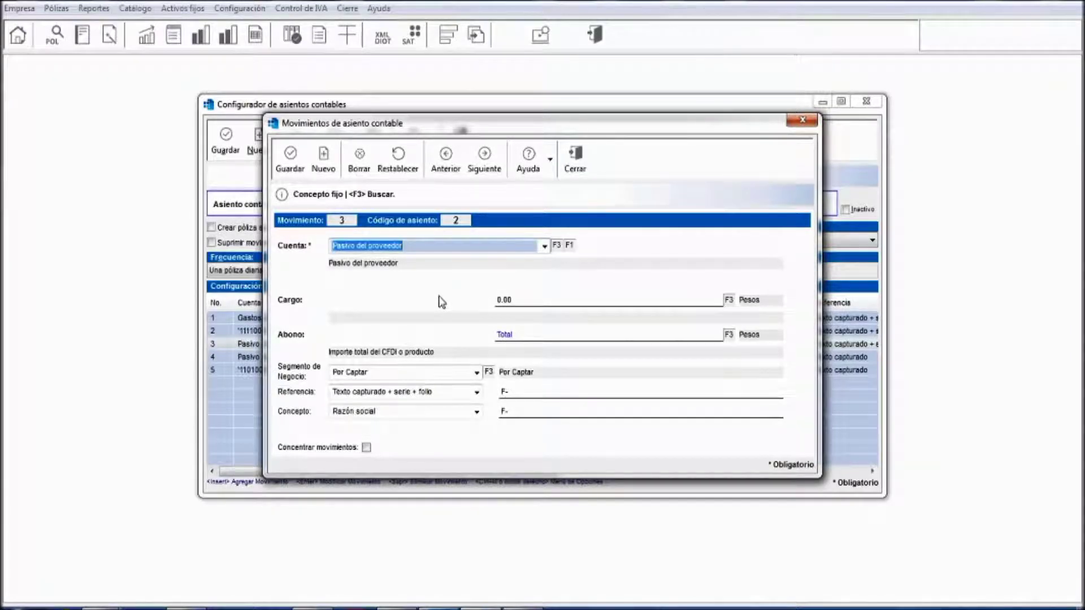
left_click_drag(399, 125, 533, 128)
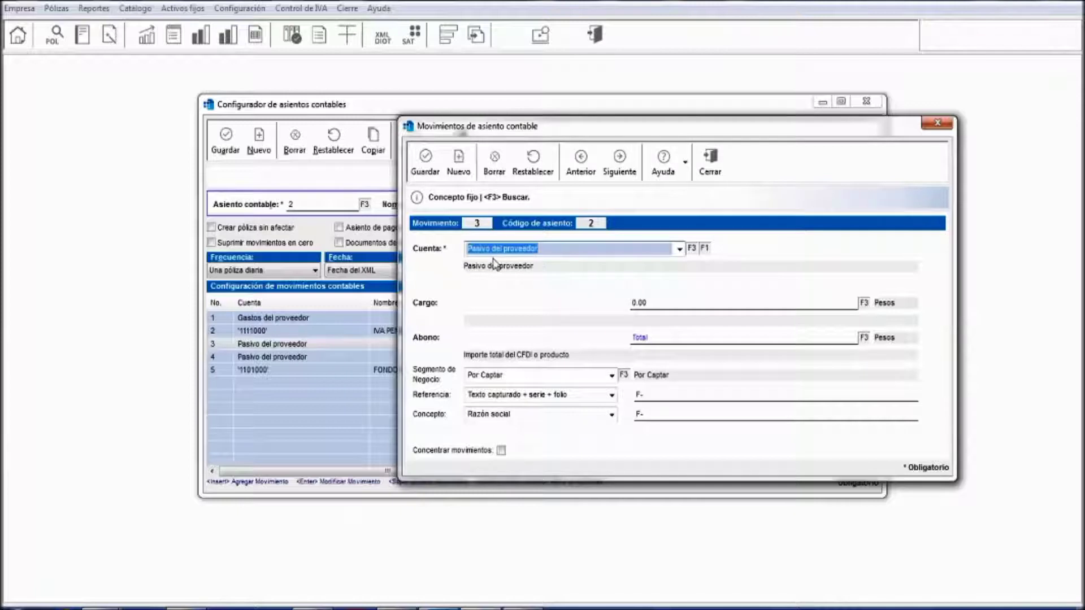
- Extend movement 3's Abono formula by adding the Retención IVA amount to Total
left_click(675, 336)
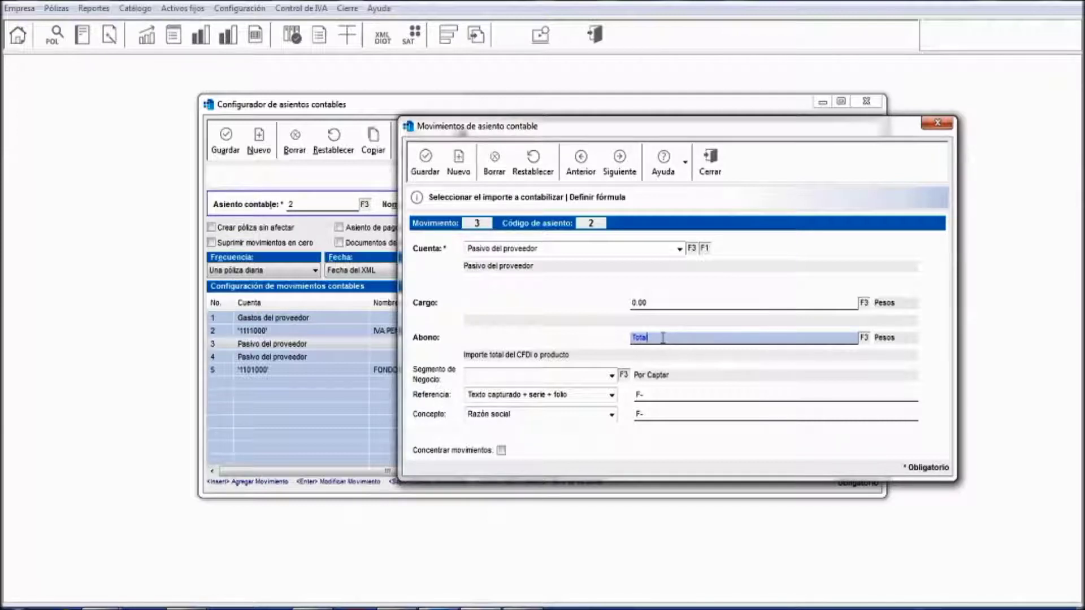
type("+")
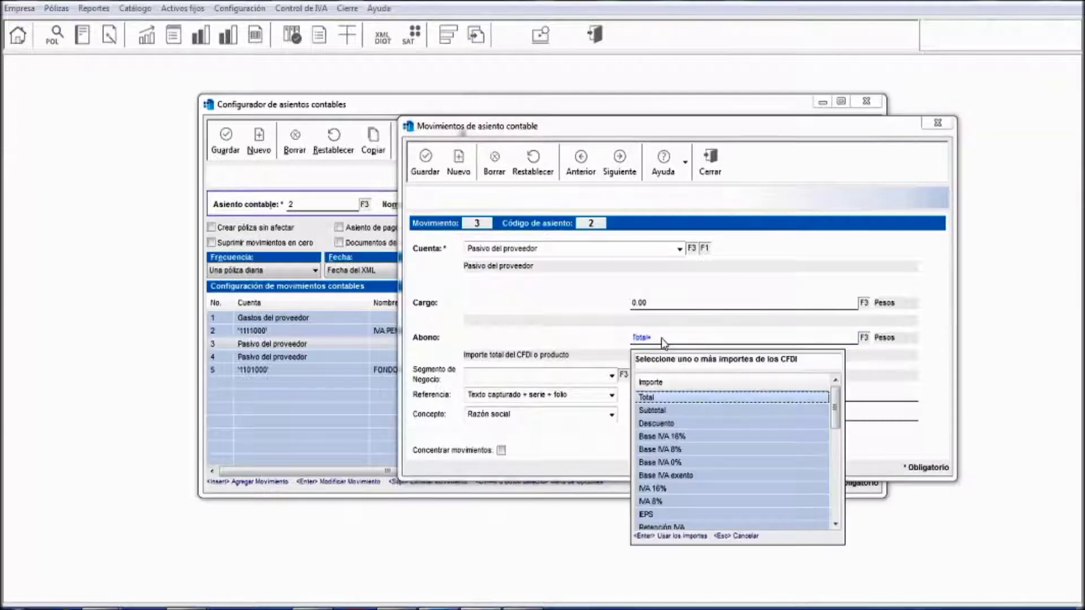
key("Down")
key("Down")
key("Down")
key("Down")
key("Down")
key("Down")
key("Down")
key("Down")
key("Down")
key("Down")
key("Down")
key("Down")
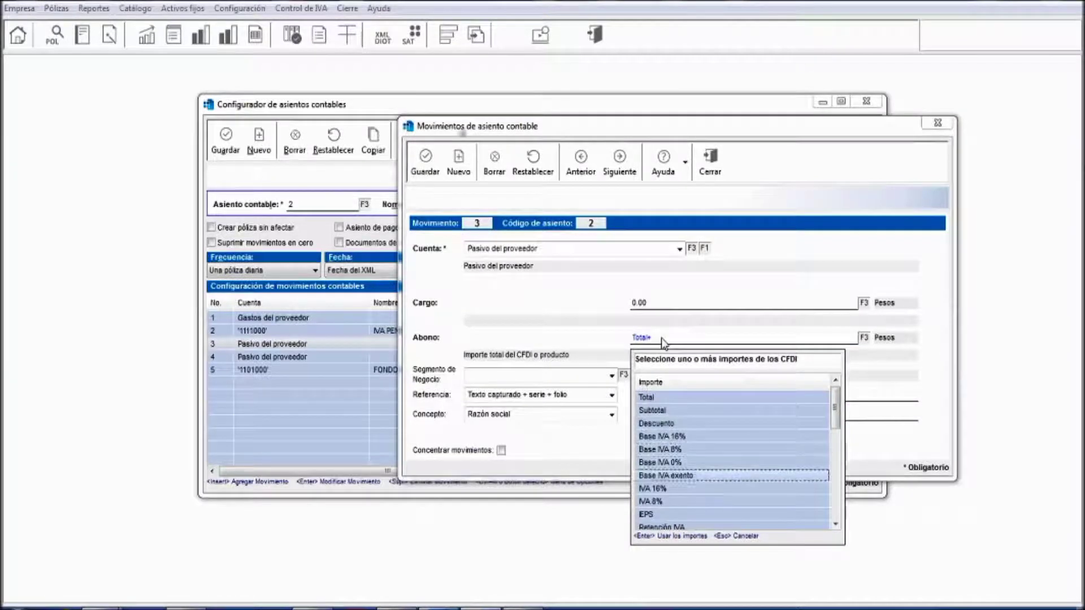
key("Up")
key("Up")
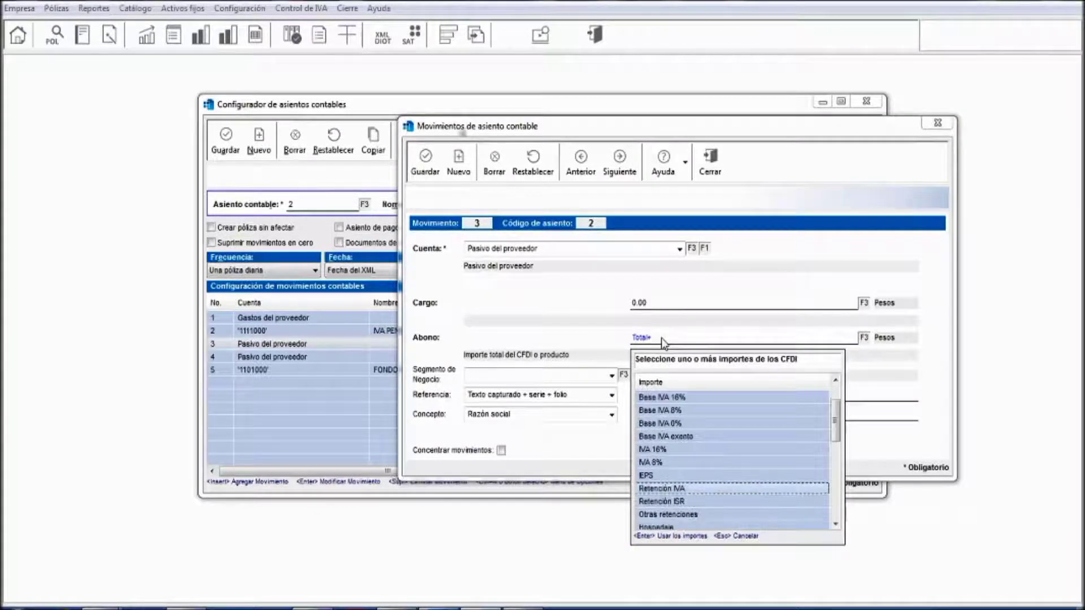
key("Return")
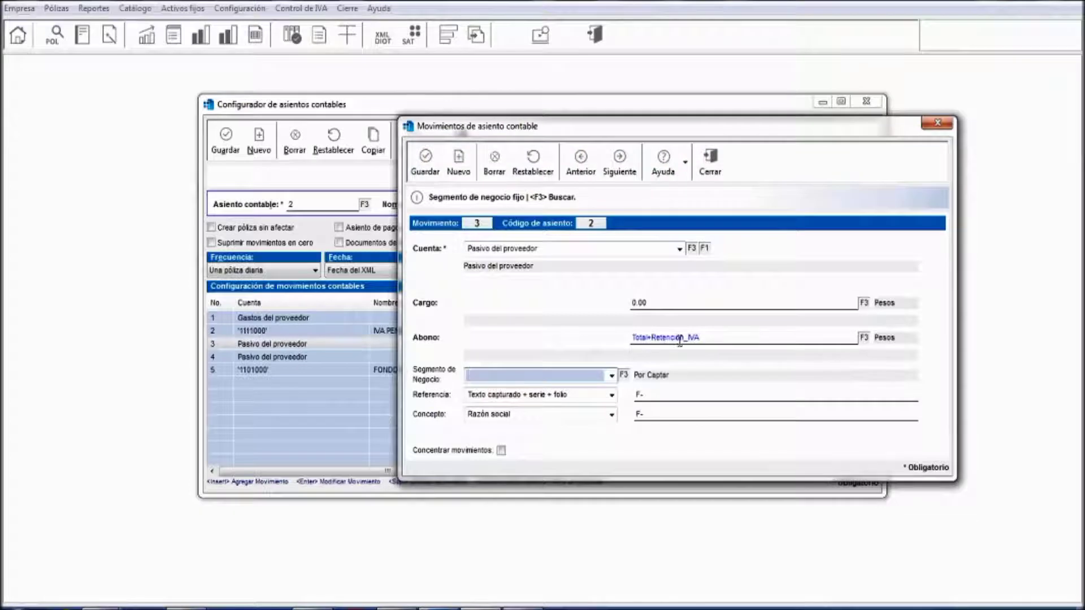
- Append the Retención ISR amount to the end of movement 3's Abono formula
left_click(703, 337)
type("+")
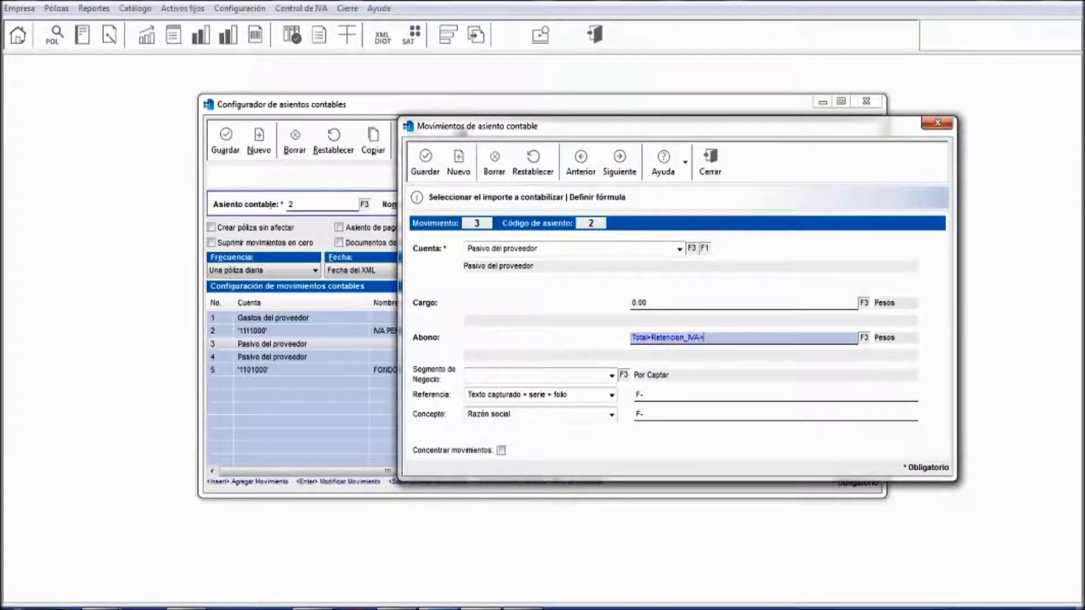
key("F3")
key("Down")
key("Down")
key("Down")
key("Down")
key("Down")
key("Down")
key("Down")
key("Down")
key("Down")
key("Down")
key("Down")
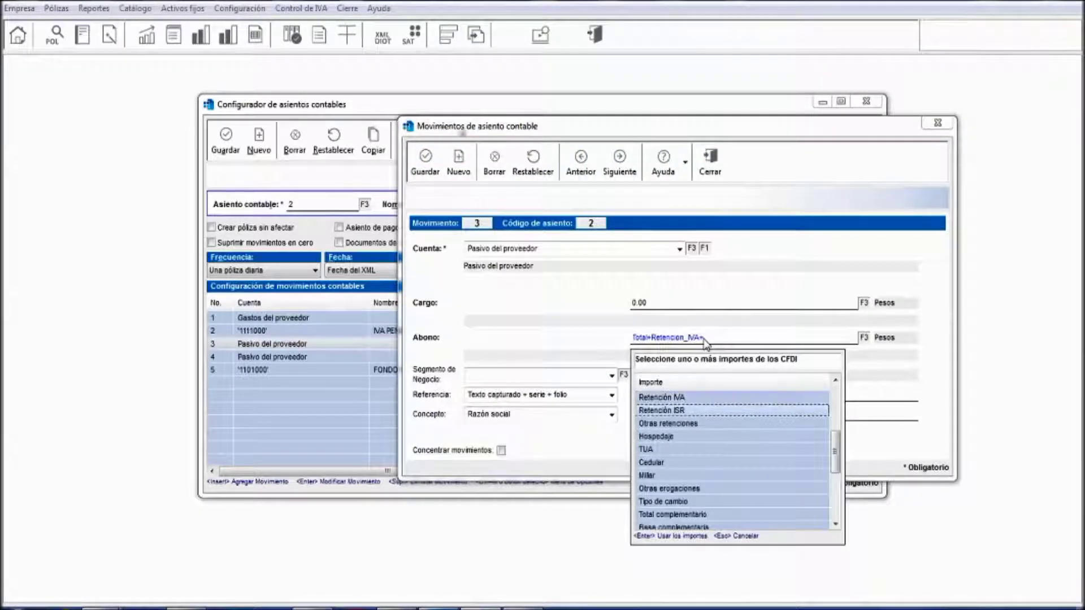
key("Return")
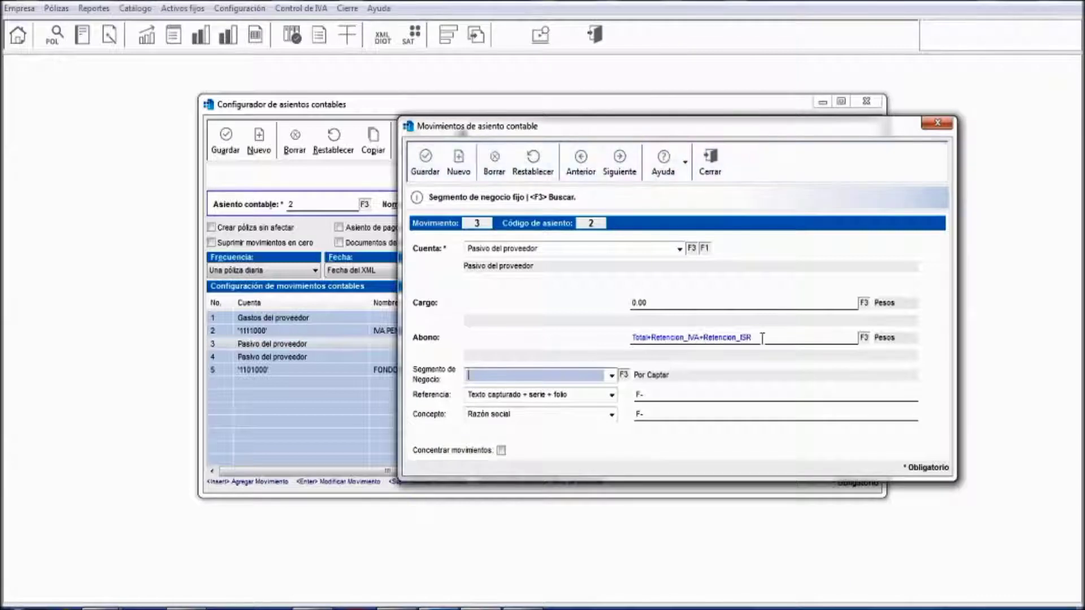
- Add the Otras retenciones amount to the end of movement 3's Abono formula and save the movement
left_click(773, 338)
type("+")
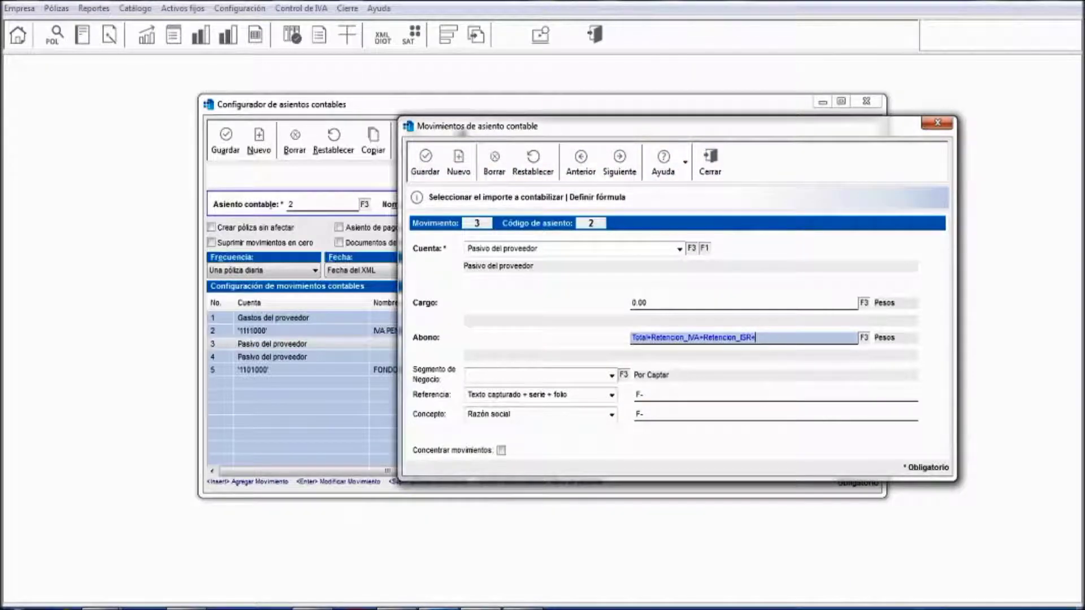
key("F3")
key("Down")
key("Down")
key("Down")
key("Down")
key("Down")
key("Down")
key("Down")
key("Down")
key("Down")
key("Down")
key("Down")
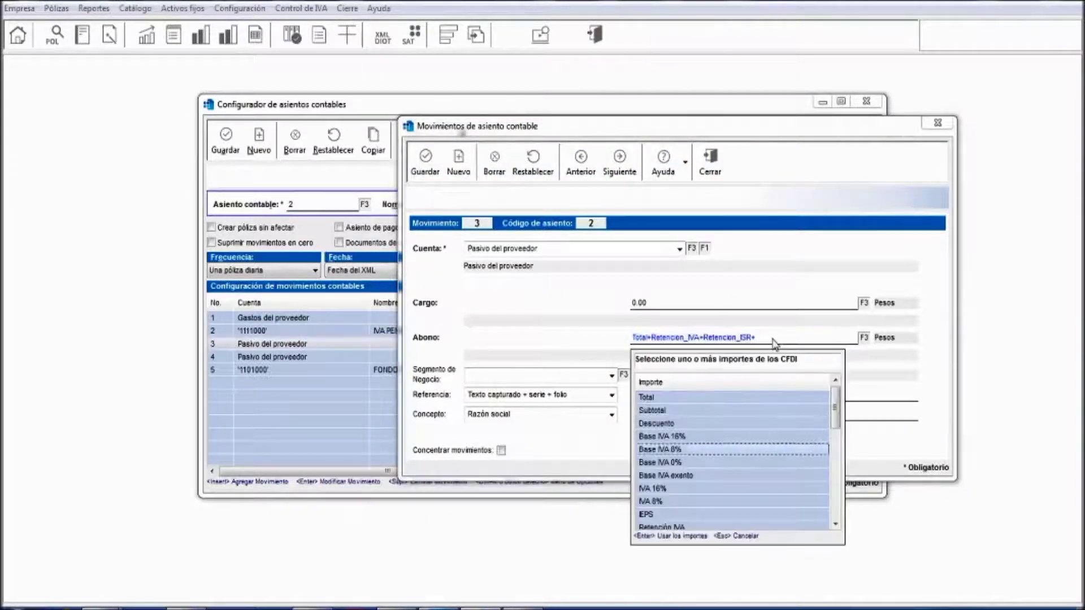
key("Down")
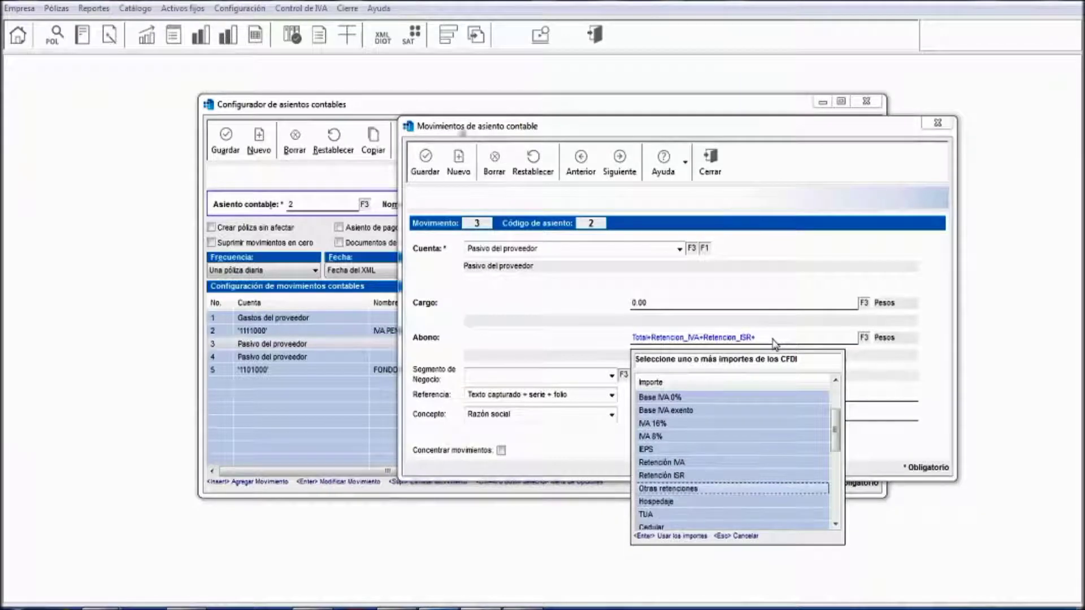
key("Return")
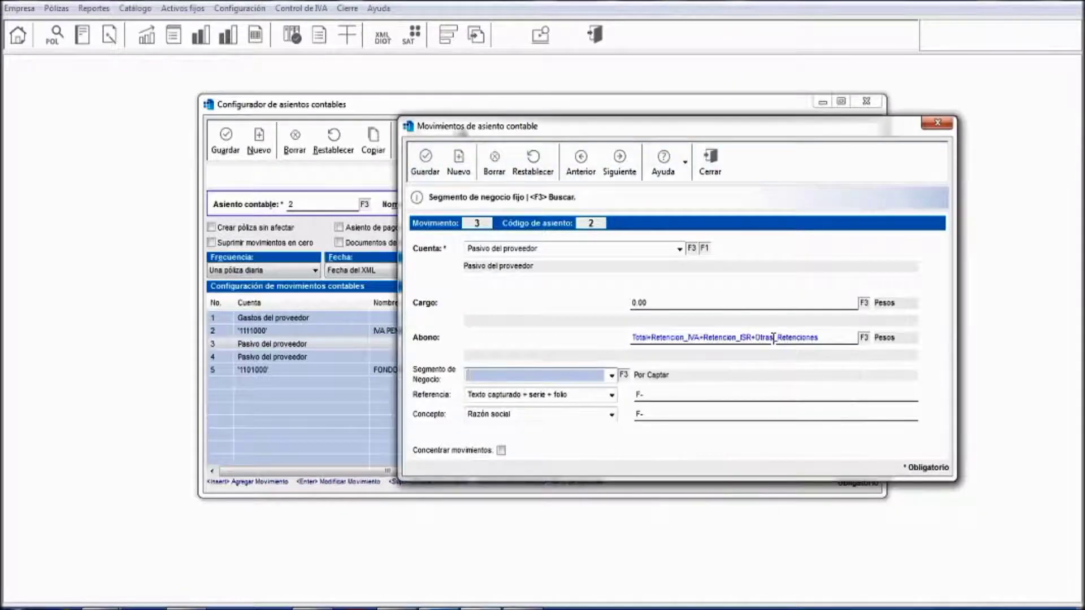
left_click(819, 338)
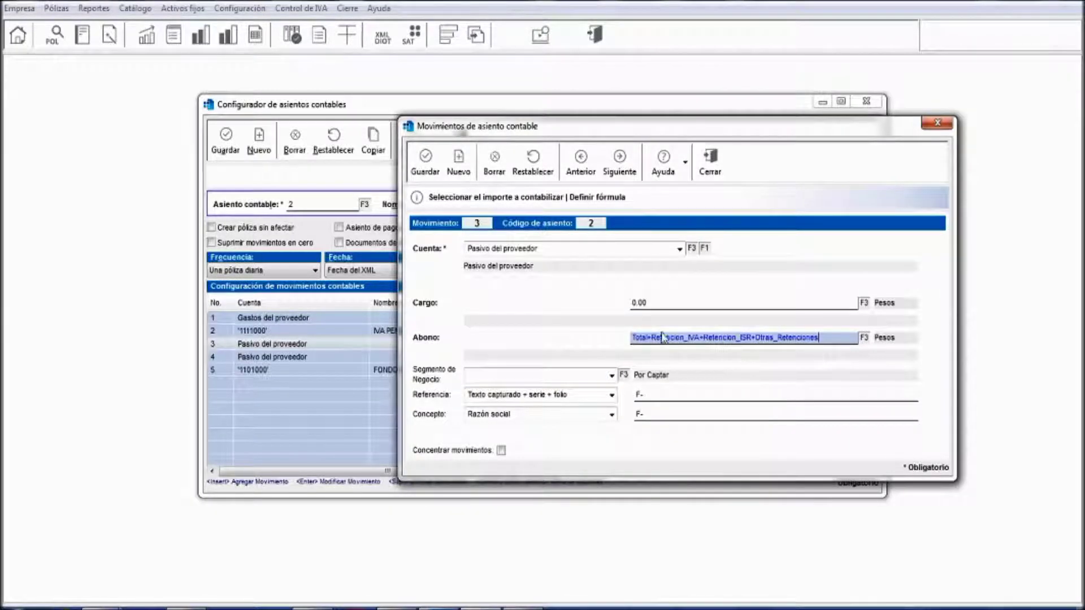
left_click(431, 174)
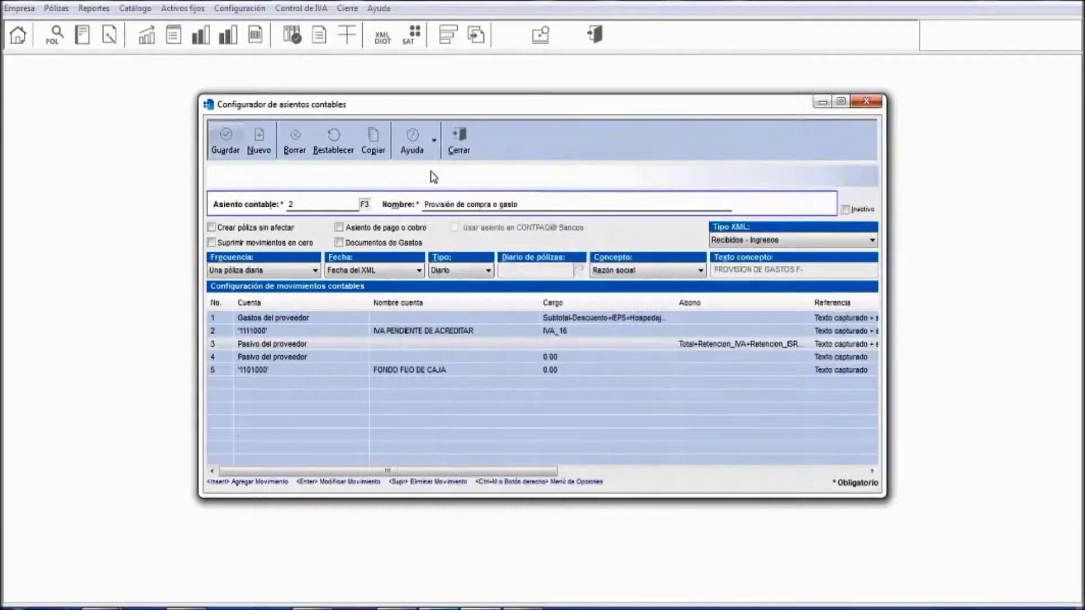
- Delete movements 4 and 5 from the Provisión de compra o gasto entry, and save the entry before closing the configurator
left_click(544, 333)
left_click(331, 344)
key("Down")
key("Down")
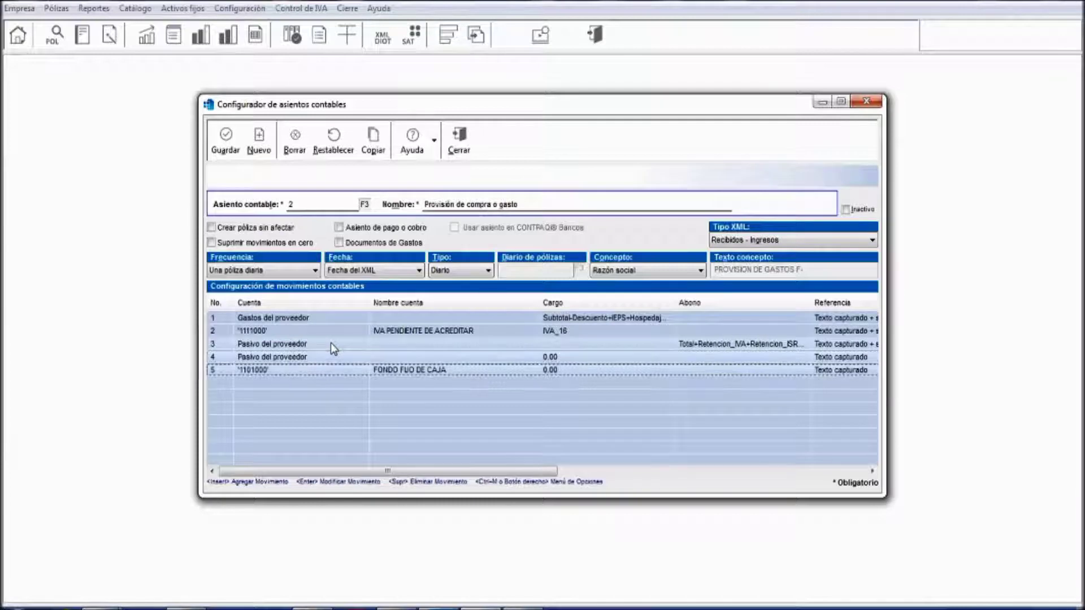
key("Delete")
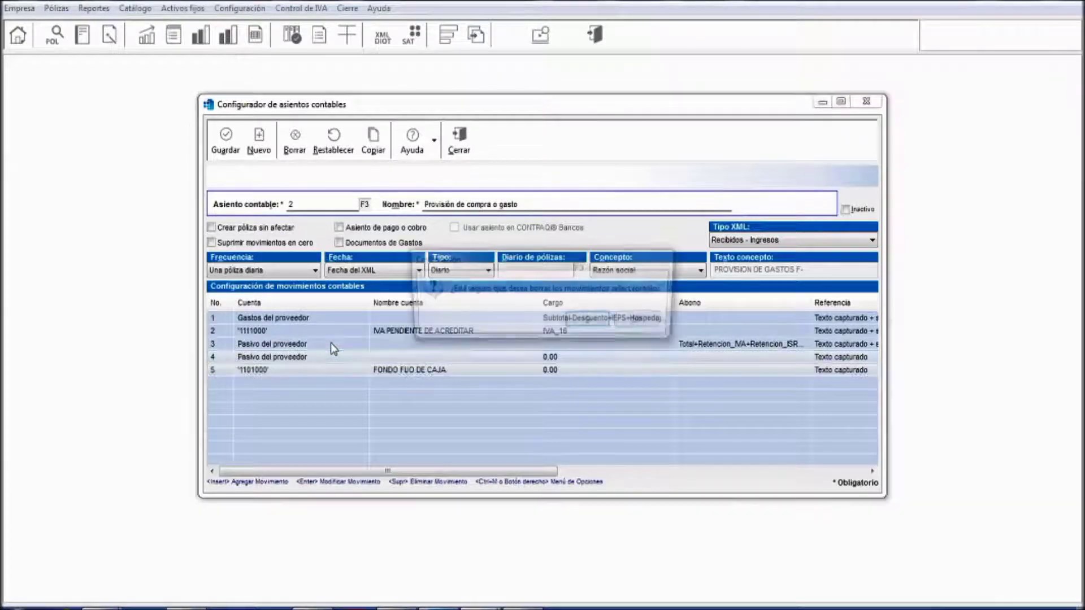
key("Return")
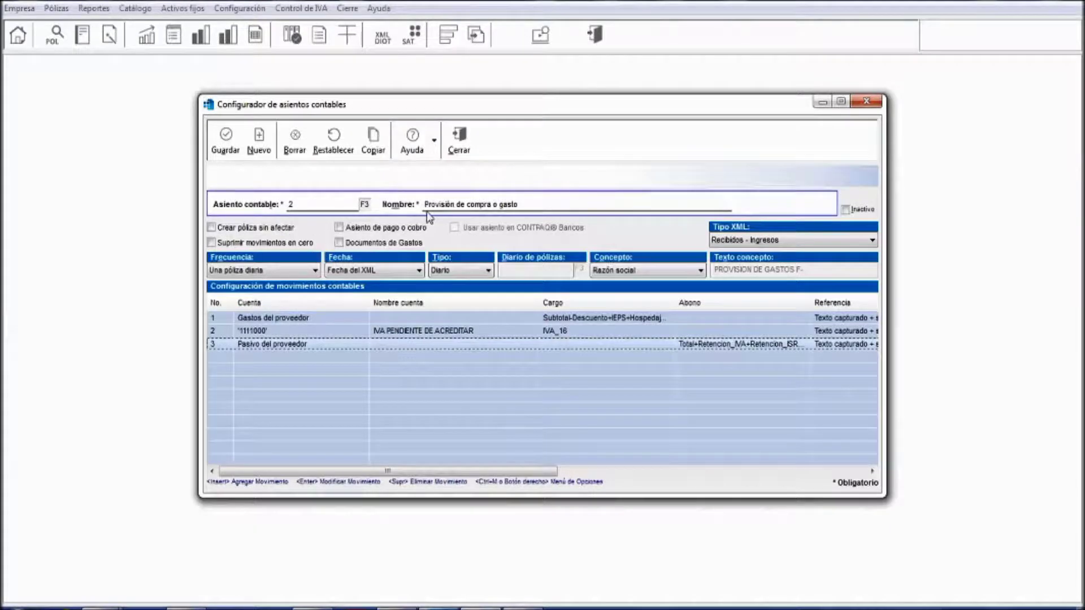
left_click(228, 151)
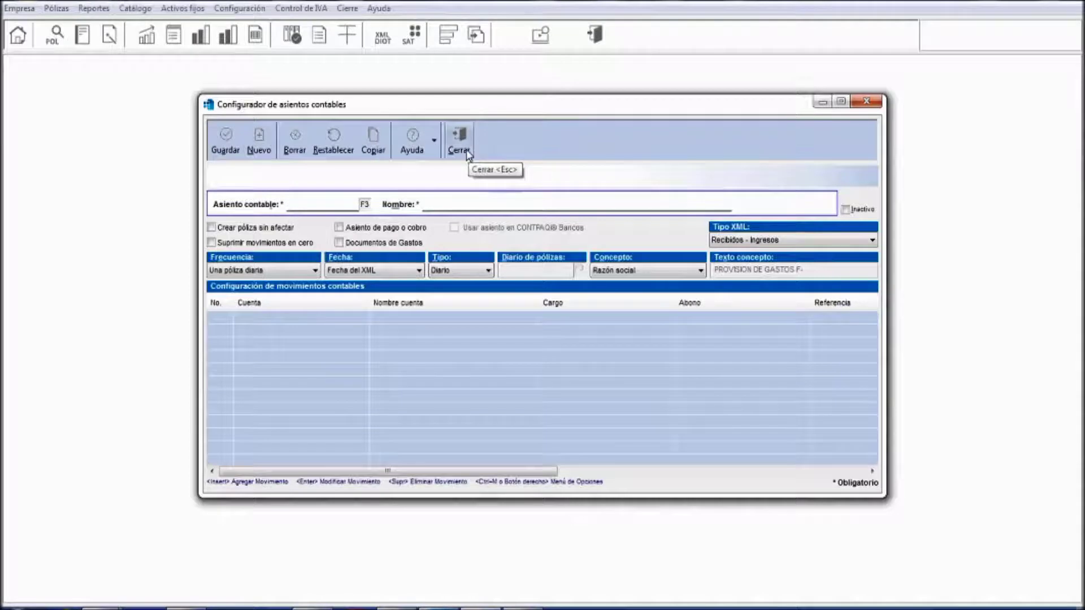
left_click(459, 146)
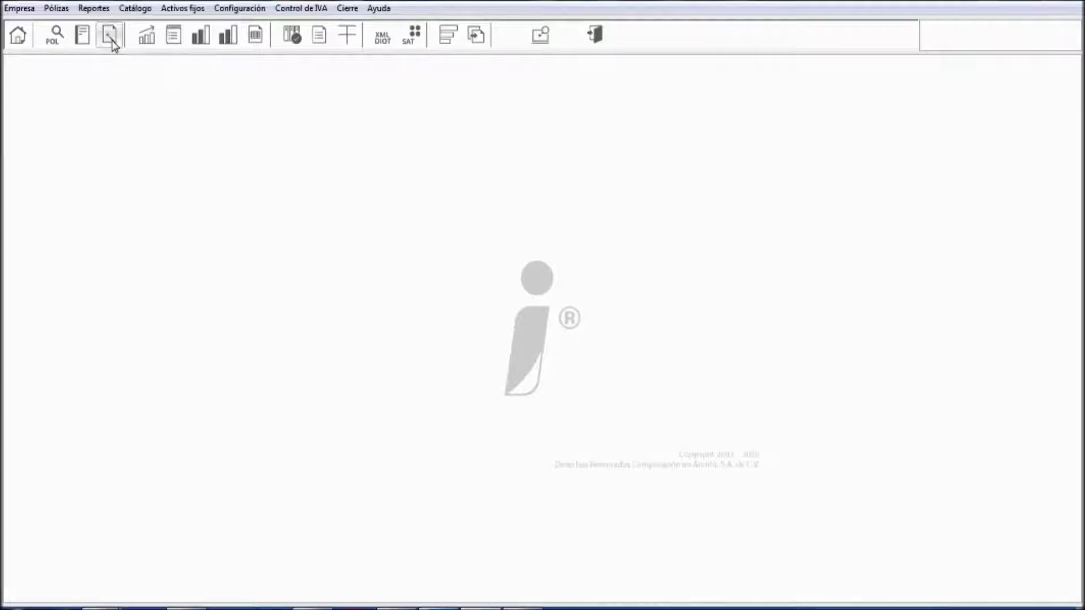
- Open the Contabilizar CFDI window for posting invoices and move it up so it fits fully on the screen
left_click(57, 9)
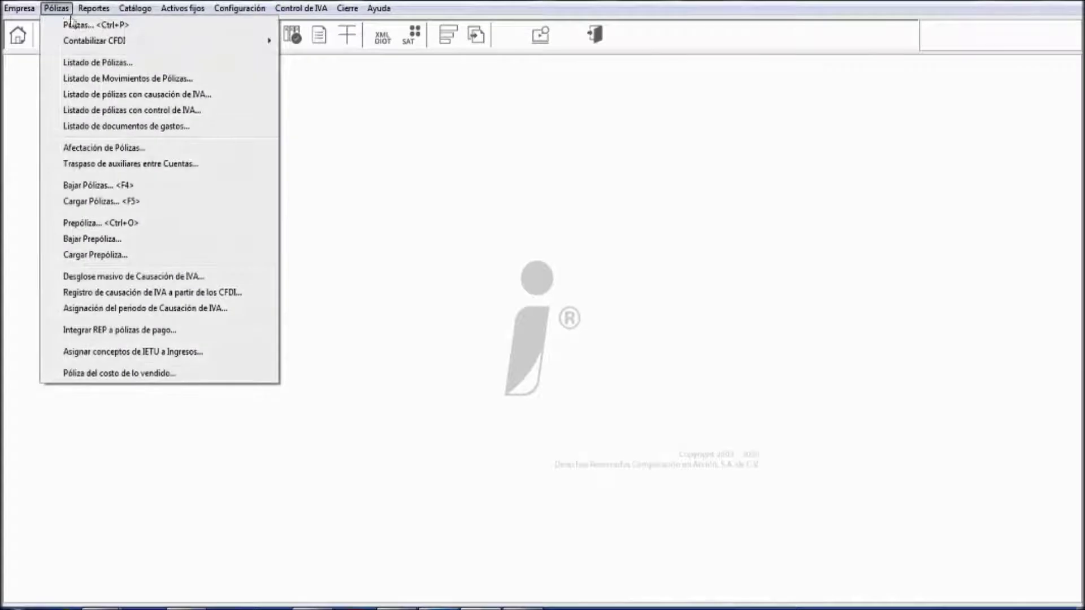
mouse_move(92, 45)
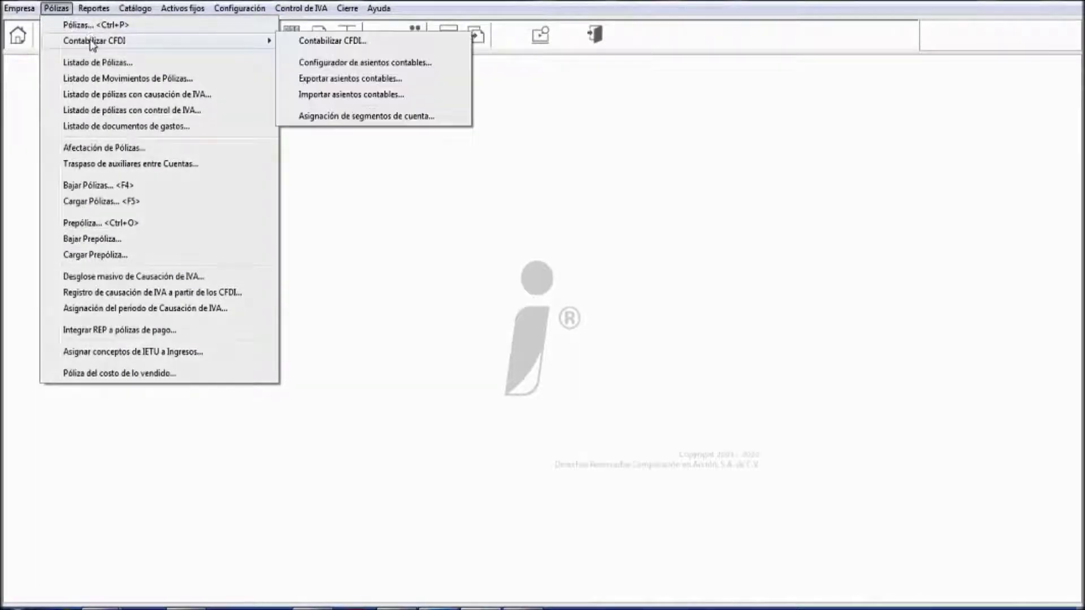
left_click(362, 45)
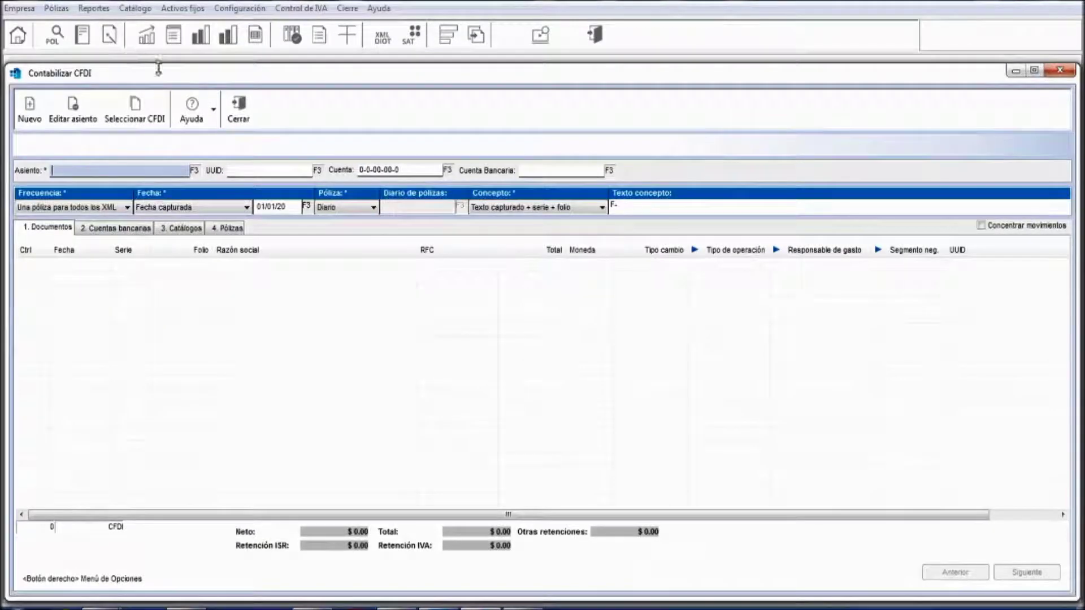
left_click_drag(165, 83, 166, 50)
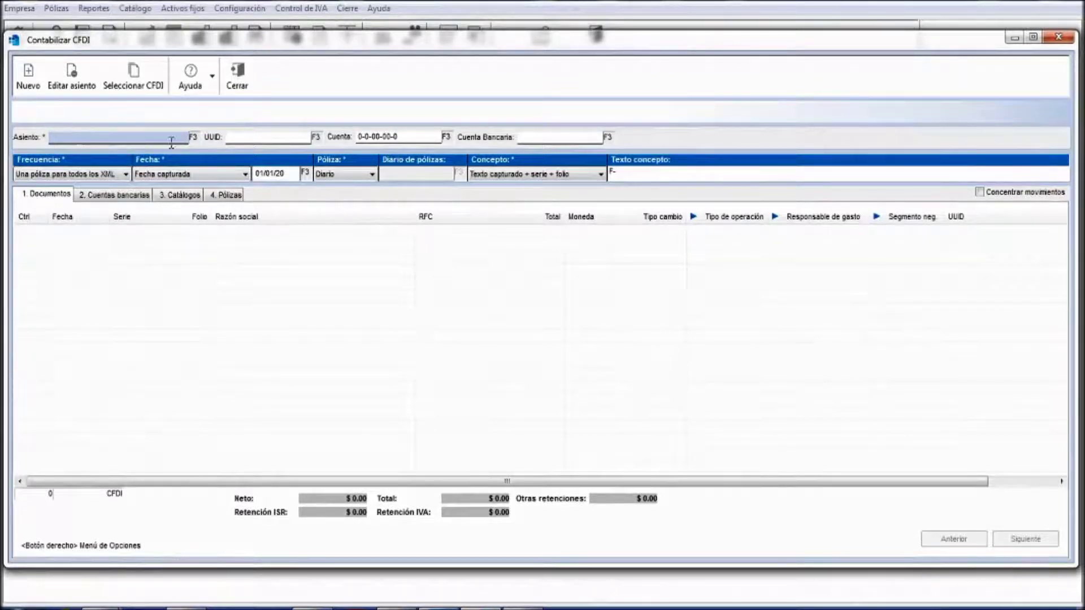
- Set the Asiento to 2 - Provisión de compra o gasto for posting the CFDI
left_click(193, 138)
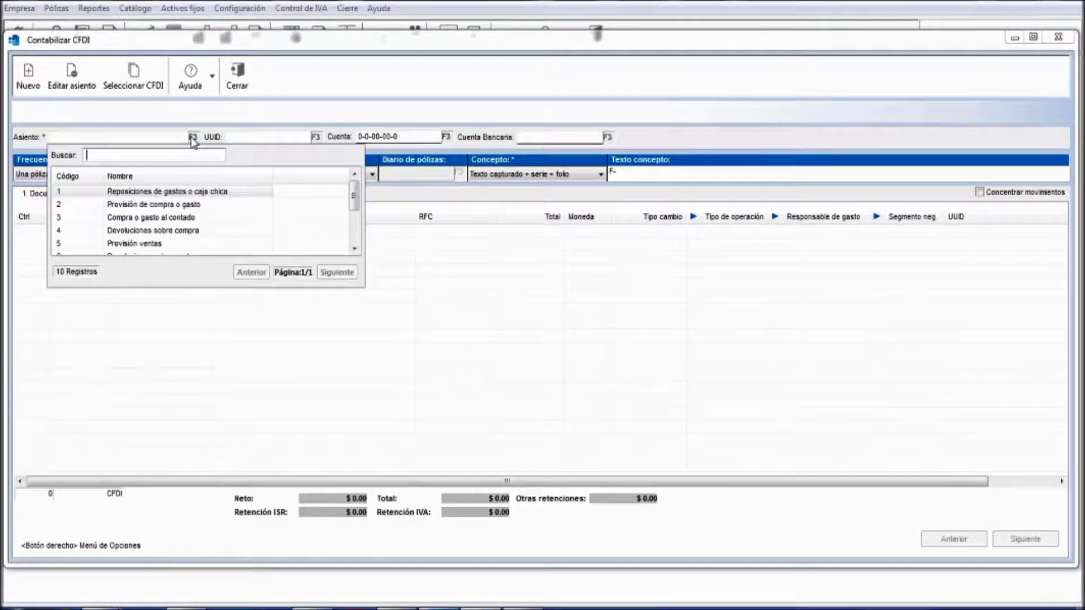
type("2")
key("Return")
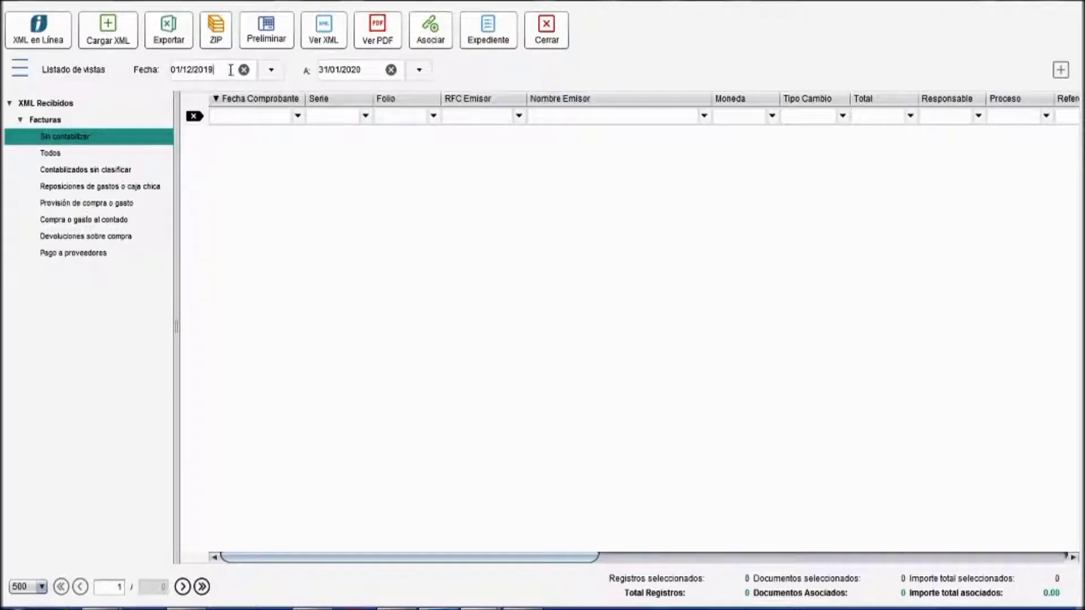
- Set the received XML list's start date to 01/01/2020 and check the Todos and Sin contabilizar views
left_click_drag(231, 70, 147, 72)
type("01/01/2020")
key("Tab")
left_click_drag(363, 70, 293, 81)
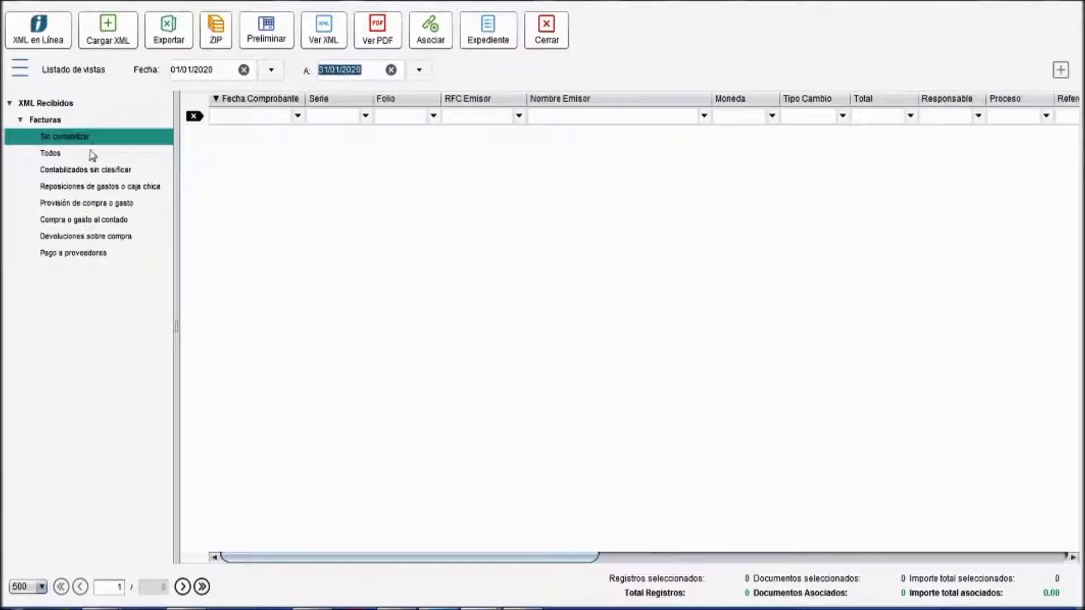
left_click(311, 145)
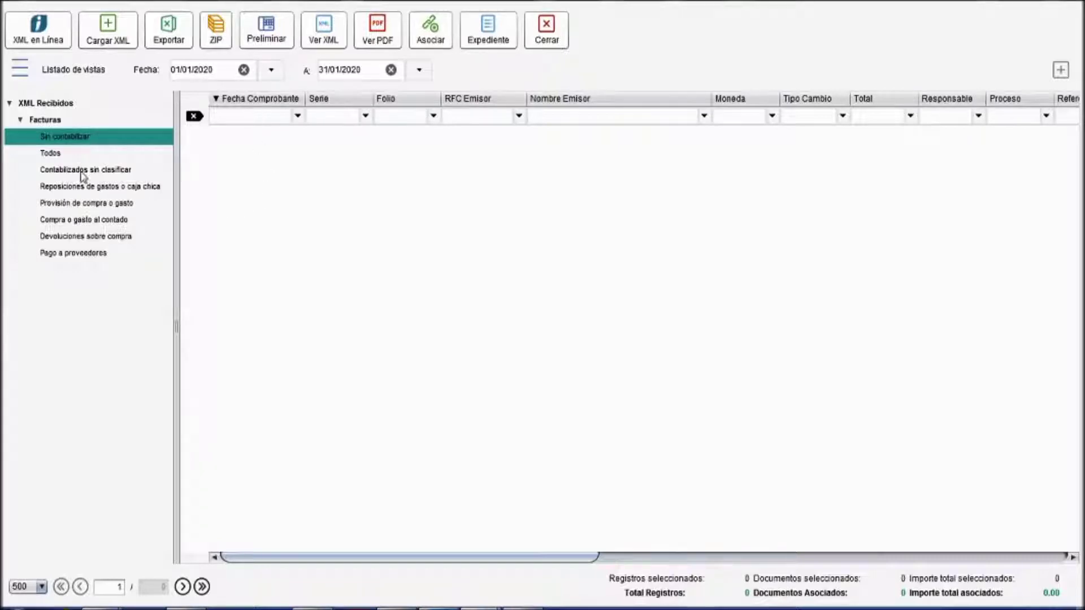
left_click(56, 153)
left_click(85, 136)
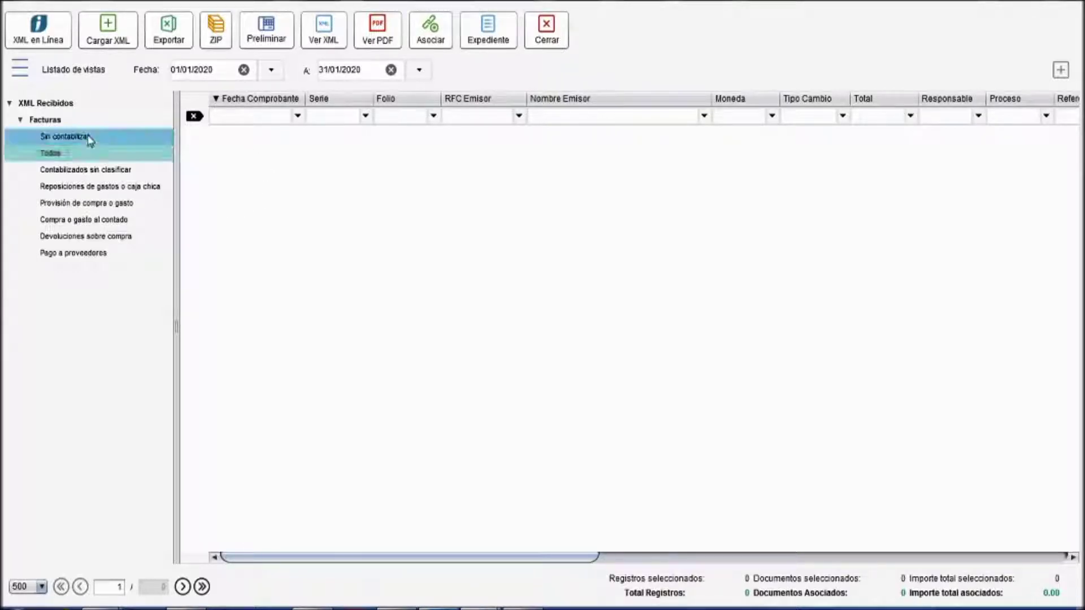
- Filter the Sin contabilizar invoices by dates from 01/05/2020 to 31/05/2020
left_click_drag(227, 67, 136, 73)
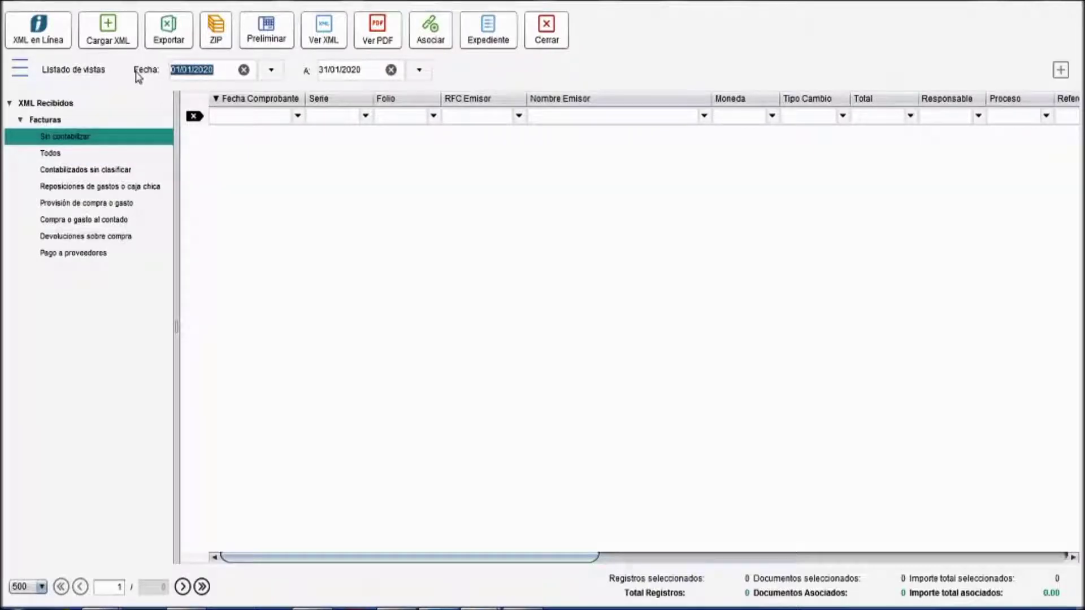
type("01/05/2020")
key("Tab")
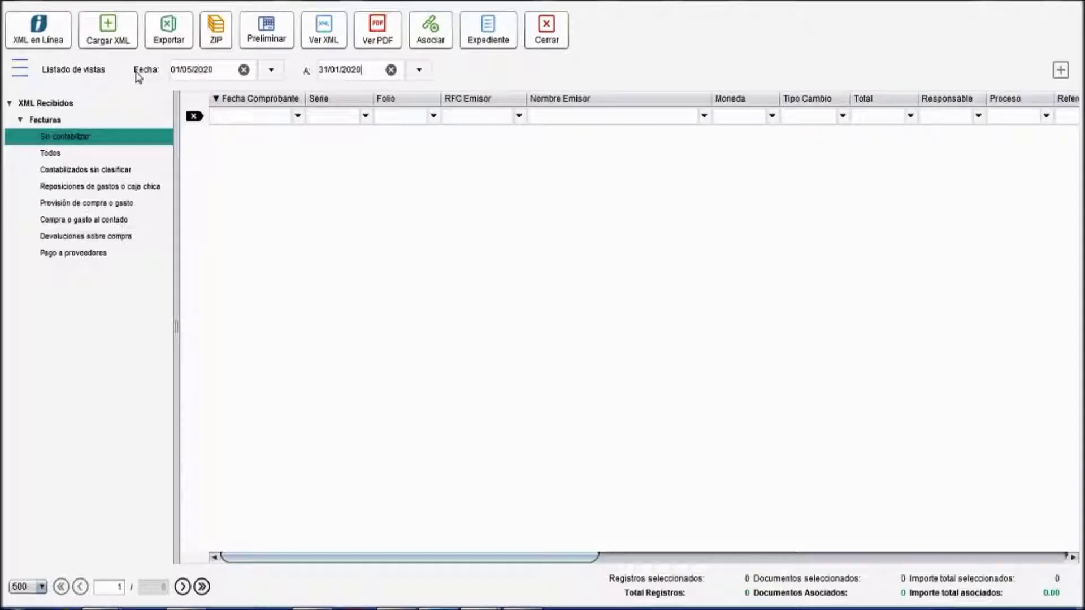
left_click(391, 70)
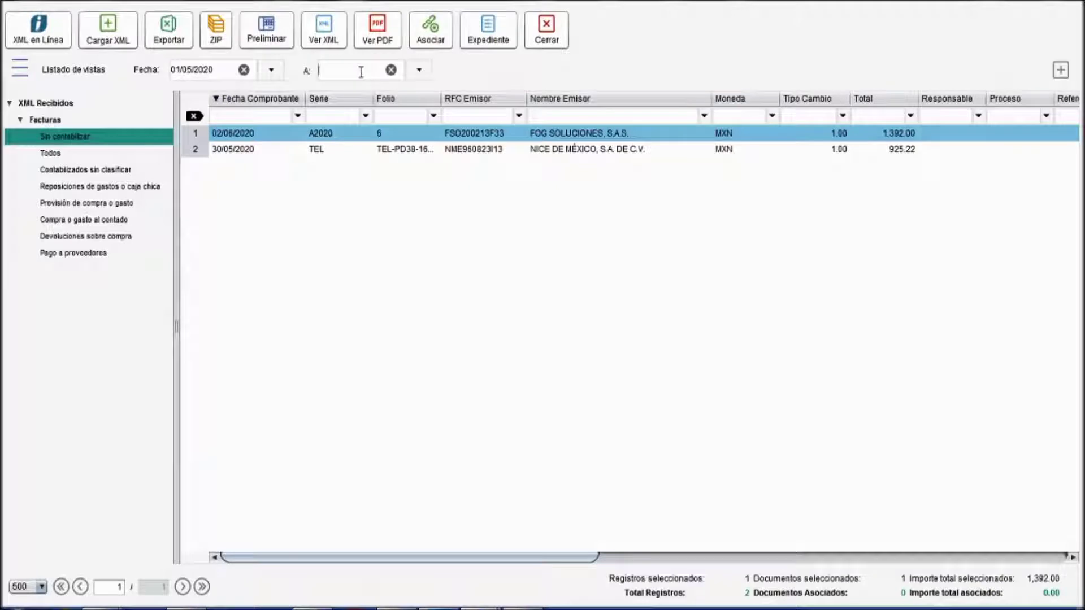
type("31/05/2020")
left_click(120, 142)
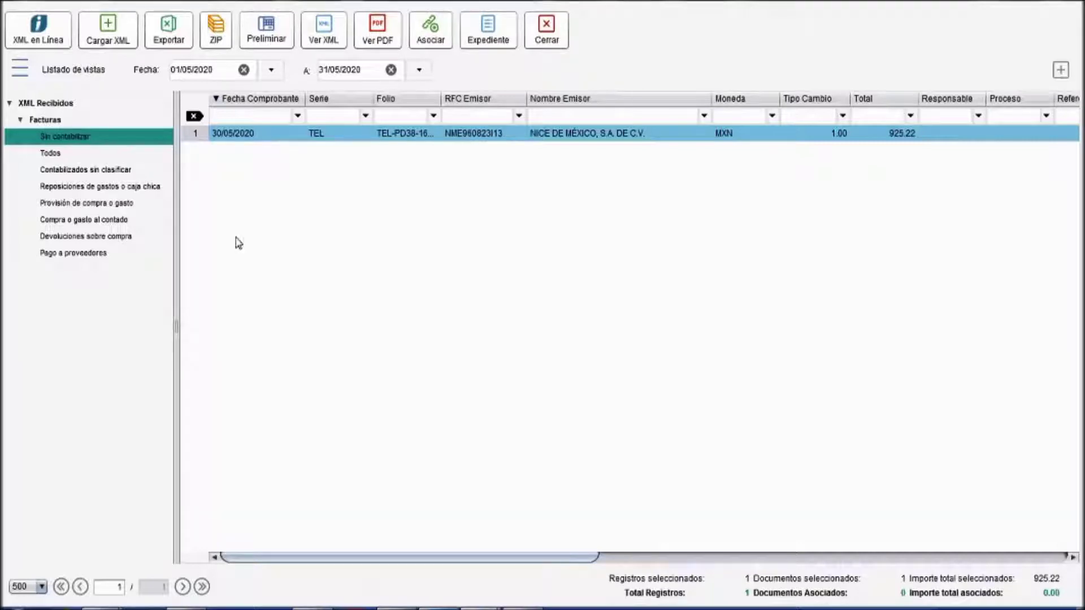
- Show the Todos view, associate the 30/05/2020 NICE DE MÉXICO invoice with the entry, and close the XML list
left_click(64, 155)
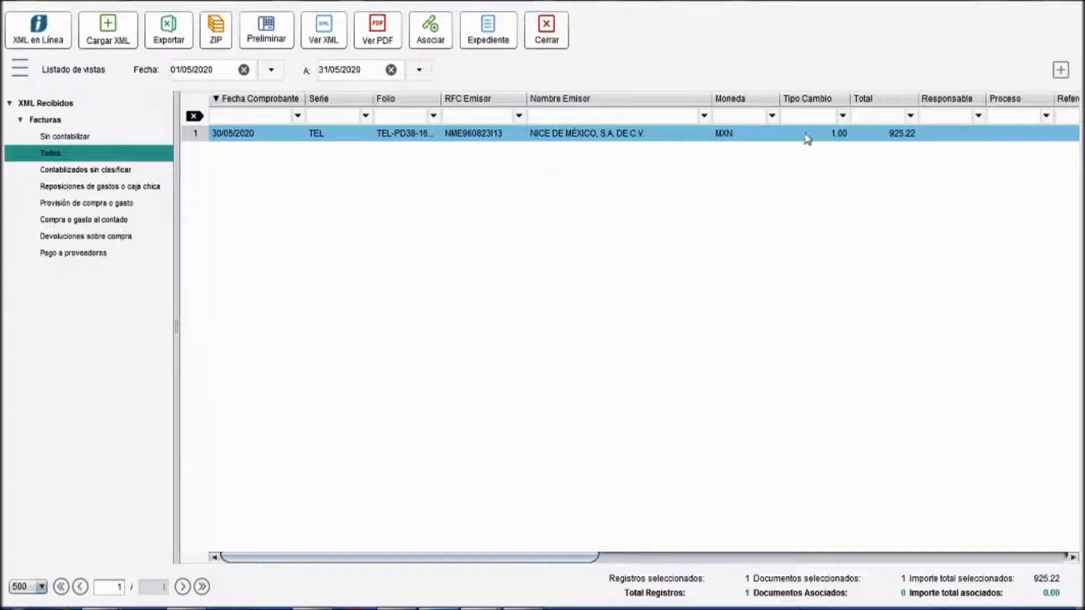
left_click_drag(564, 556, 753, 552)
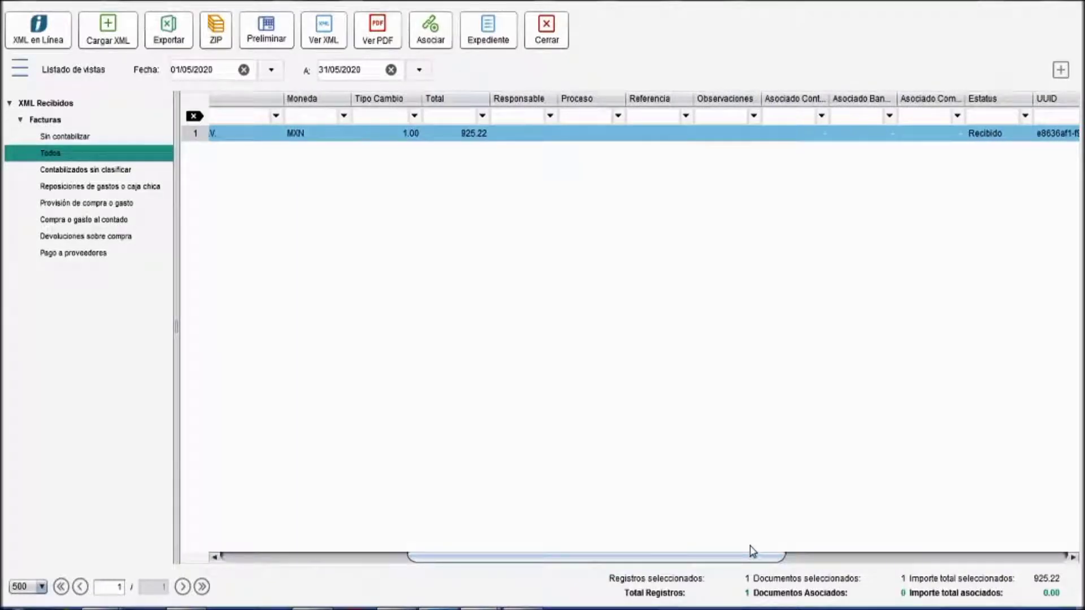
left_click_drag(753, 551, 574, 533)
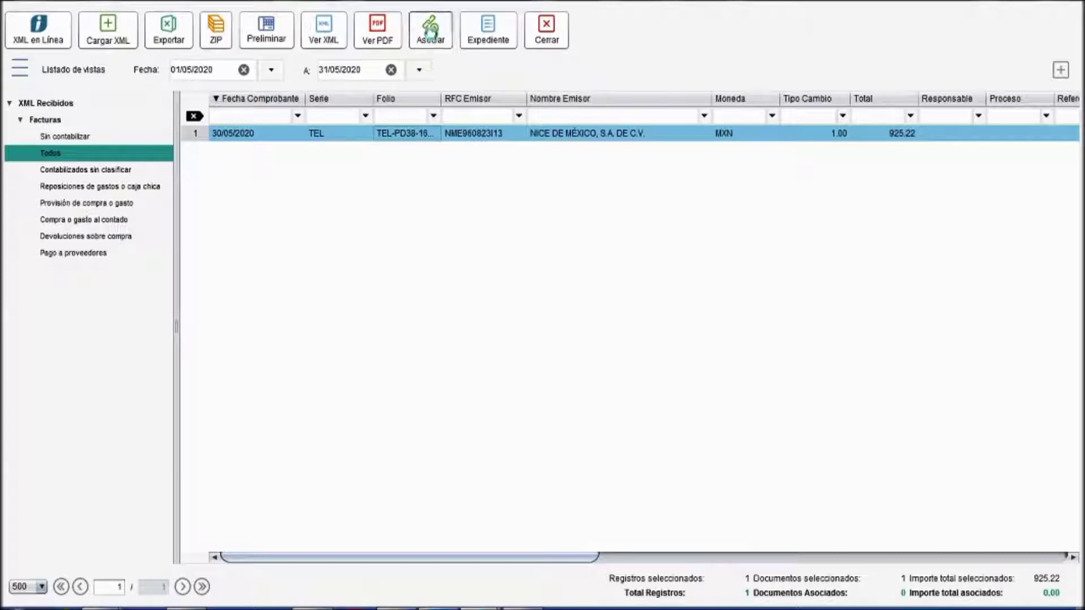
left_click(431, 34)
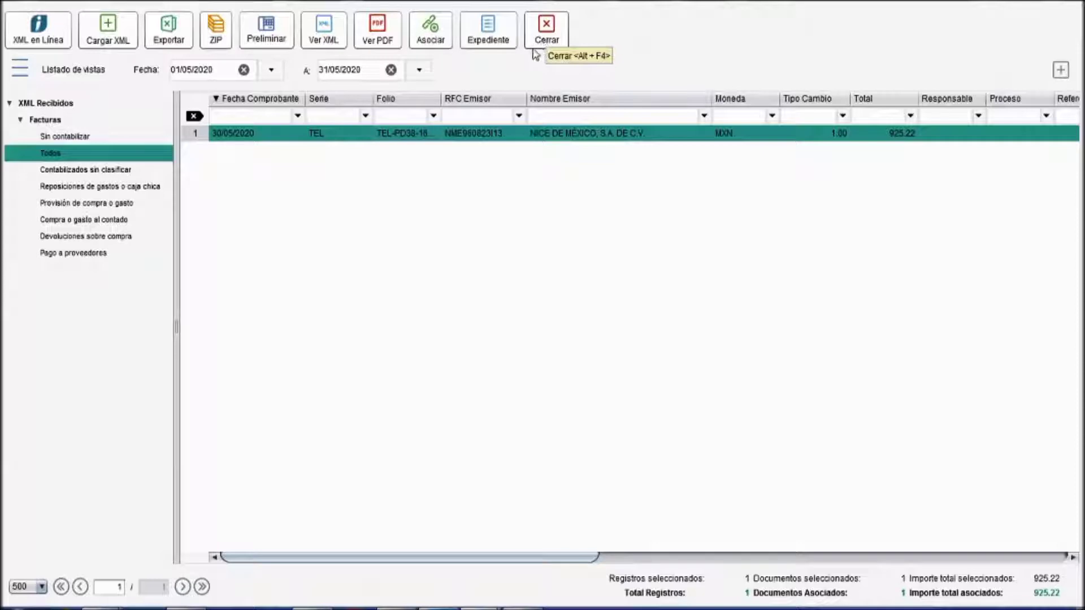
left_click(545, 37)
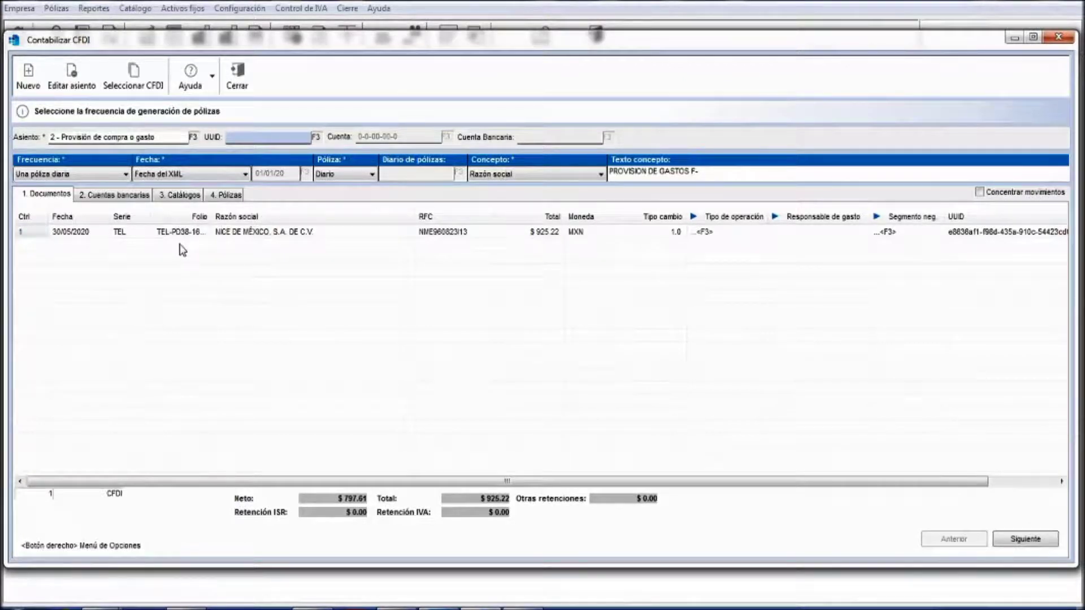
- Review the loaded invoice and the available póliza generation frequency options
left_click(133, 237)
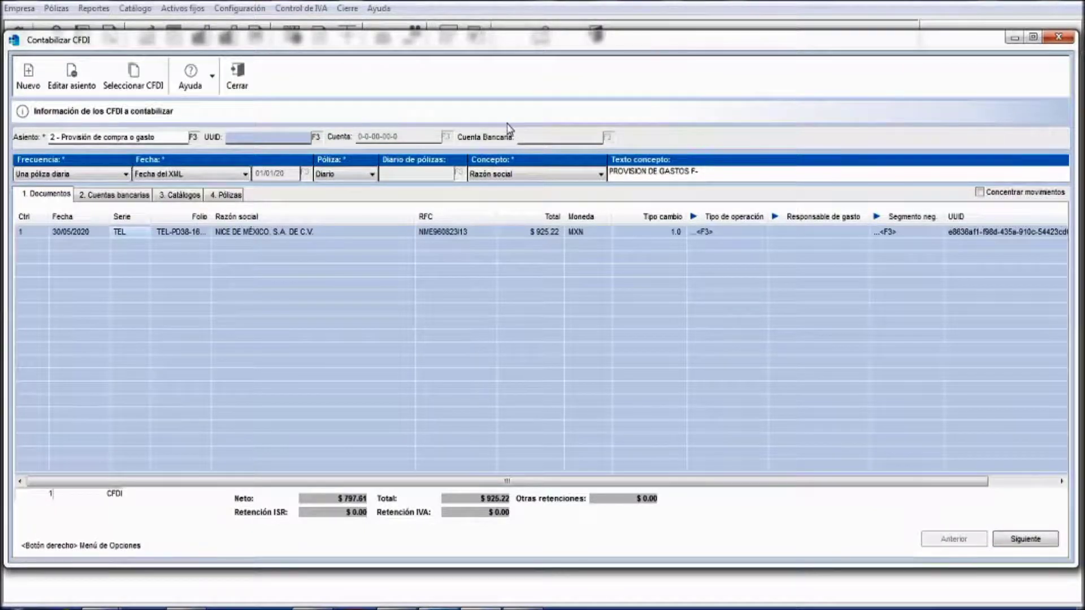
left_click(126, 175)
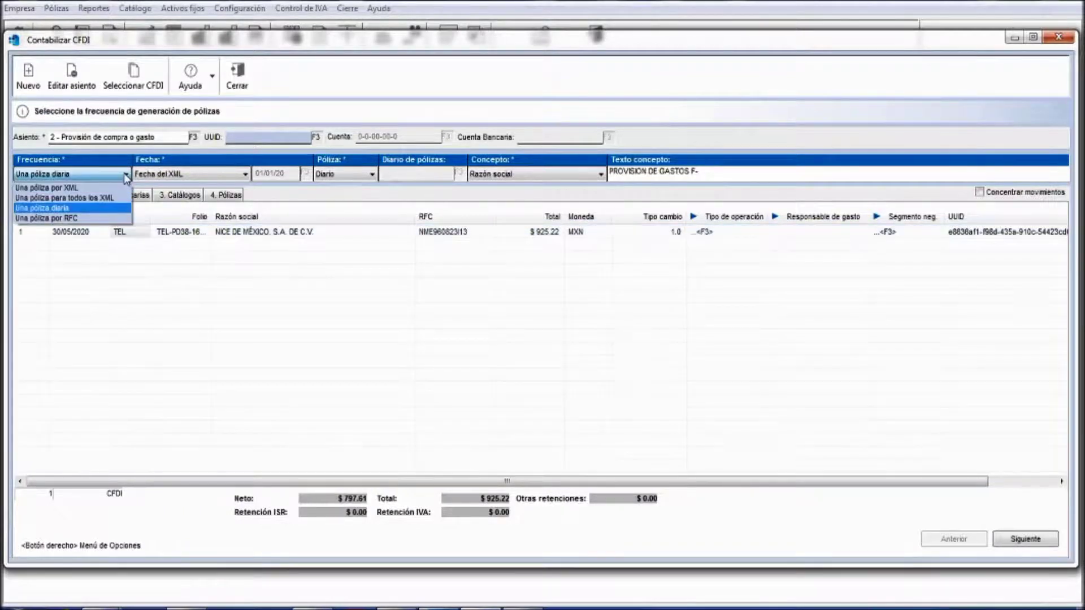
left_click(335, 119)
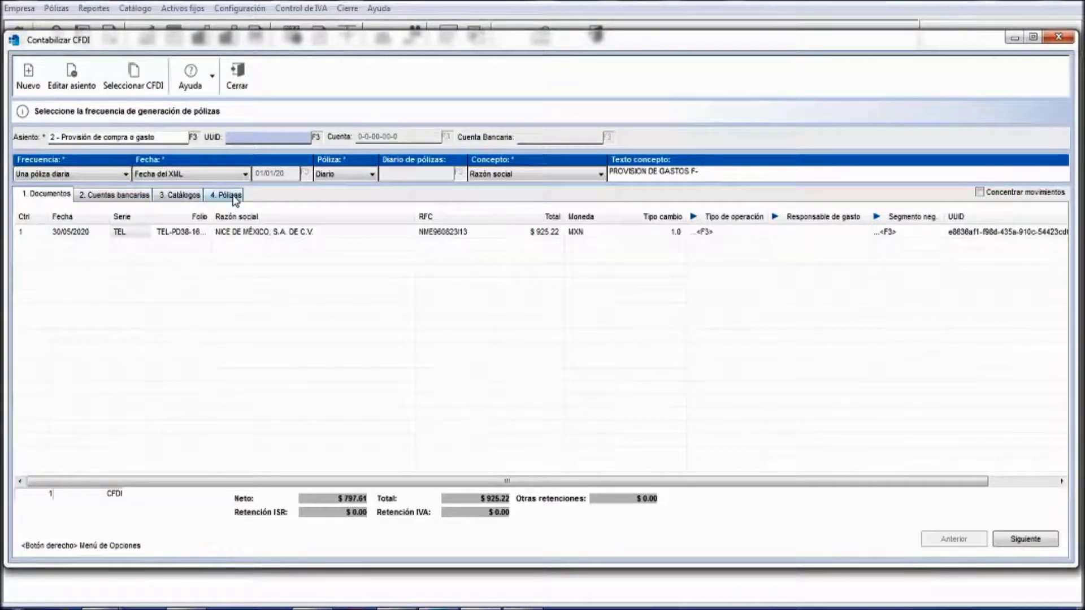
left_click(267, 240)
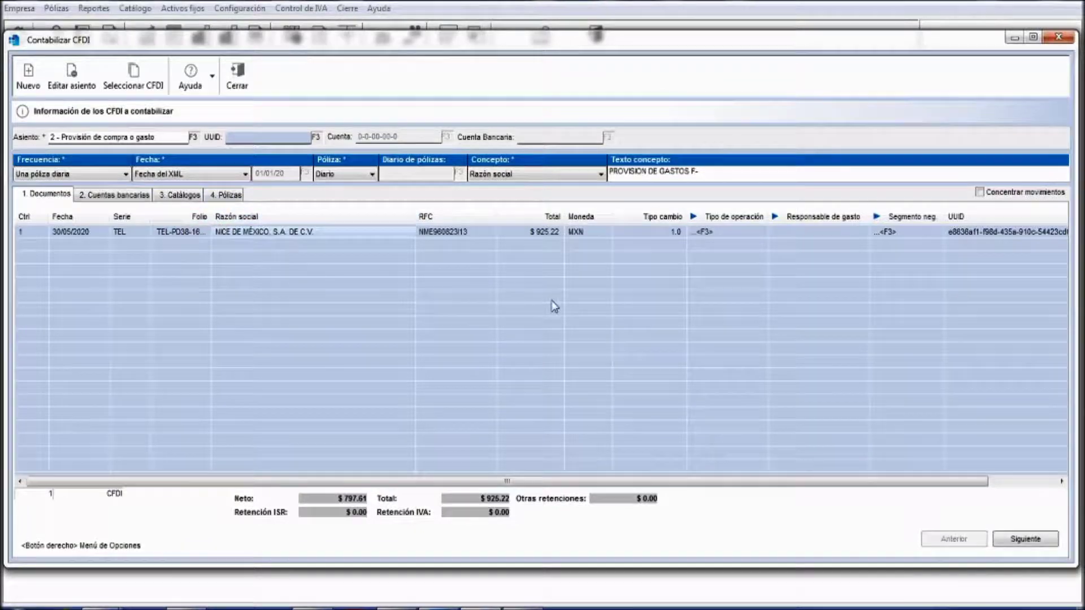
- Advance from the documents to the Catálogos stage and select the NICE DE MÉXICO supplier's record
left_click(1015, 540)
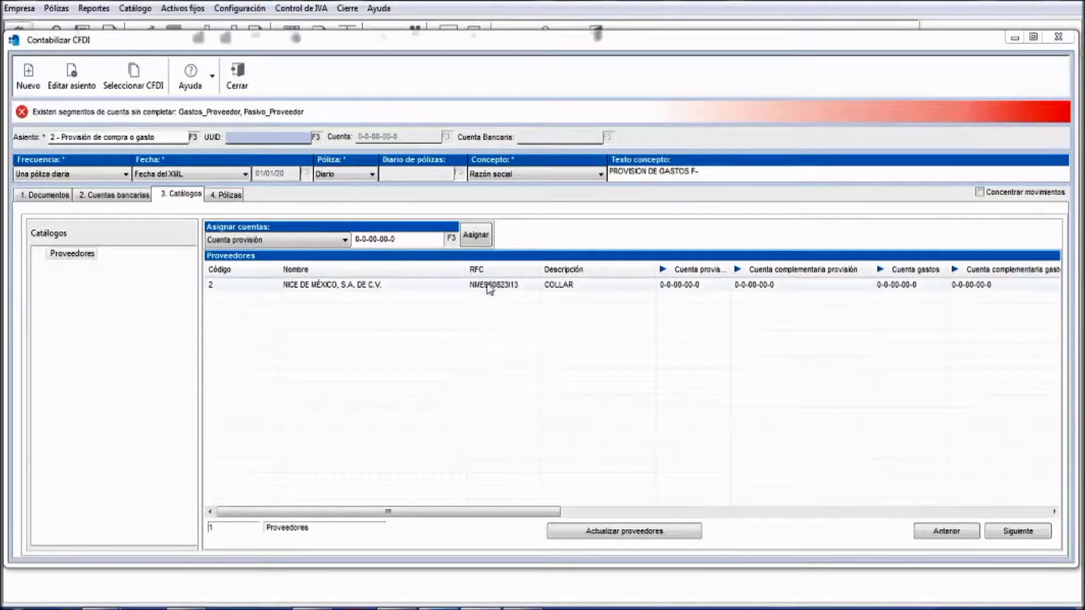
left_click(385, 289)
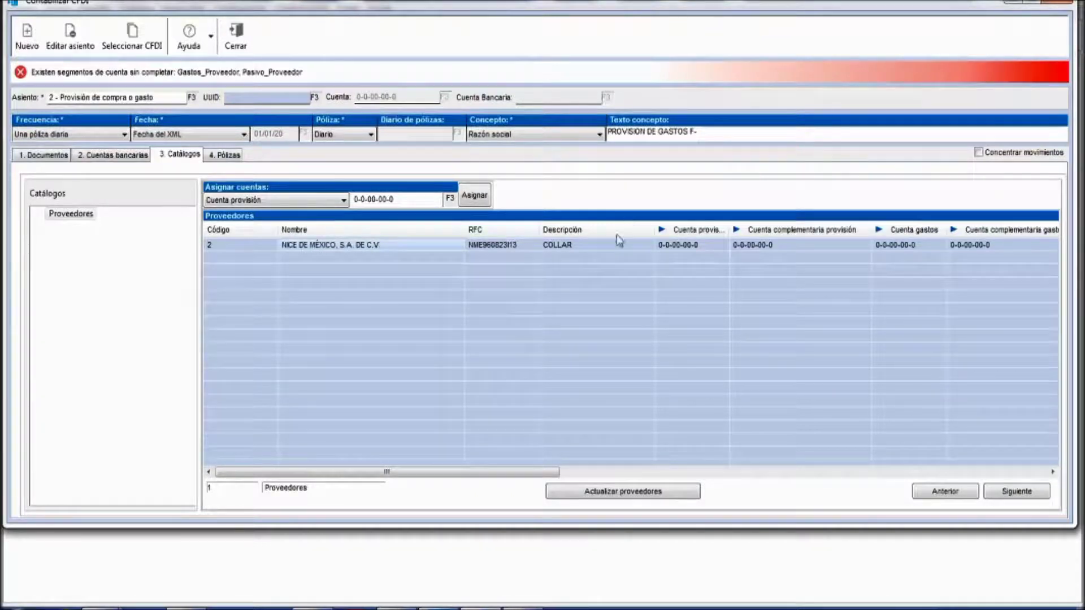
left_click(567, 249)
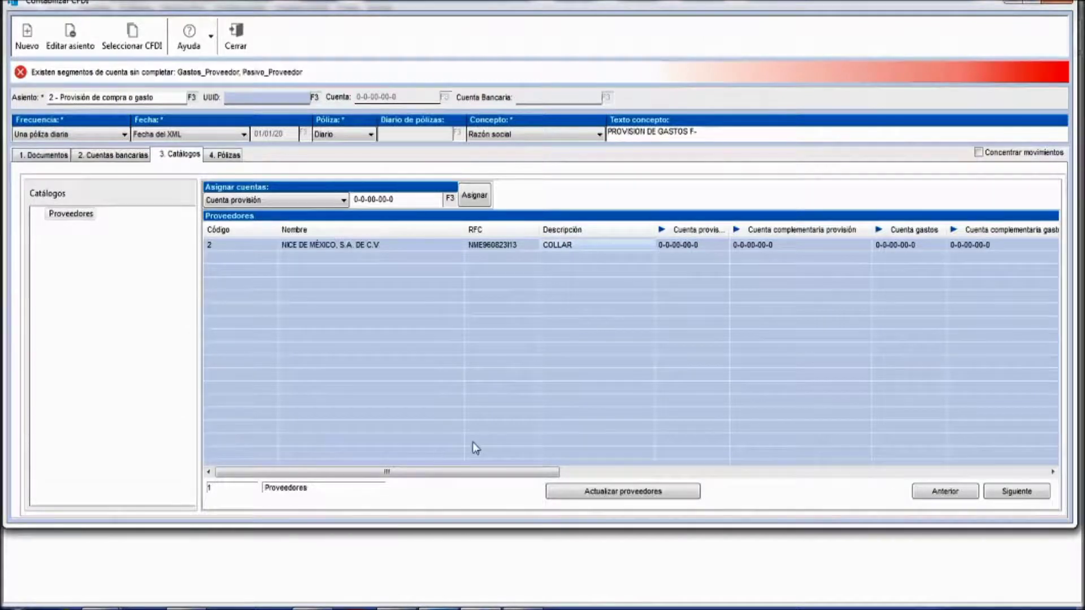
- Widen the Cuenta provisión column and collapse the Cuenta complementaria provisión and Cuenta complementaria gastos columns in the supplier table
left_click_drag(440, 475, 523, 455)
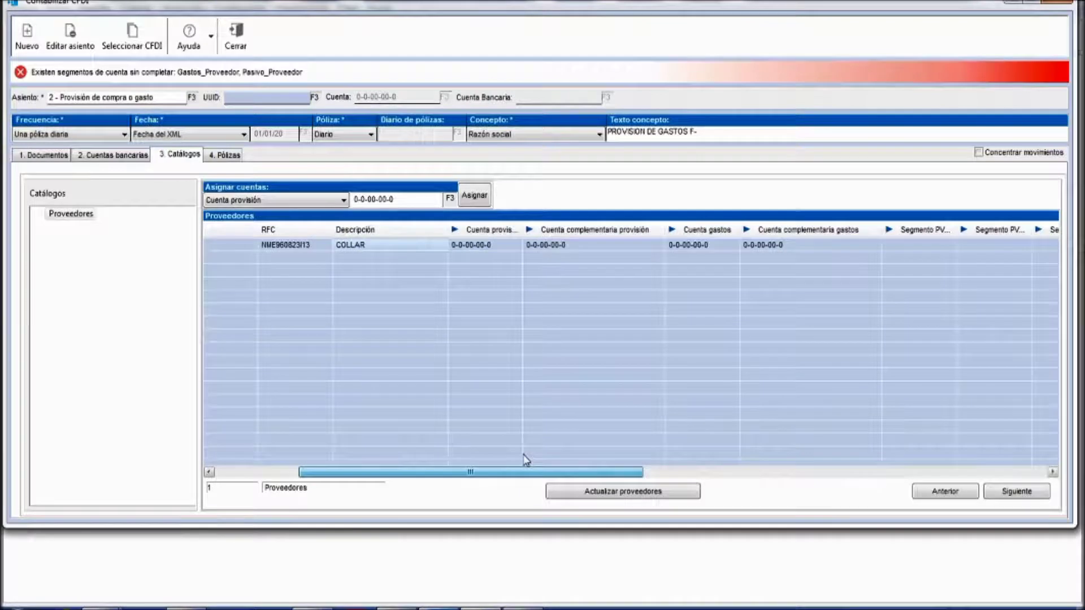
left_click_drag(522, 223, 561, 223)
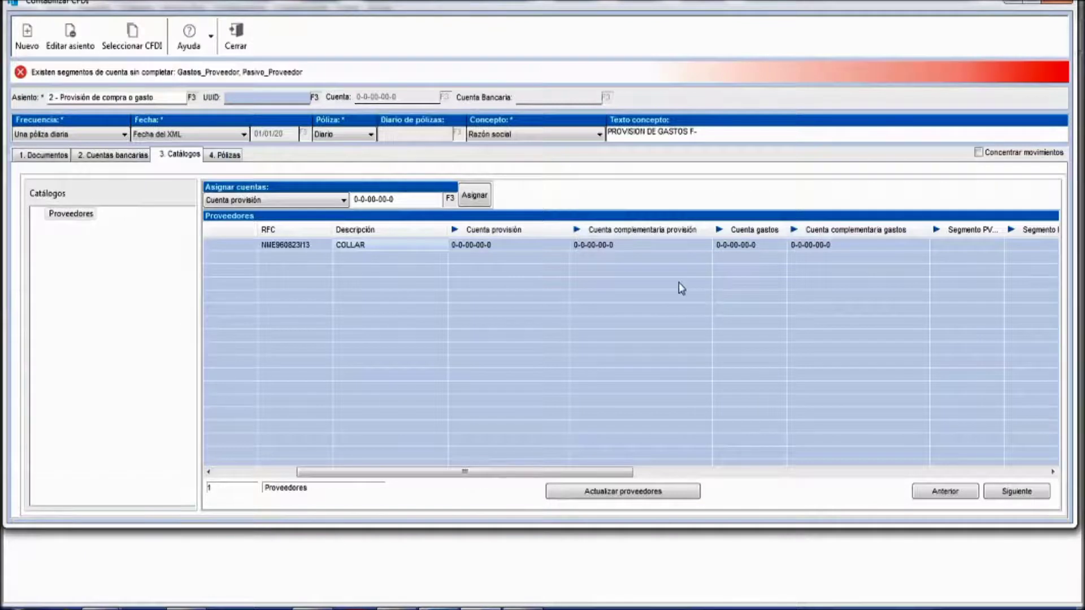
left_click_drag(712, 230, 571, 226)
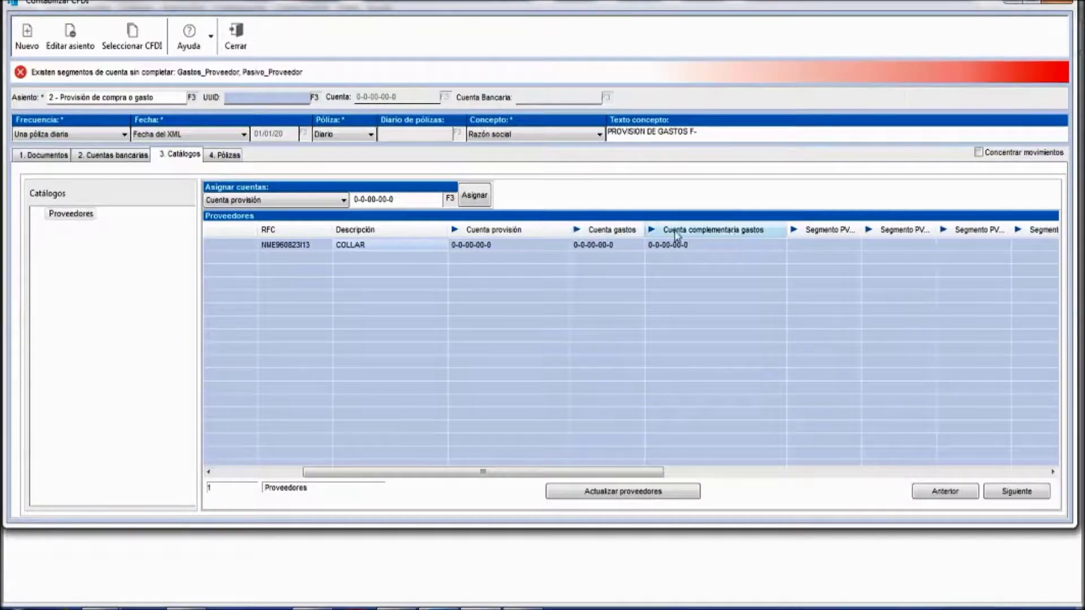
left_click_drag(780, 230, 648, 232)
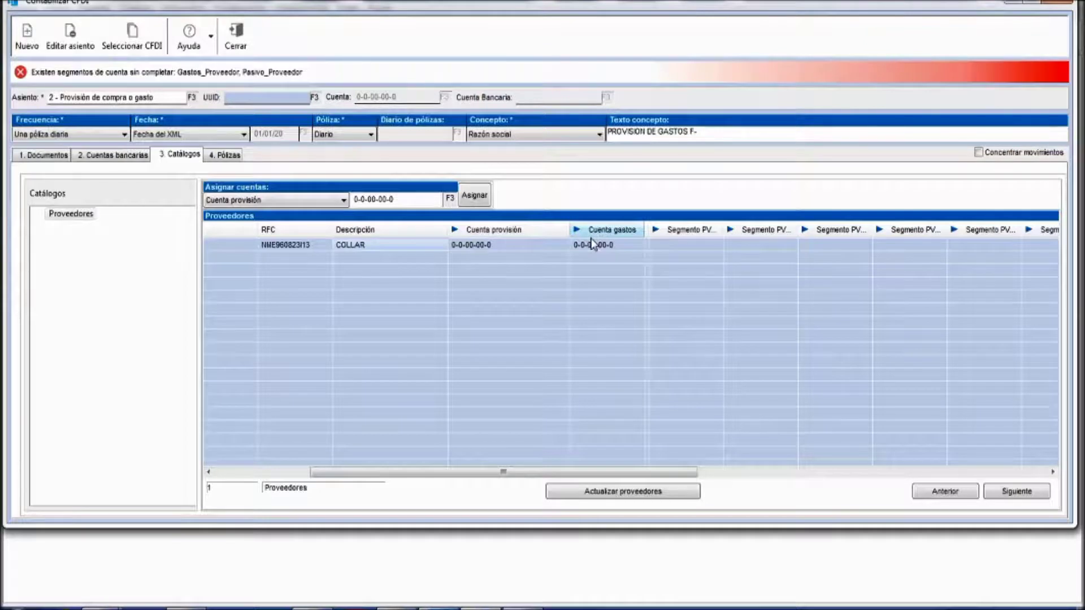
left_click_drag(470, 471, 342, 465)
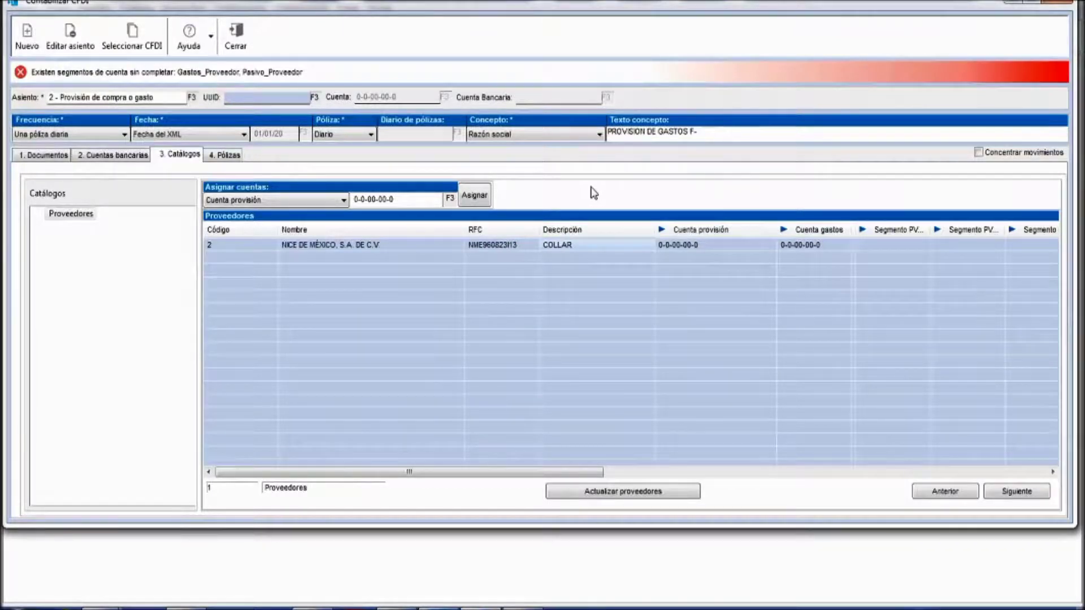
- Look through the account list for one to assign as the NICE DE MÉXICO supplier's Cuenta provisión
left_click(707, 244)
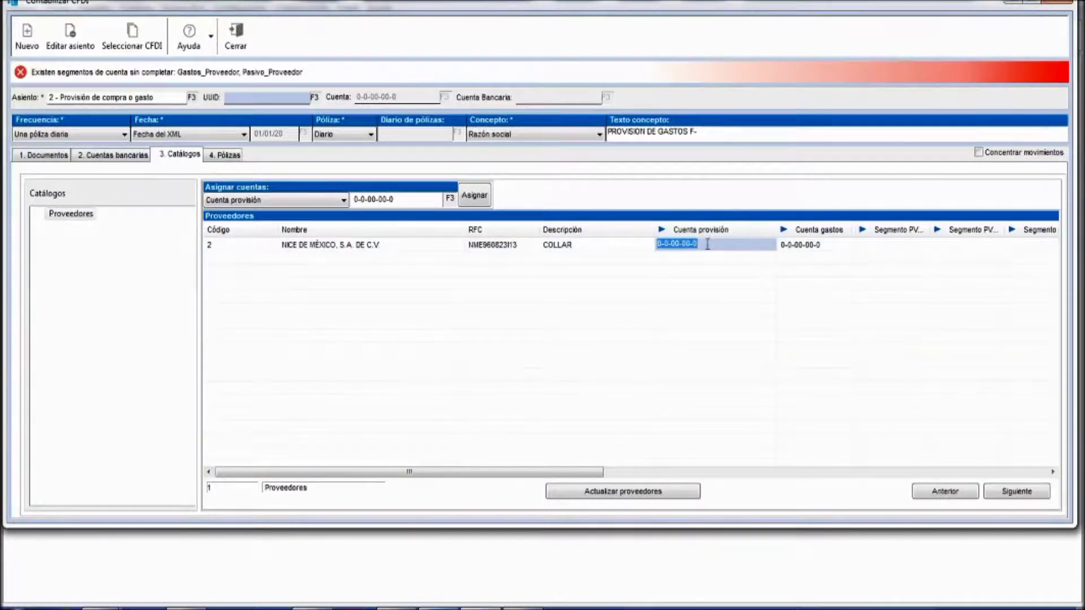
key("F3")
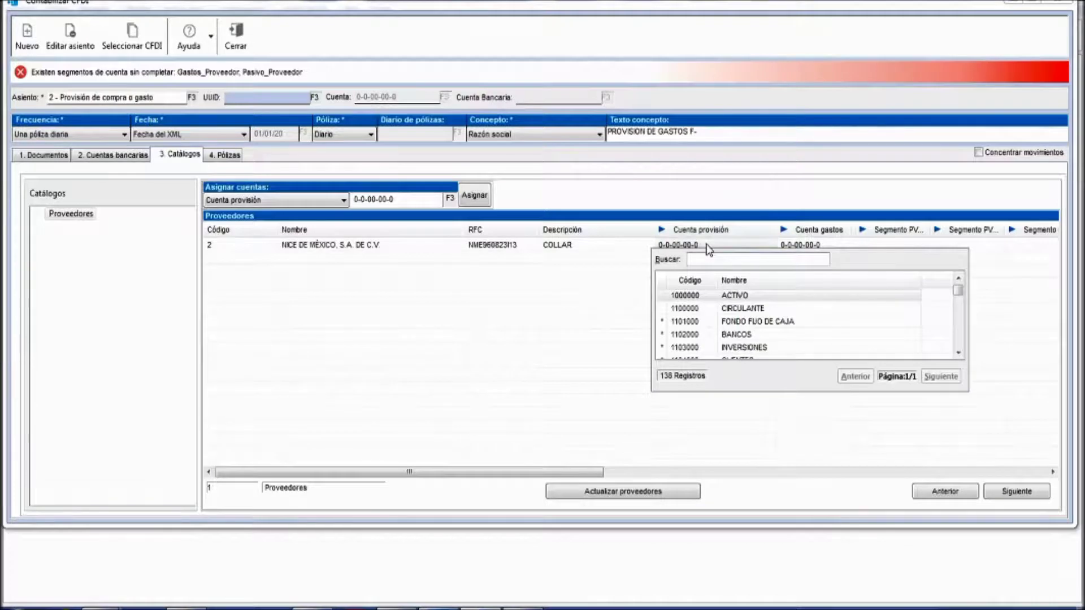
key("Down")
key("Down")
key("Down")
key("Down")
key("Down")
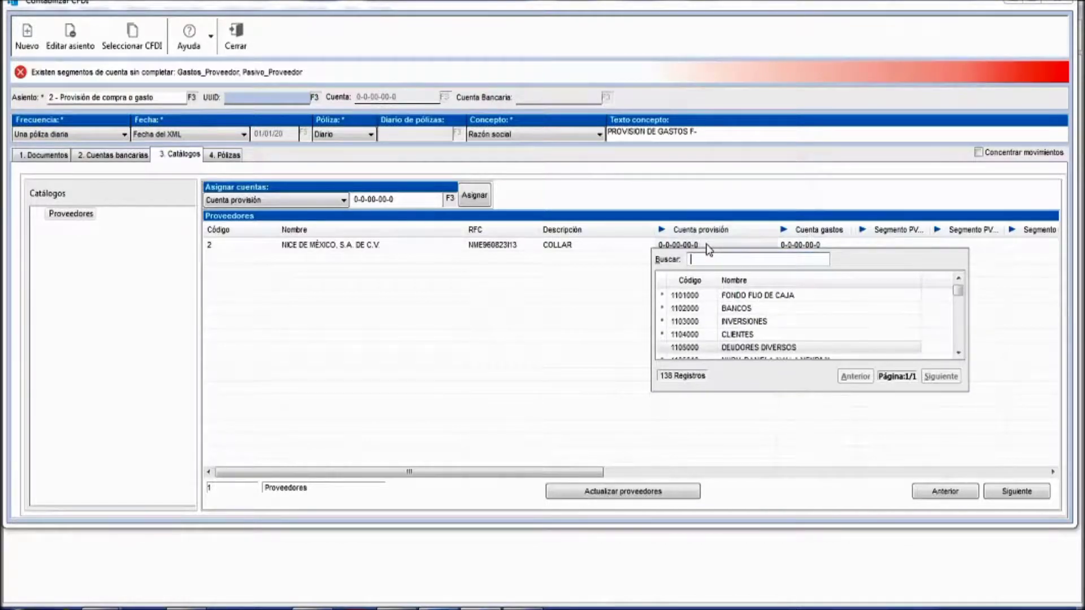
key("Up")
key("Up")
key("Up")
key("Escape")
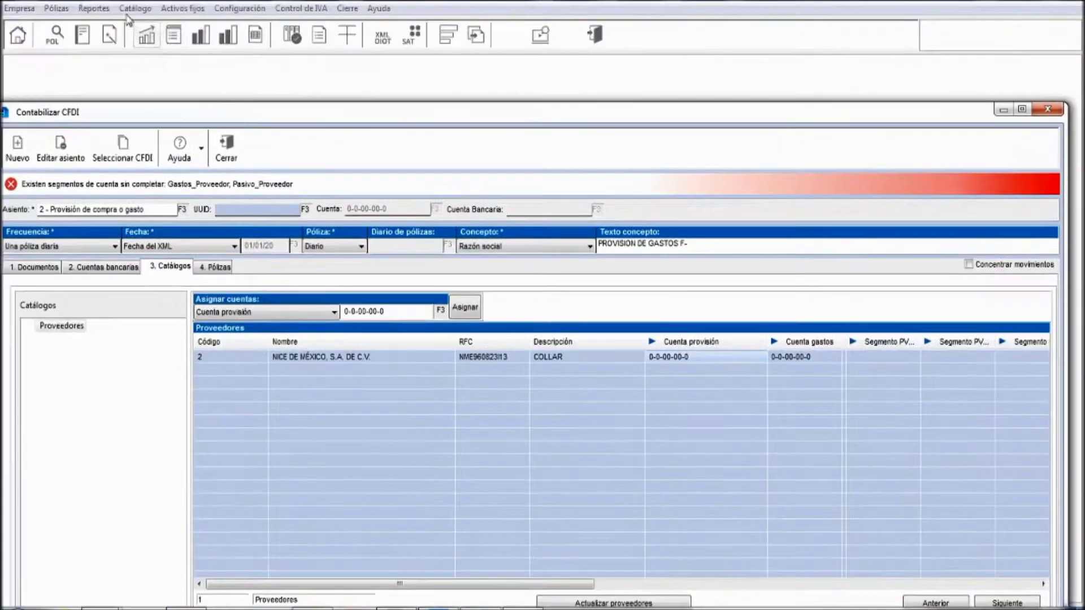
- Open the Catálogo de Cuentas, expand PASIVO and A CORTO PLAZO, and widen the window to show the full account names
left_click(130, 10)
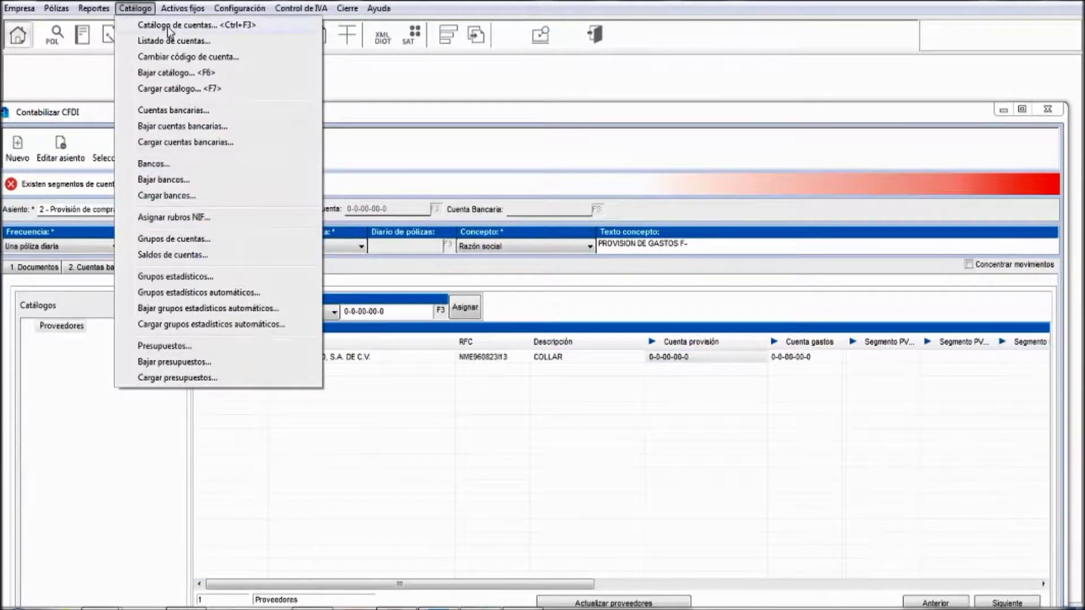
left_click(167, 26)
left_click_drag(388, 126, 305, 79)
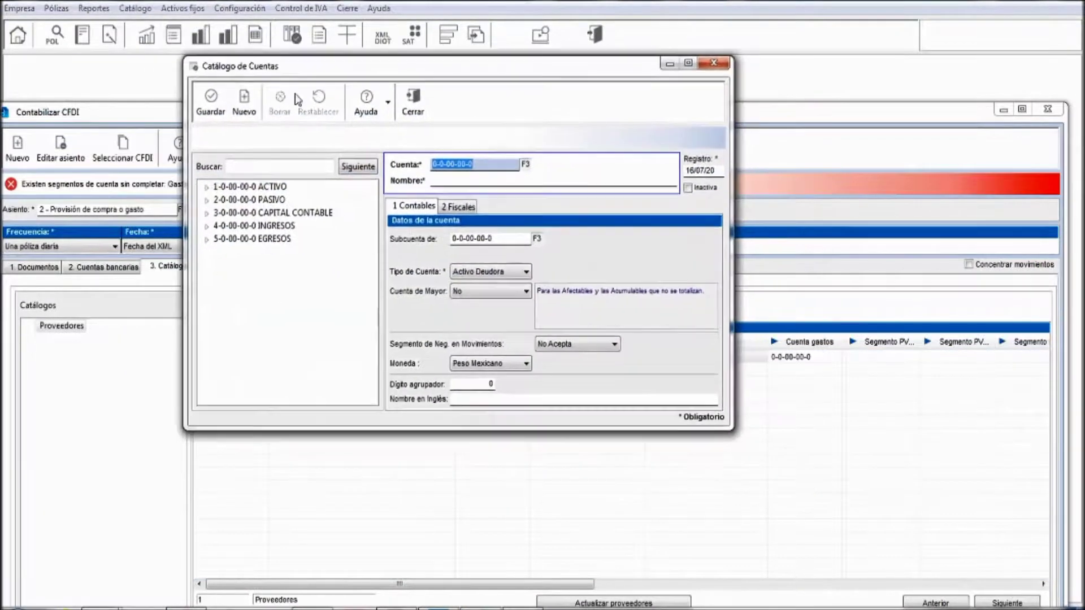
left_click(210, 201)
left_click(249, 213)
left_click(219, 213)
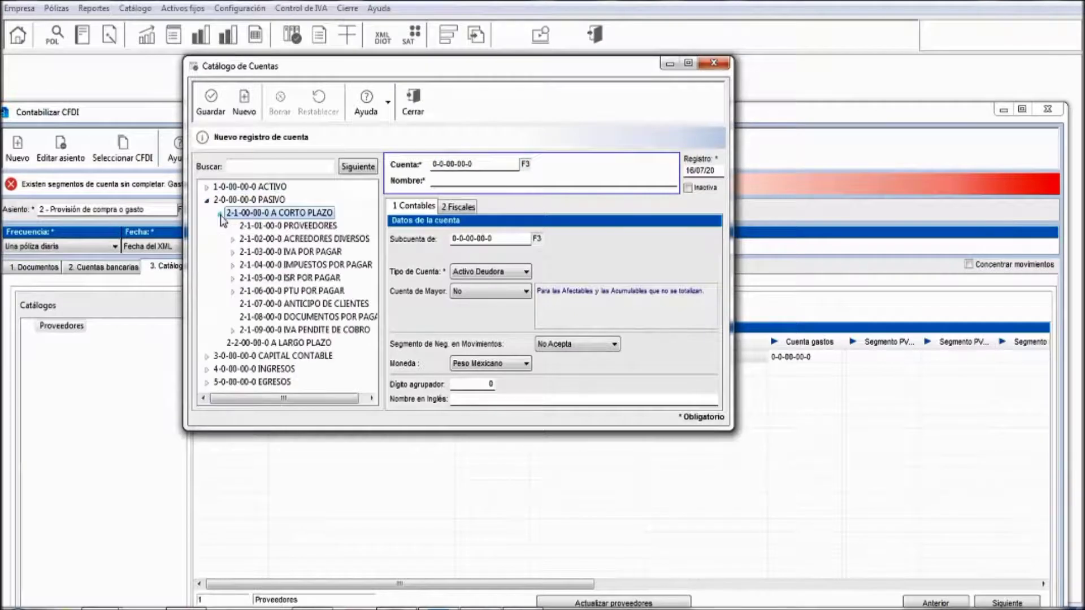
left_click_drag(188, 220, 75, 219)
- Examine the PROVEEDORES and ACREEDORES DIVERSOS accounts under A CORTO PLAZO and the actions offered for PROVEEDORES
left_click(141, 226)
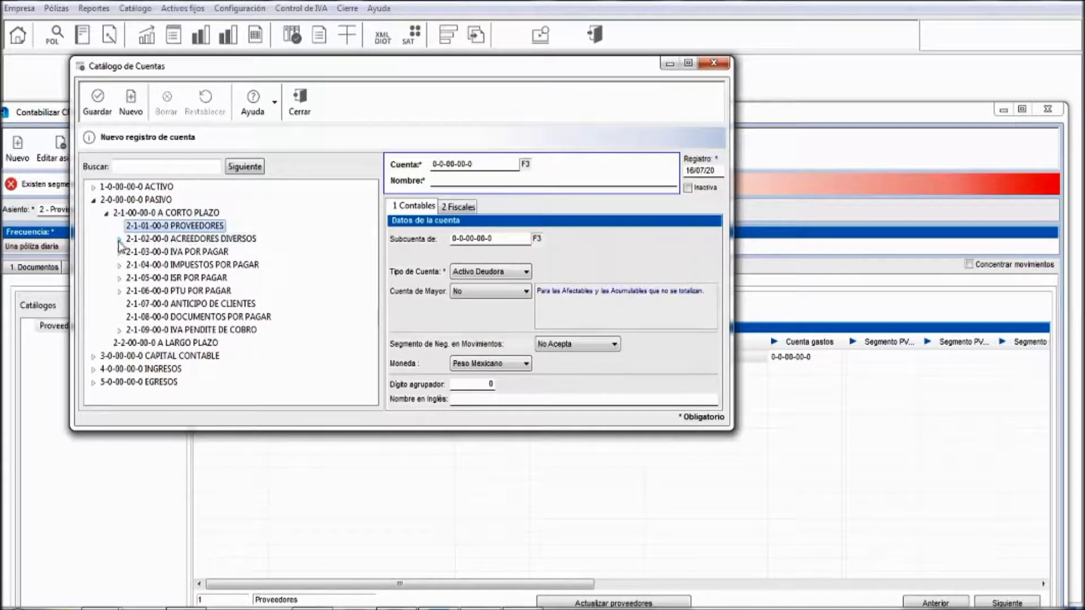
left_click(119, 239)
left_click(119, 240)
left_click(158, 227)
right_click(138, 226)
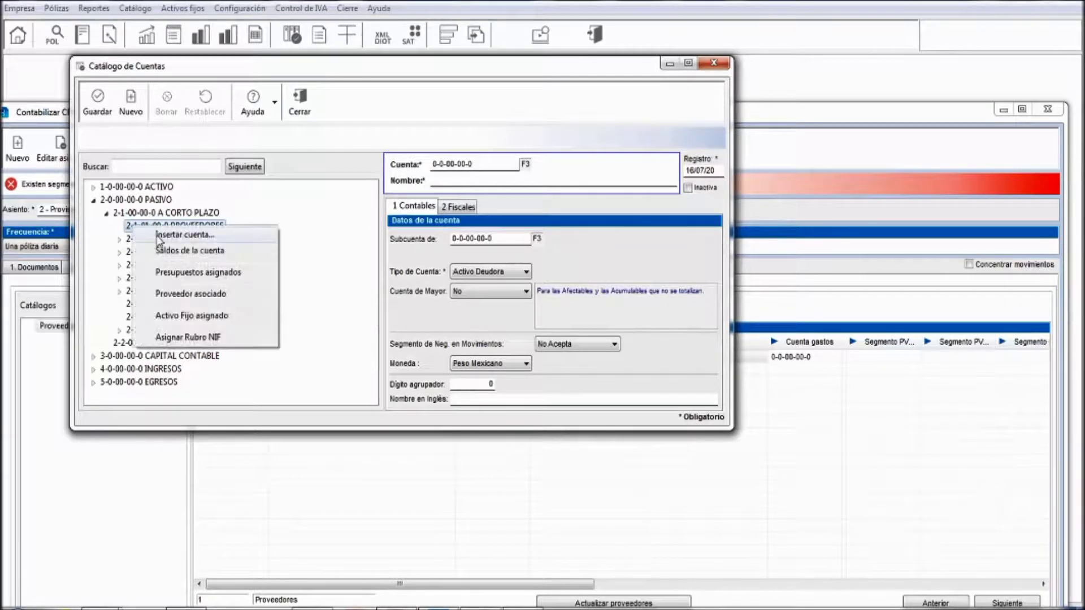
left_click(290, 221)
left_click_drag(487, 68, 606, 80)
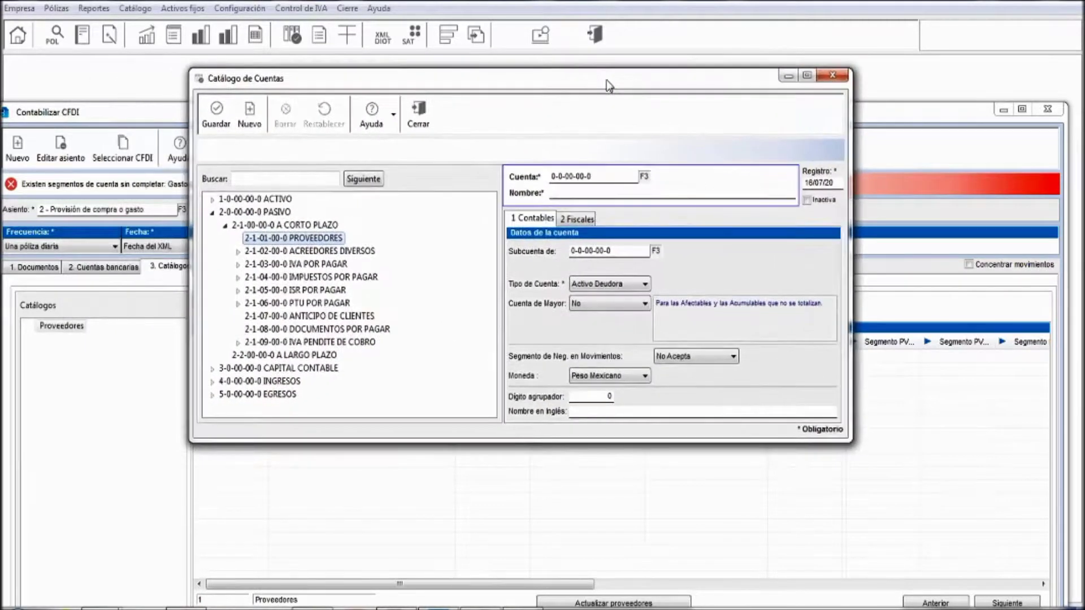
- Try to open the Padrón de clientes/proveedores, then close the Catálogo de Cuentas and reposition the Contabilizar CFDI window
left_click(318, 9)
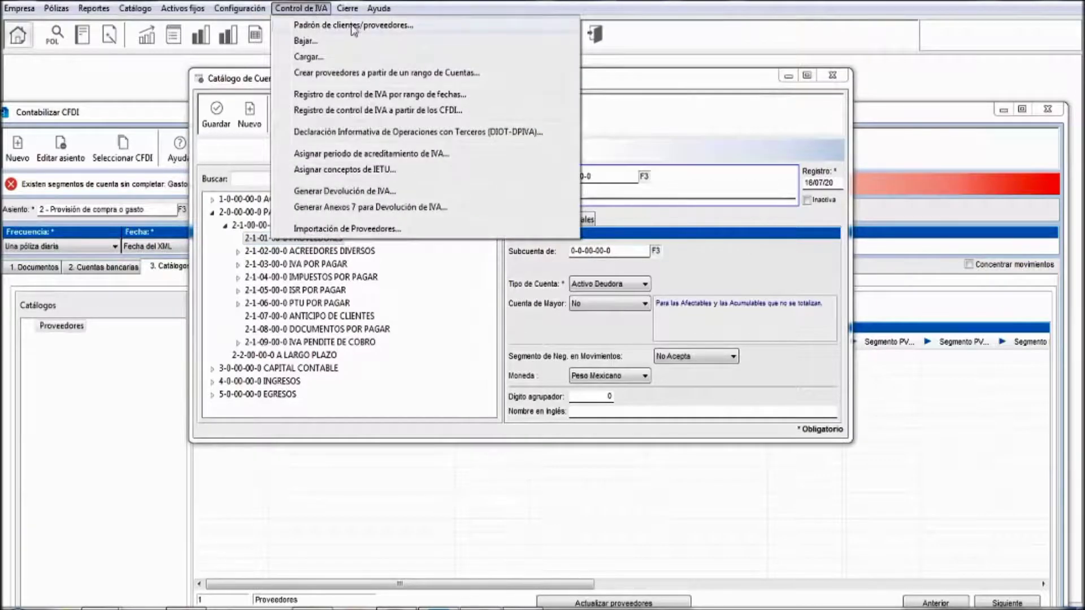
left_click(353, 27)
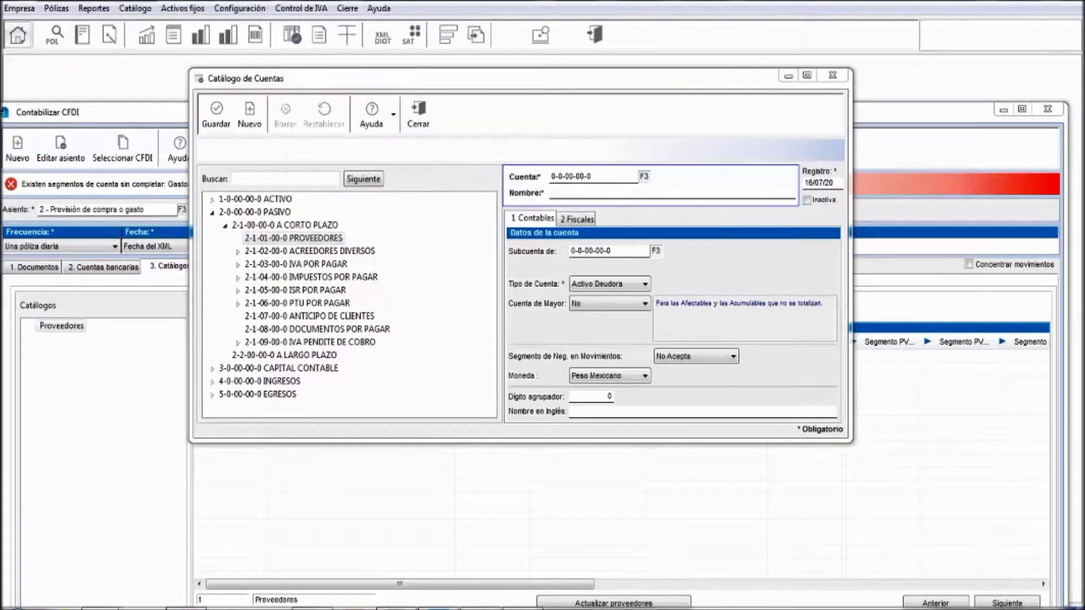
left_click(313, 7)
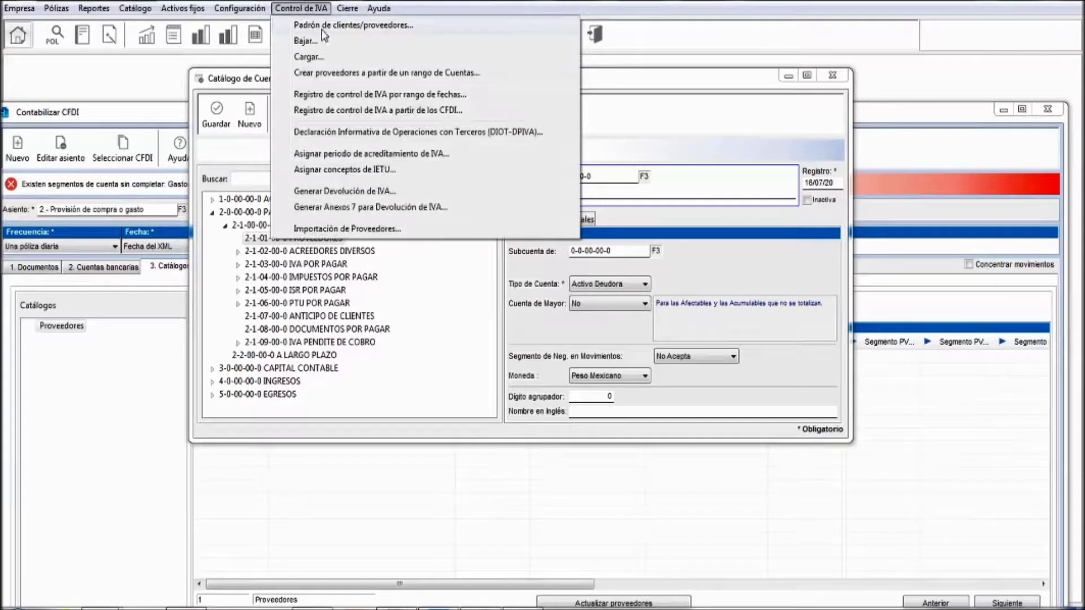
left_click(353, 26)
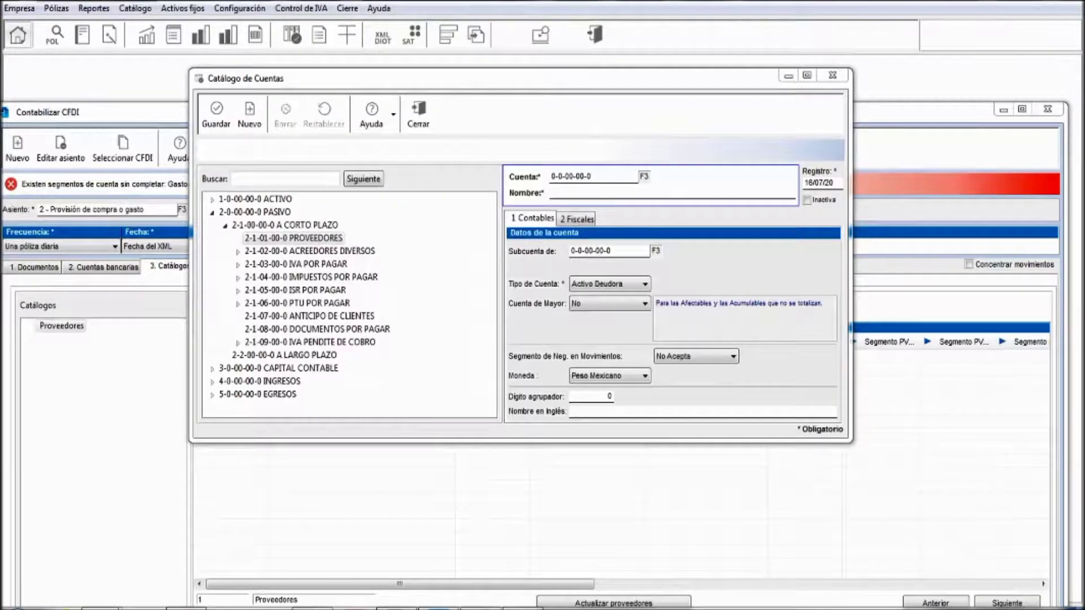
left_click(426, 122)
left_click_drag(385, 114, 398, 61)
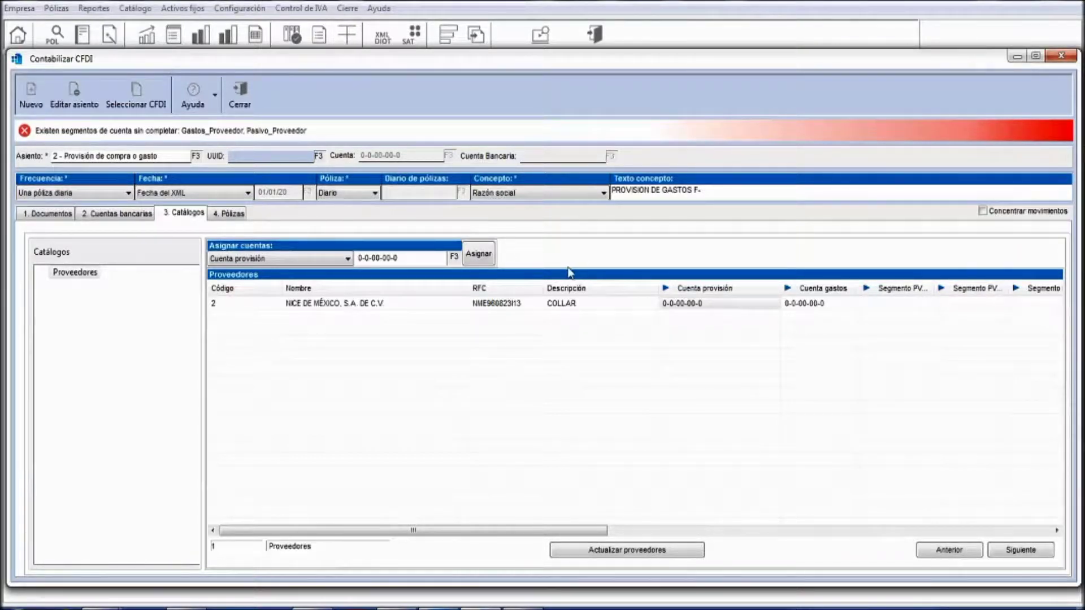
- Choose the PROVEEDORES account 2-1-01-00-0 as the Cuenta provisión to assign to the NICE DE MÉXICO supplier
left_click(718, 308)
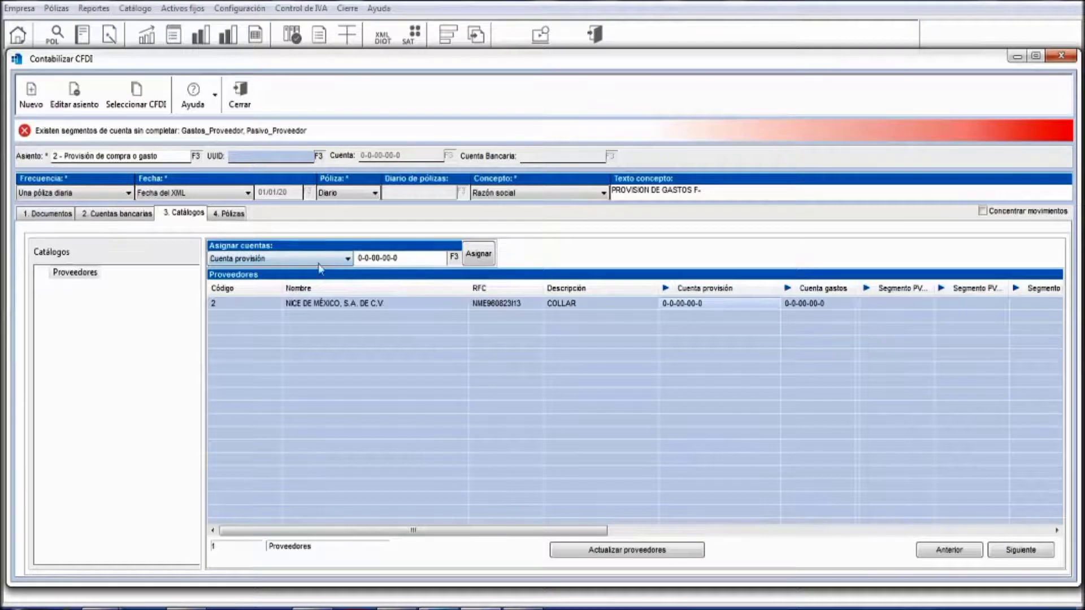
left_click(454, 258)
type("PA")
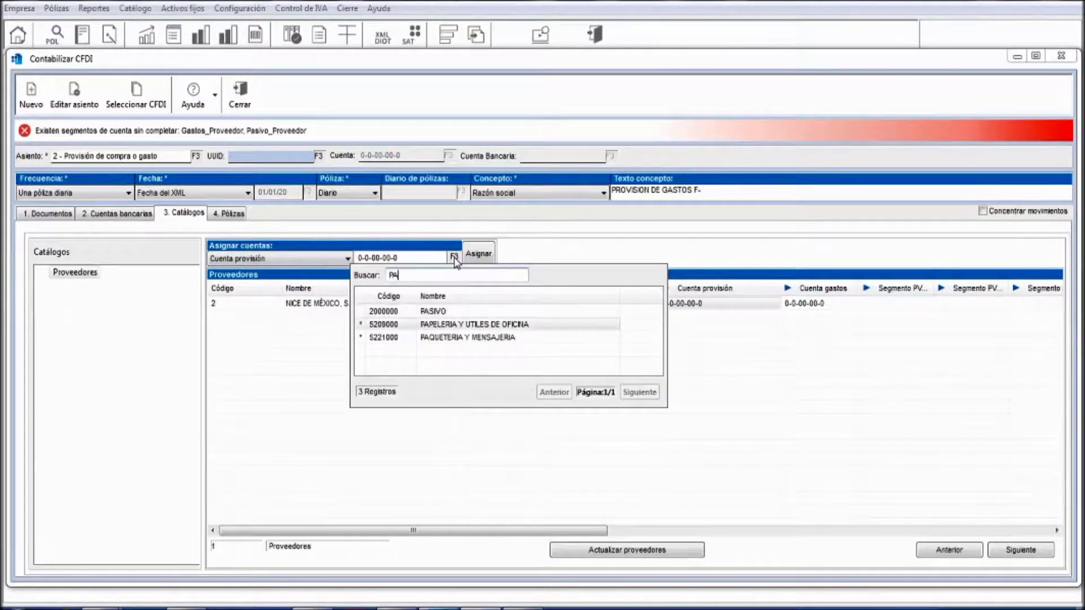
key("BackSpace")
type("RO")
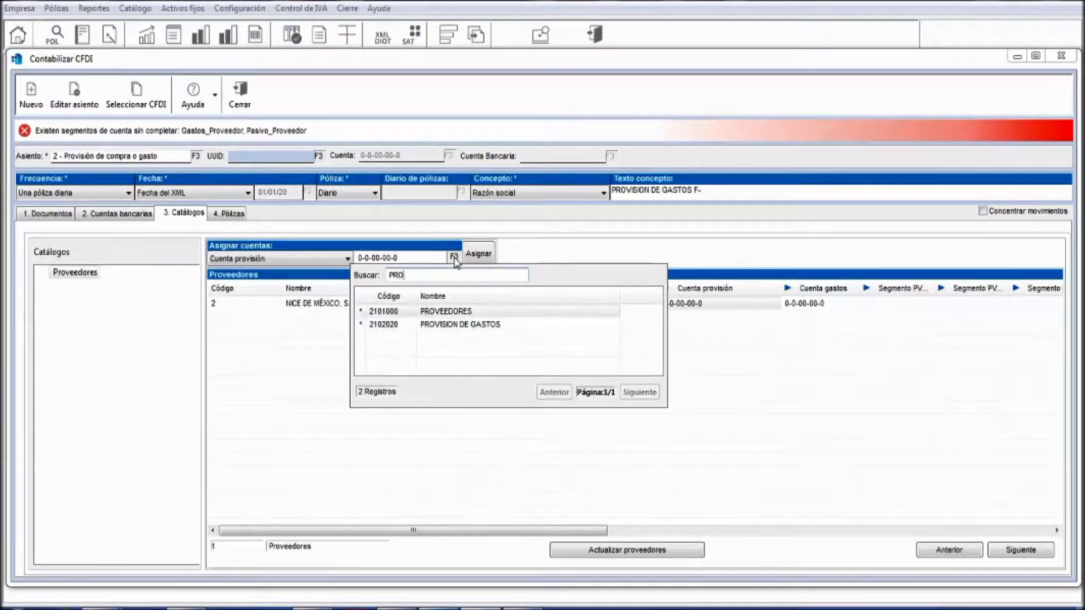
key("Return")
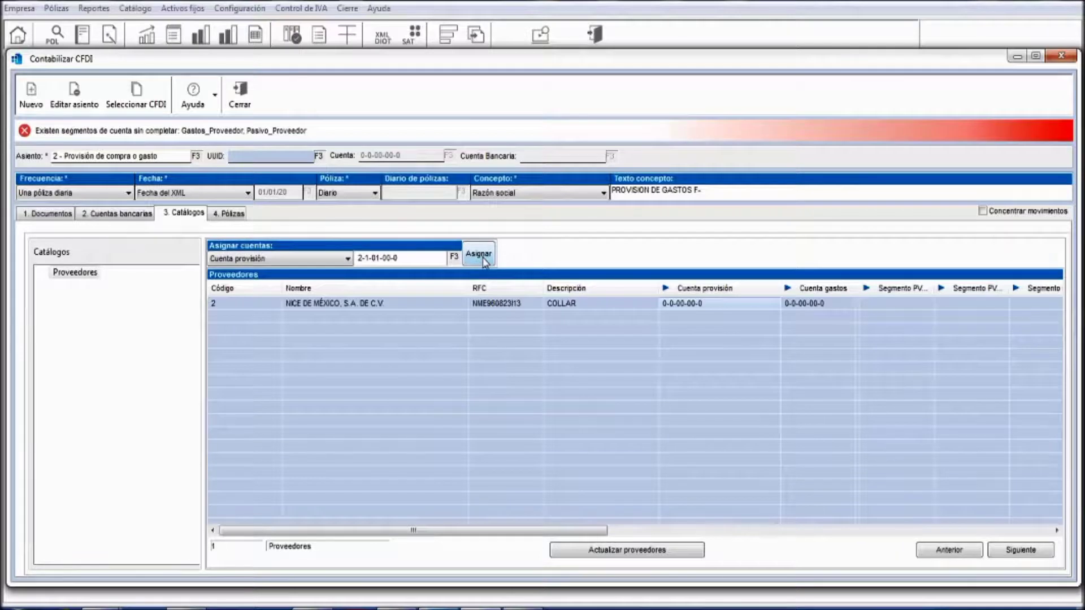
- Assign the Cuenta provisión, agreeing to create an accounting account for each listed RFC
left_click(479, 255)
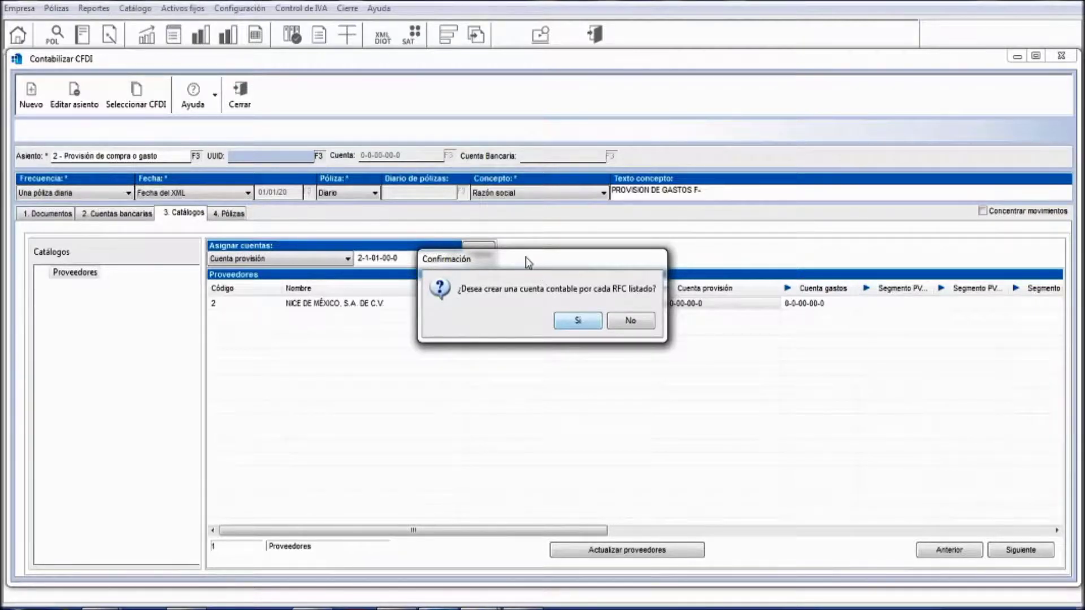
left_click_drag(526, 257, 520, 281)
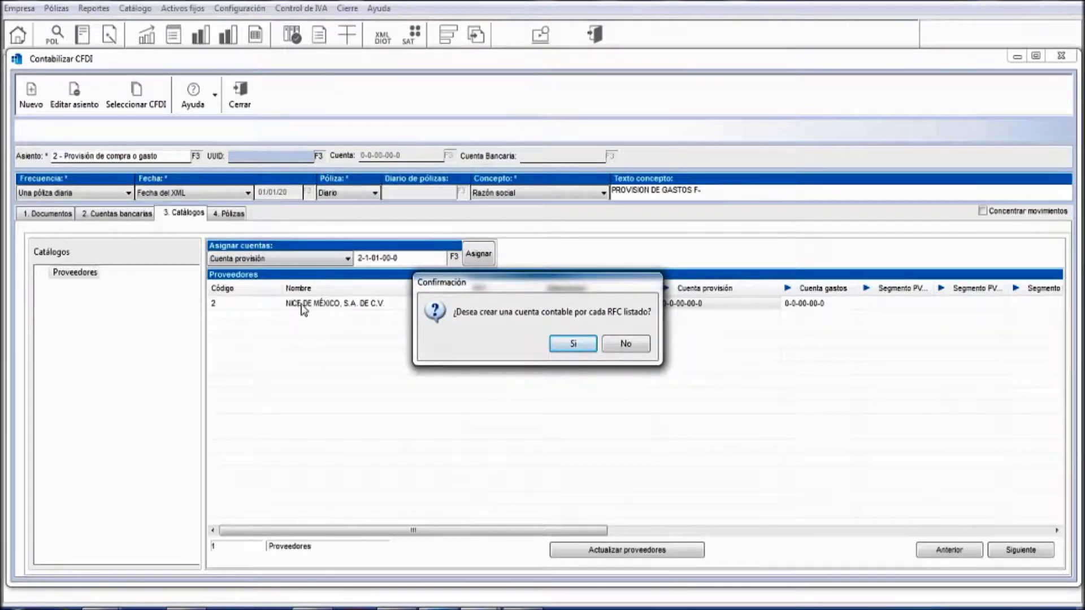
left_click_drag(491, 289, 461, 339)
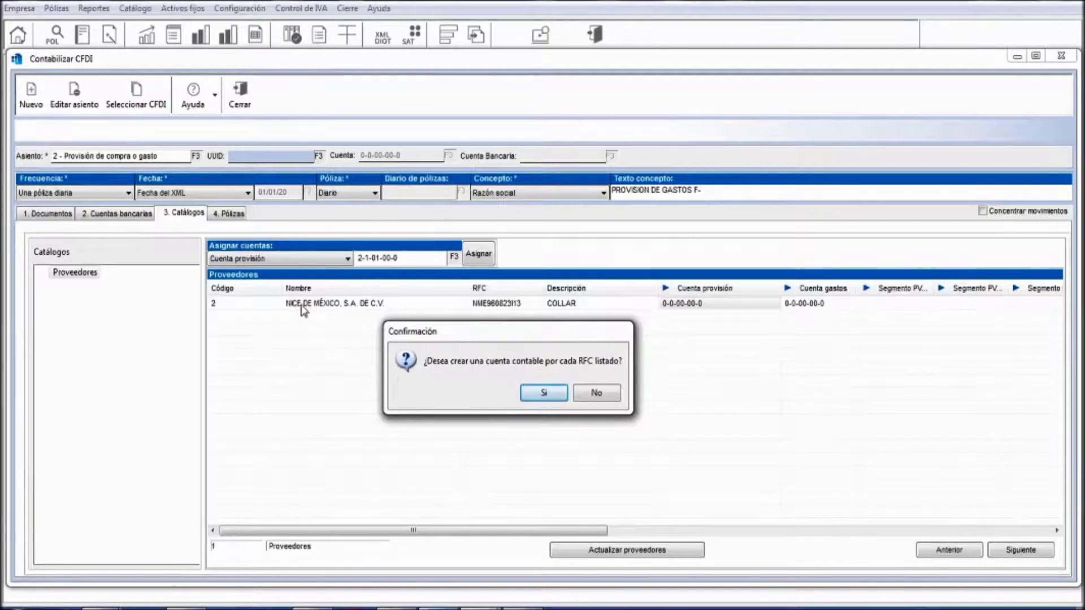
left_click_drag(482, 340, 600, 189)
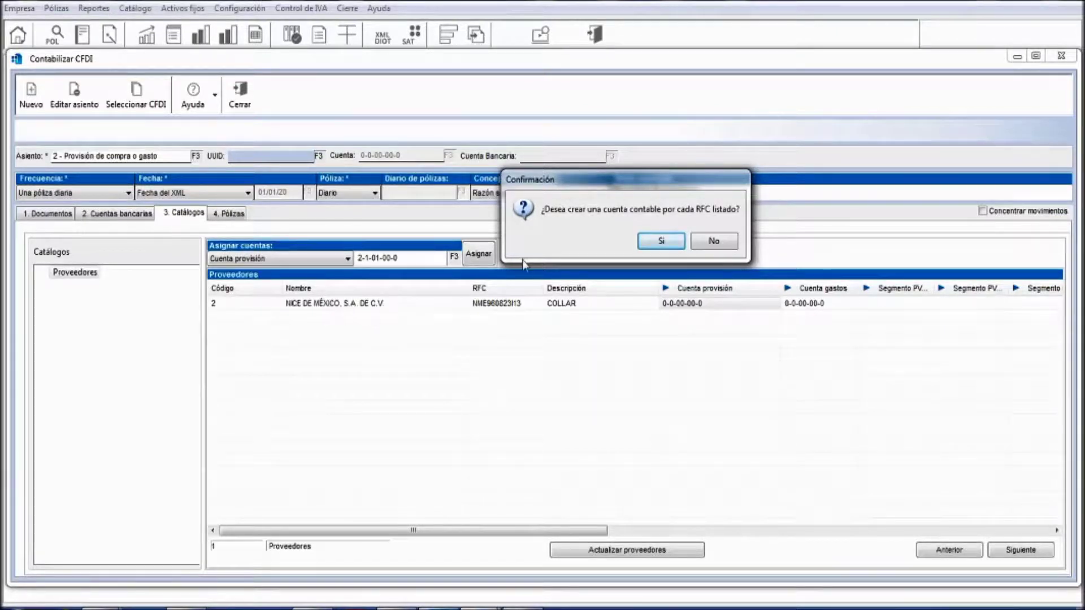
left_click(664, 243)
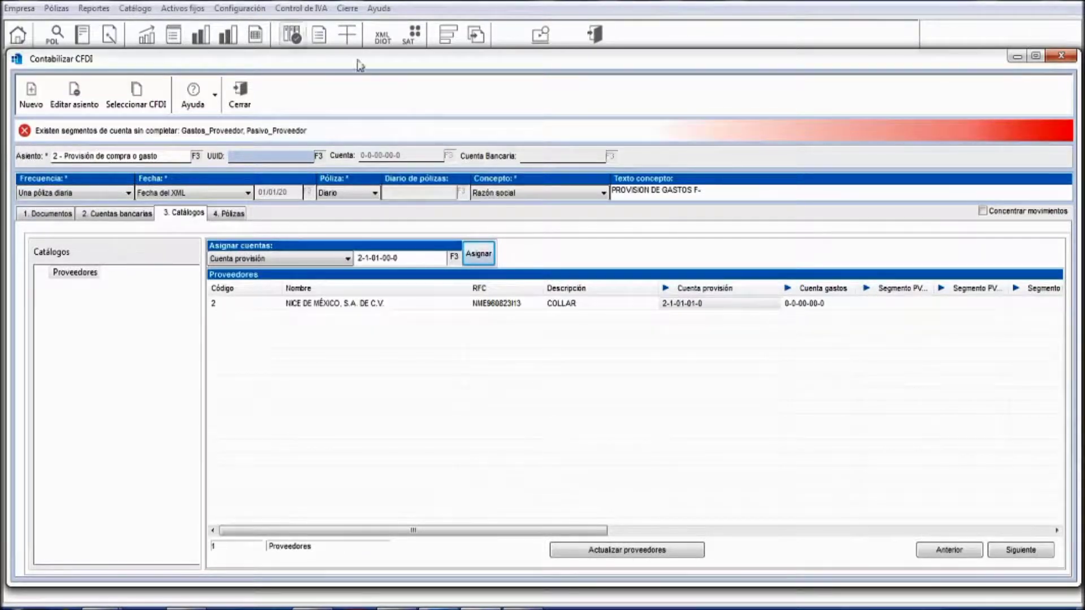
- Search the Cuenta gastos account list for an inventory account for the NICE DE MÉXICO supplier, then leave the list without choosing one
left_click(812, 310)
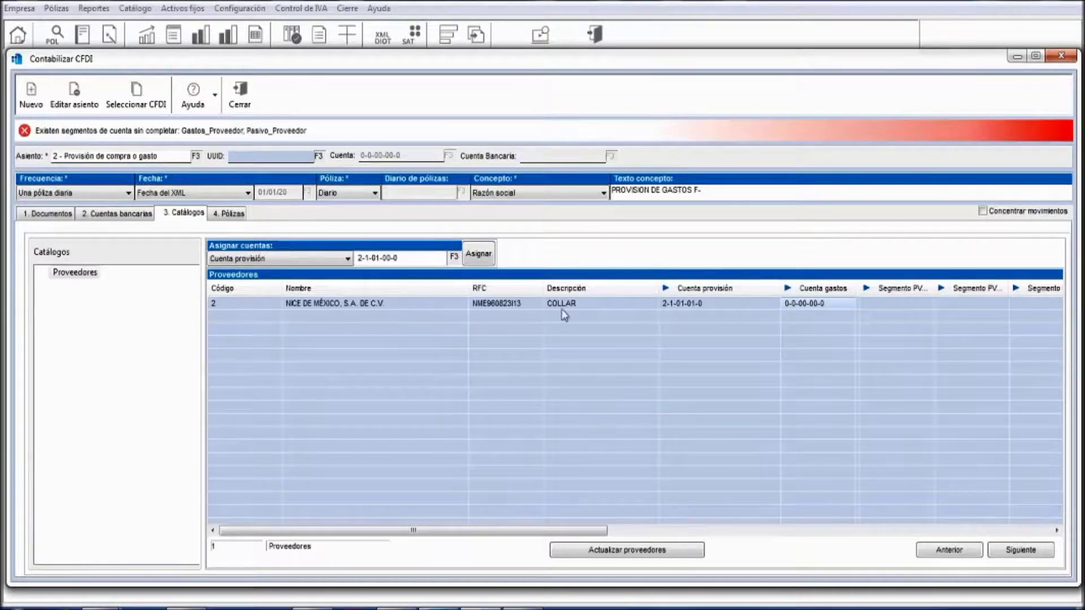
left_click(805, 304)
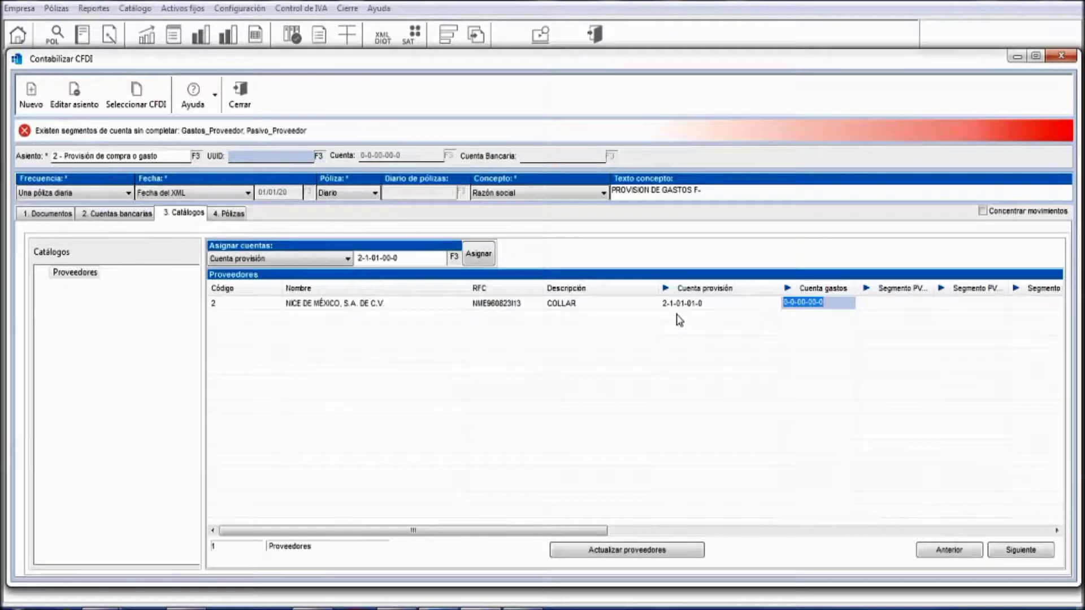
key("F3")
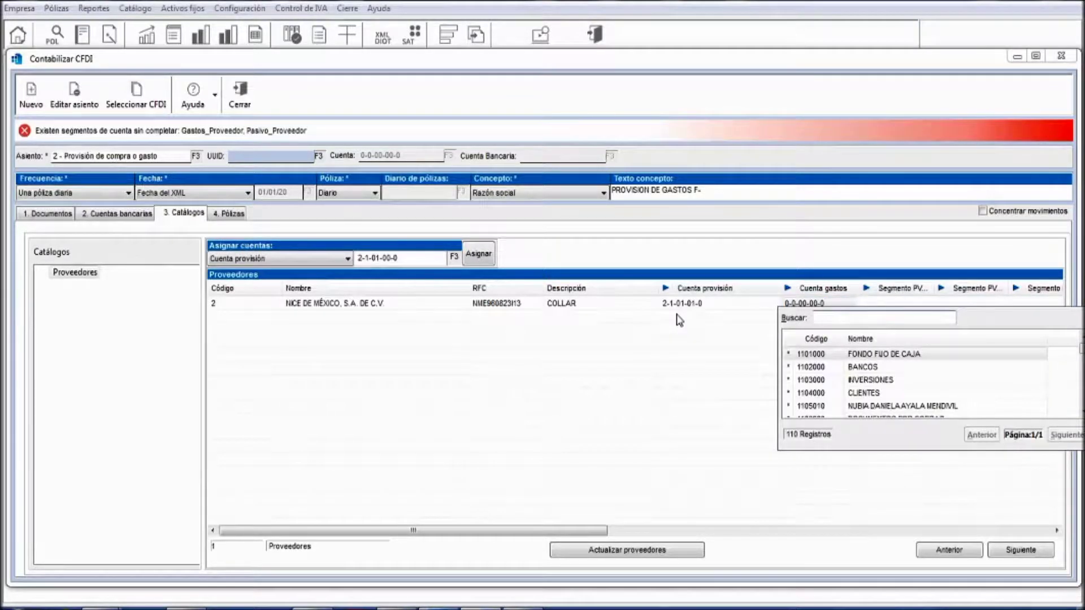
type("INVE")
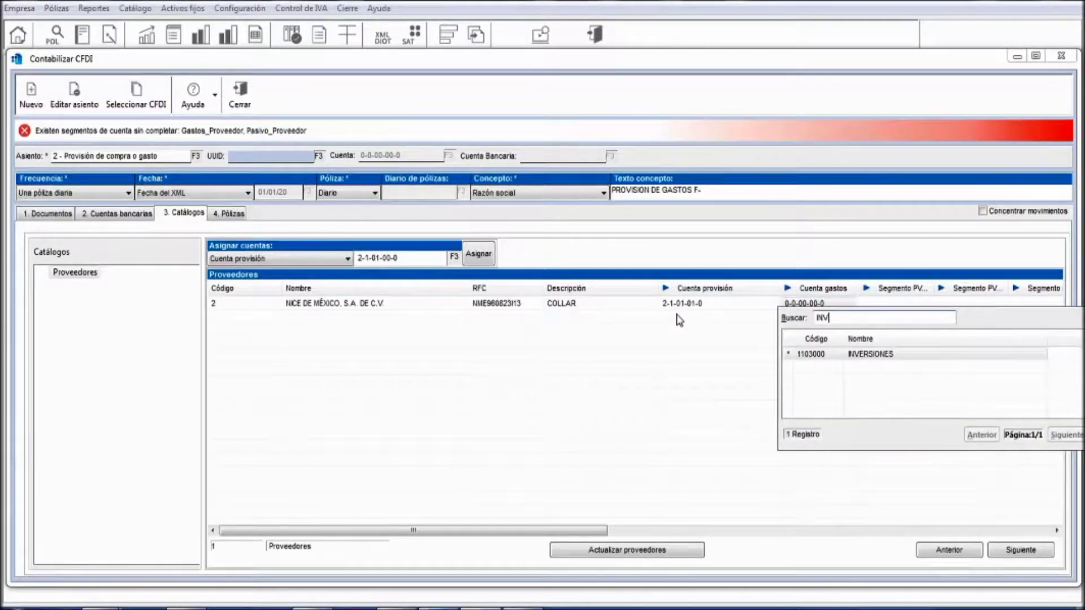
key("BackSpace")
type("VEN")
key("BackSpace")
key("BackSpace")
key("BackSpace")
key("BackSpace")
key("BackSpace")
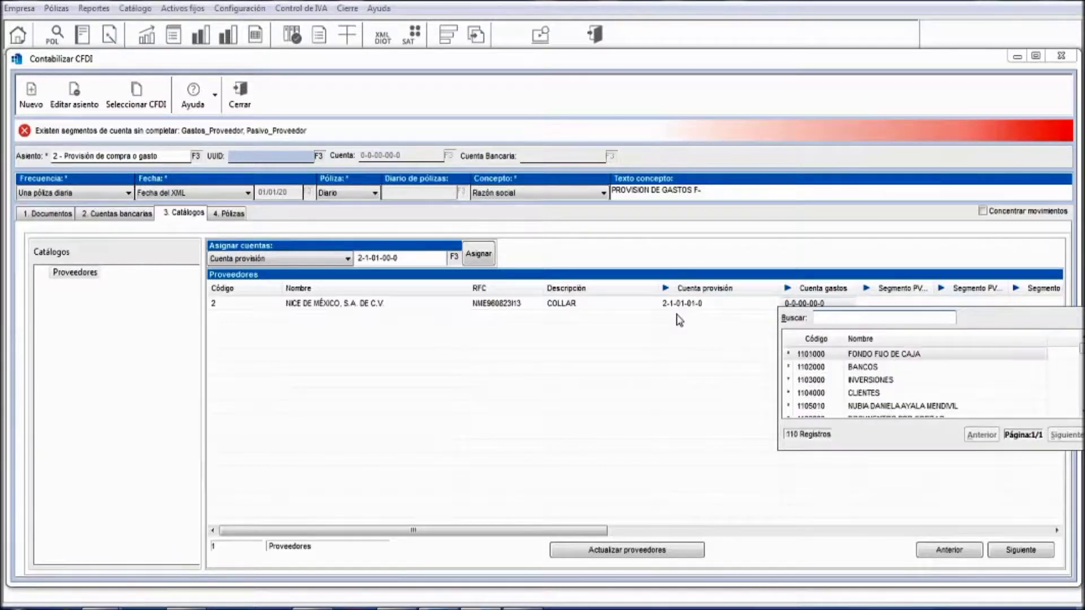
left_click(814, 305)
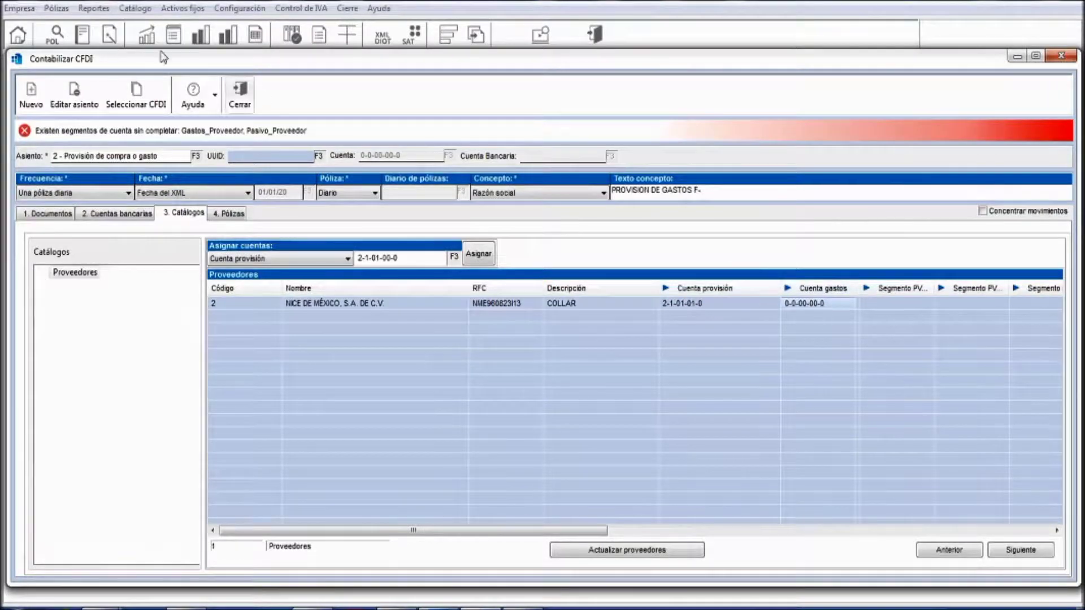
- Open the Catálogo de Cuentas and check the subaccounts under EGRESOS
left_click(137, 8)
left_click(155, 29)
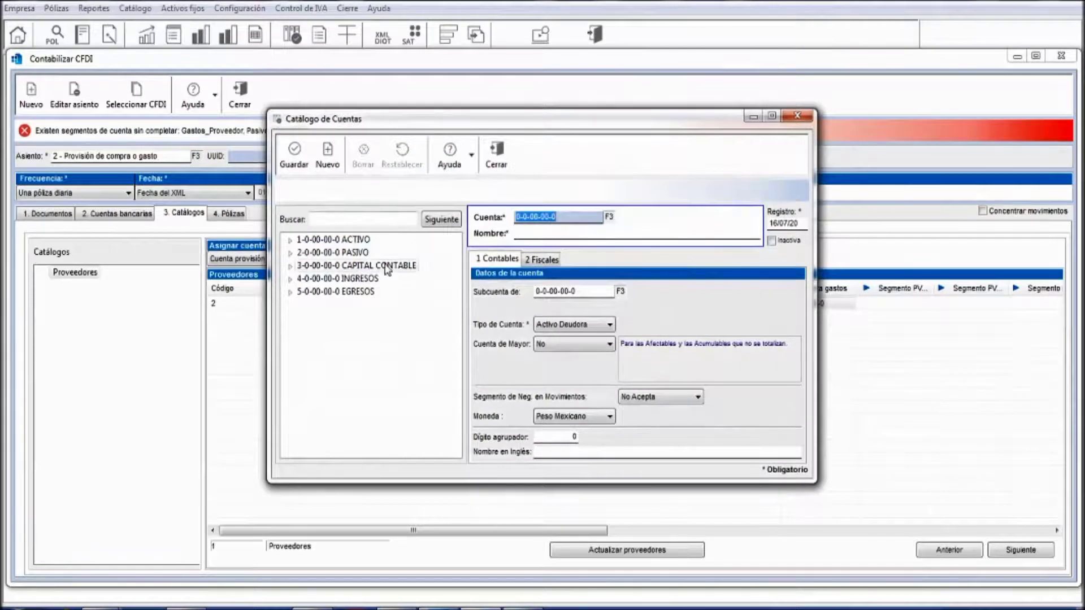
left_click(303, 279)
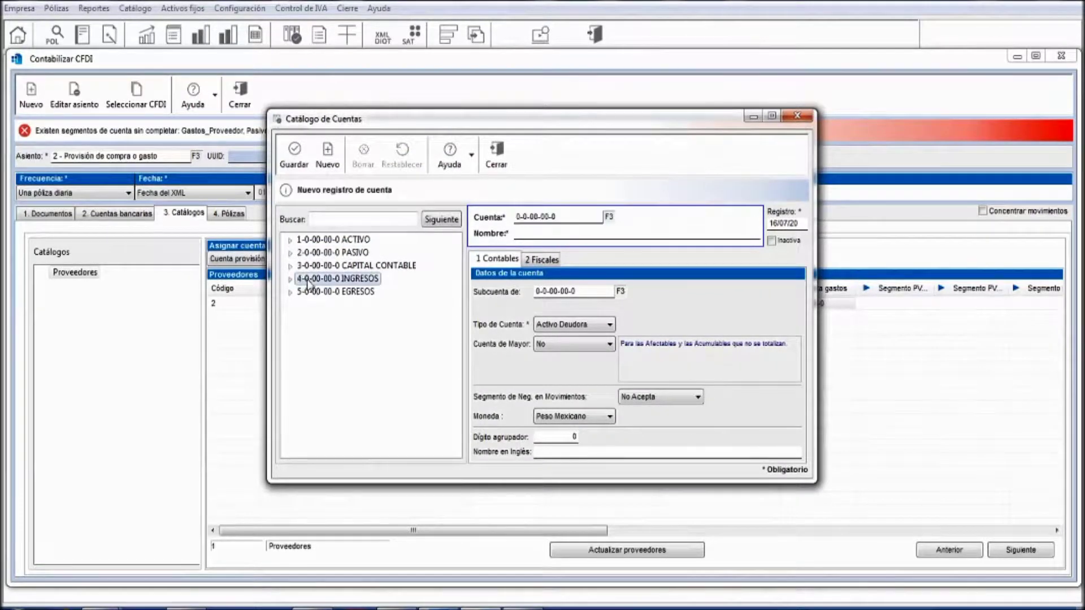
left_click(302, 292)
left_click(289, 292)
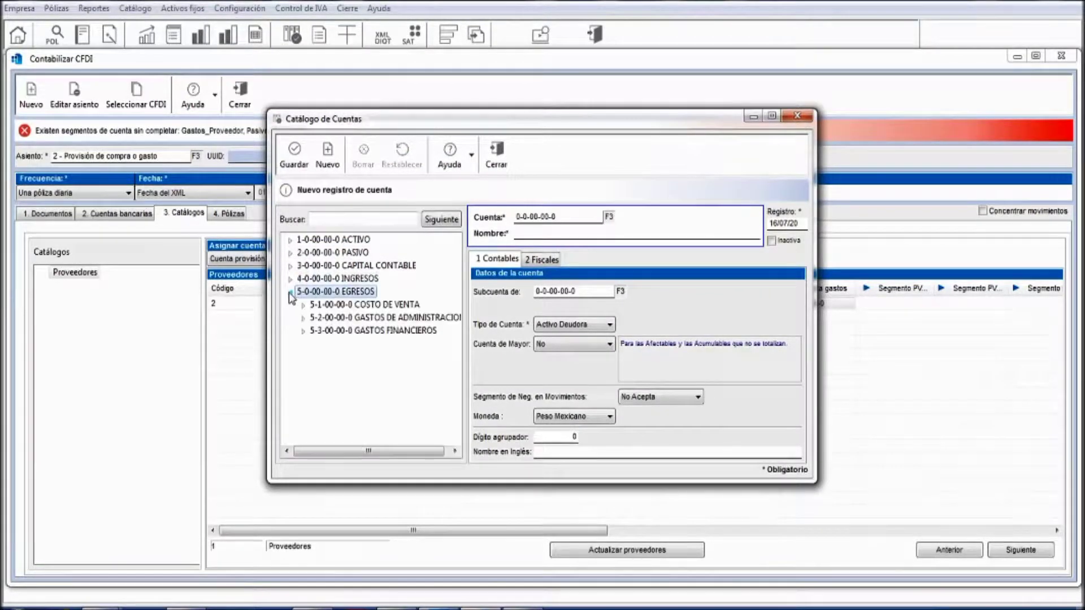
left_click(291, 293)
- Expand ACTIVO, CIRCULANTE and INVENTARIOS in the account tree and widen the window to show the full account names
left_click(291, 240)
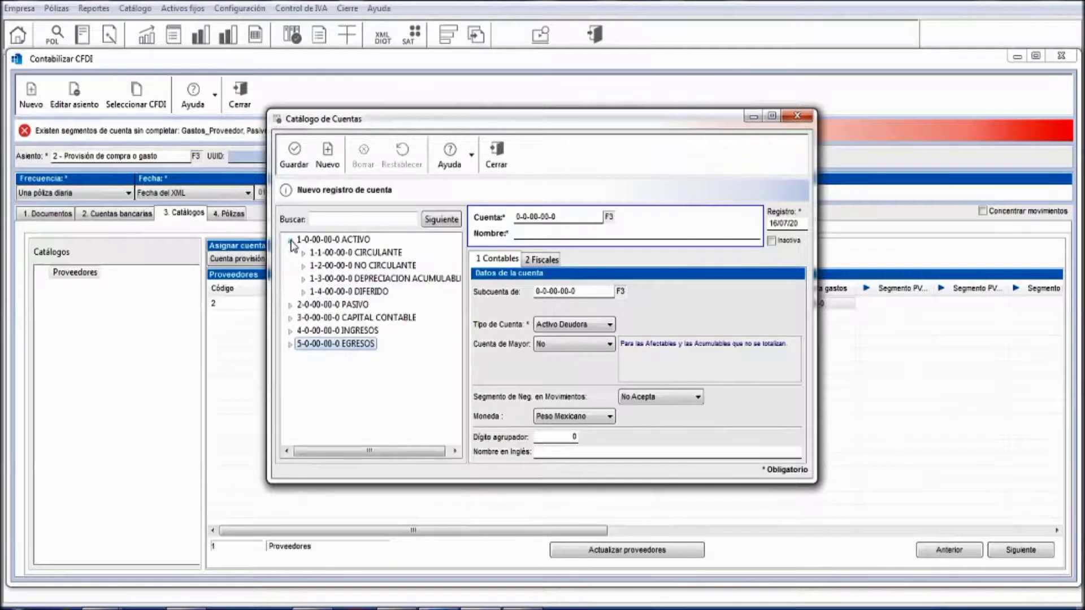
left_click(353, 254)
left_click(303, 253)
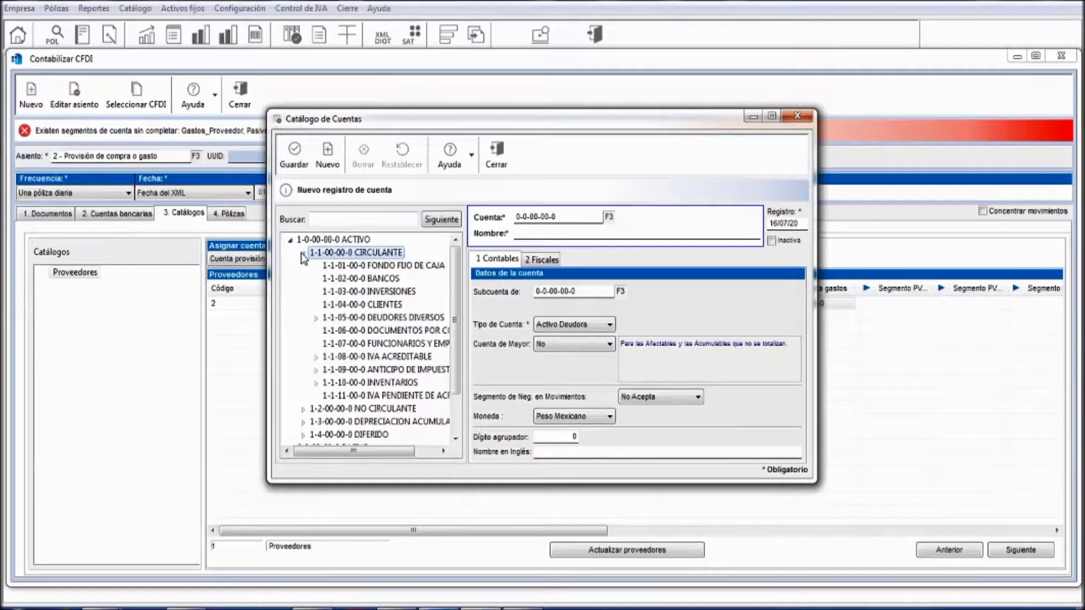
left_click(377, 384)
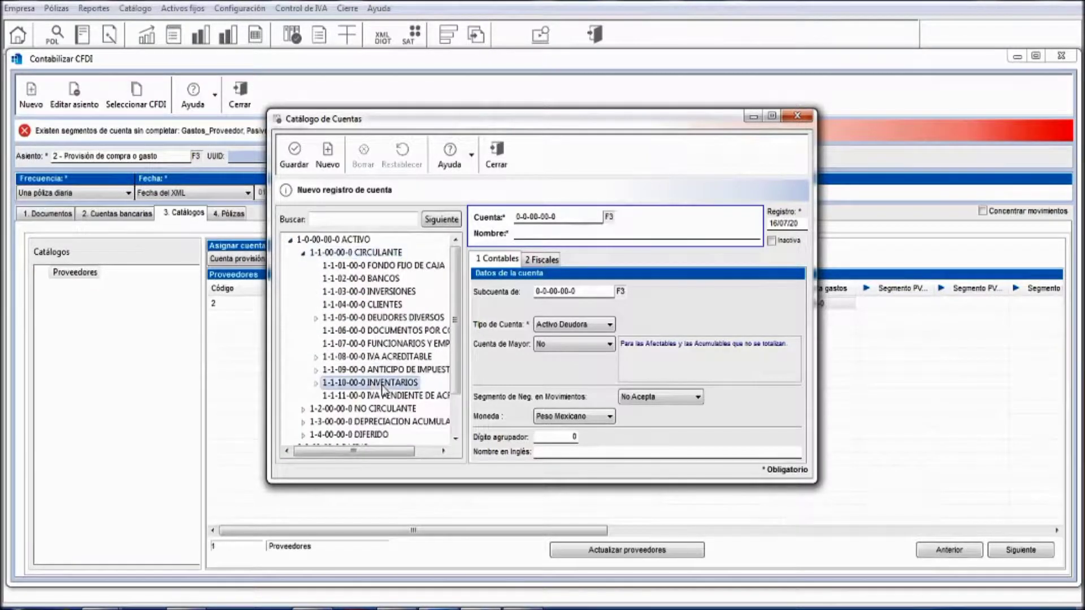
left_click(315, 382)
left_click_drag(268, 373, 174, 368)
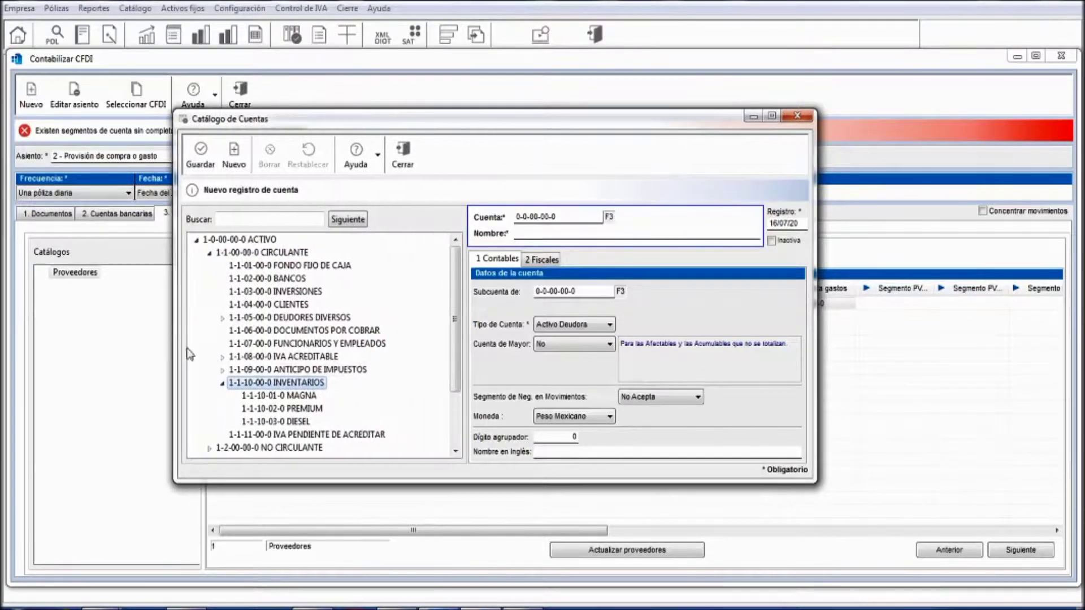
- Delete the DIESEL and PREMIUM subaccounts of INVENTARIOS, confirming each deletion
left_click(308, 422)
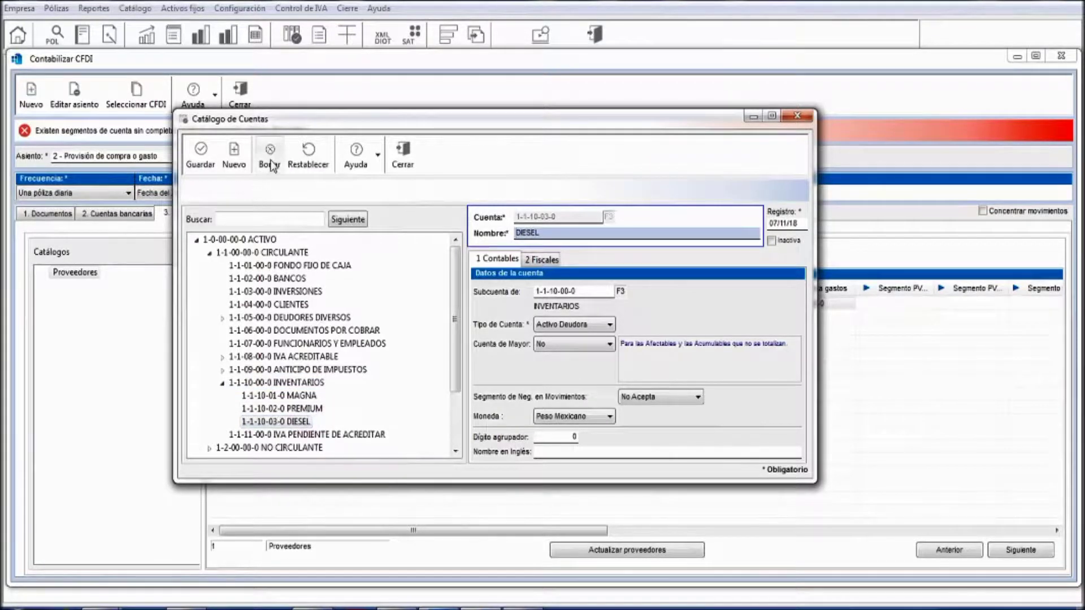
left_click(271, 163)
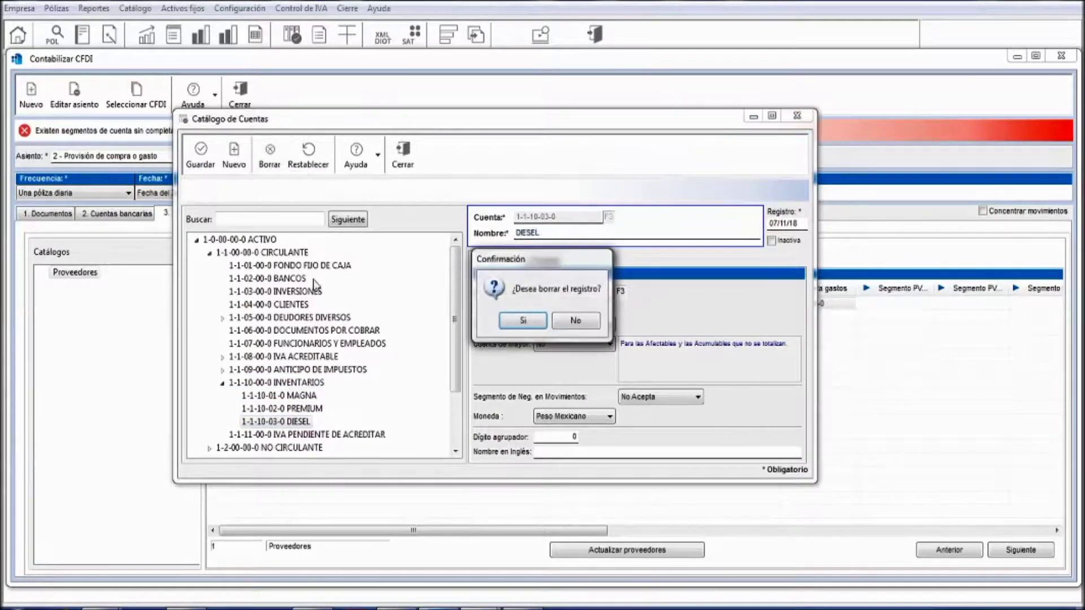
left_click(516, 319)
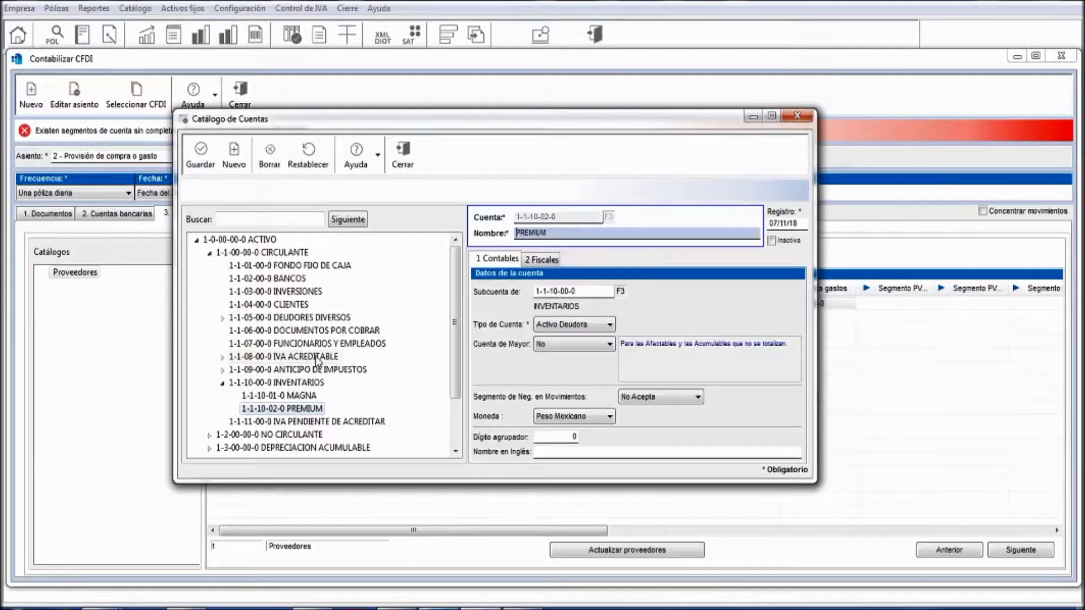
left_click(269, 153)
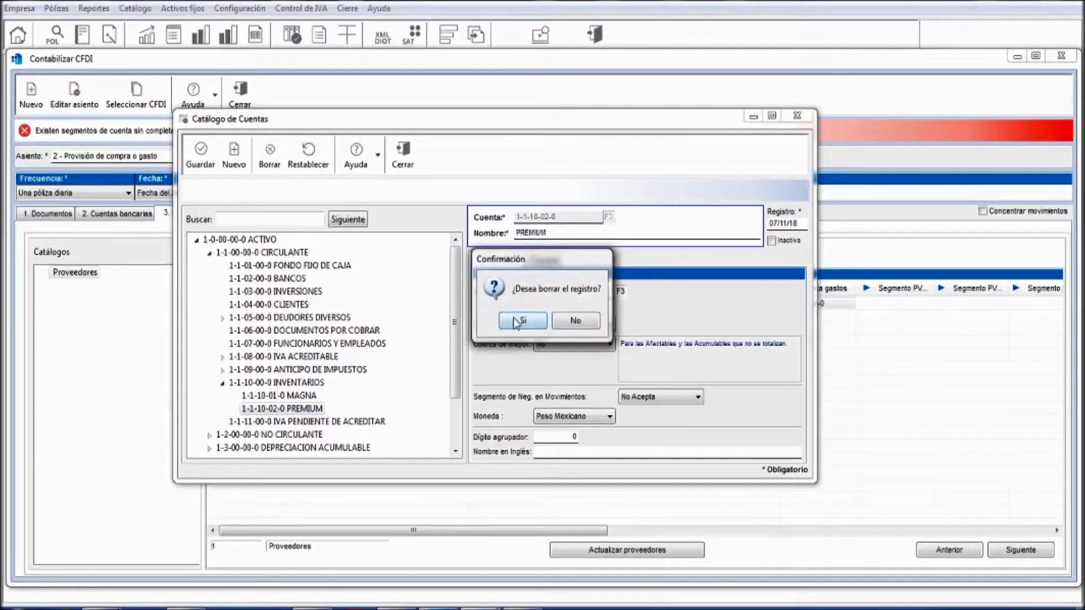
left_click(521, 320)
- Rename the MAGNA subaccount of INVENTARIOS as ARTICULOS DE JOYERIA, save it and close the Catálogo de Cuentas
left_click(604, 234)
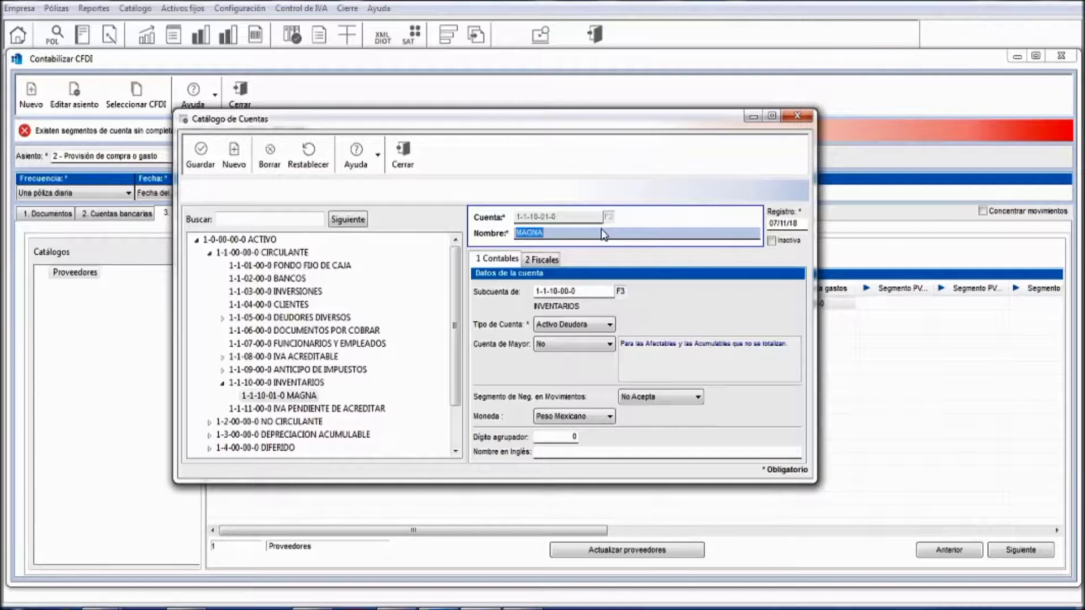
type("ARTICULOS DE JOYERIA")
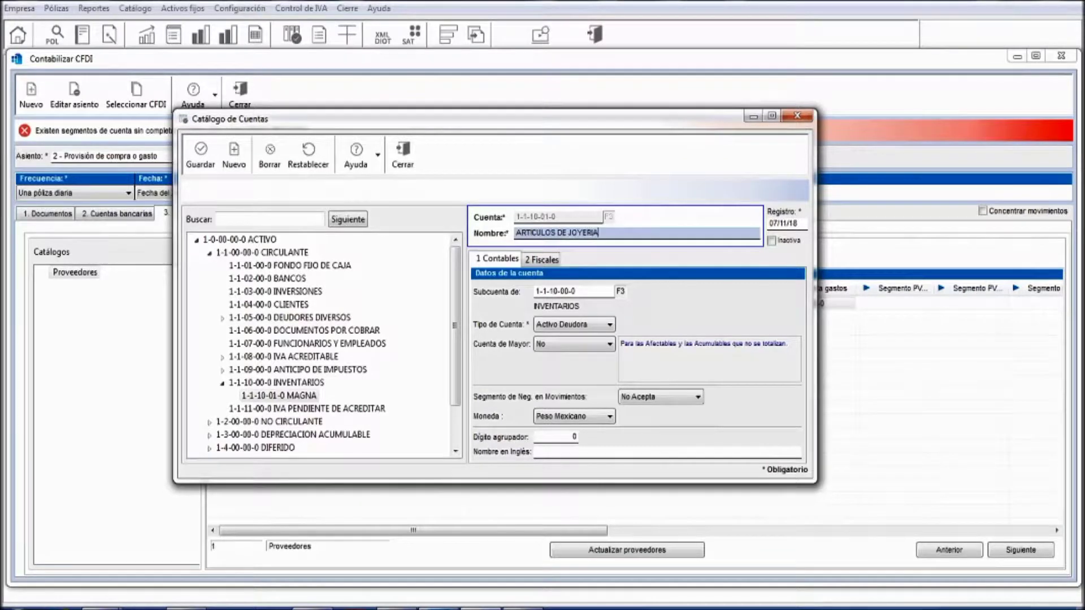
left_click(555, 264)
key("ctrl+Tab")
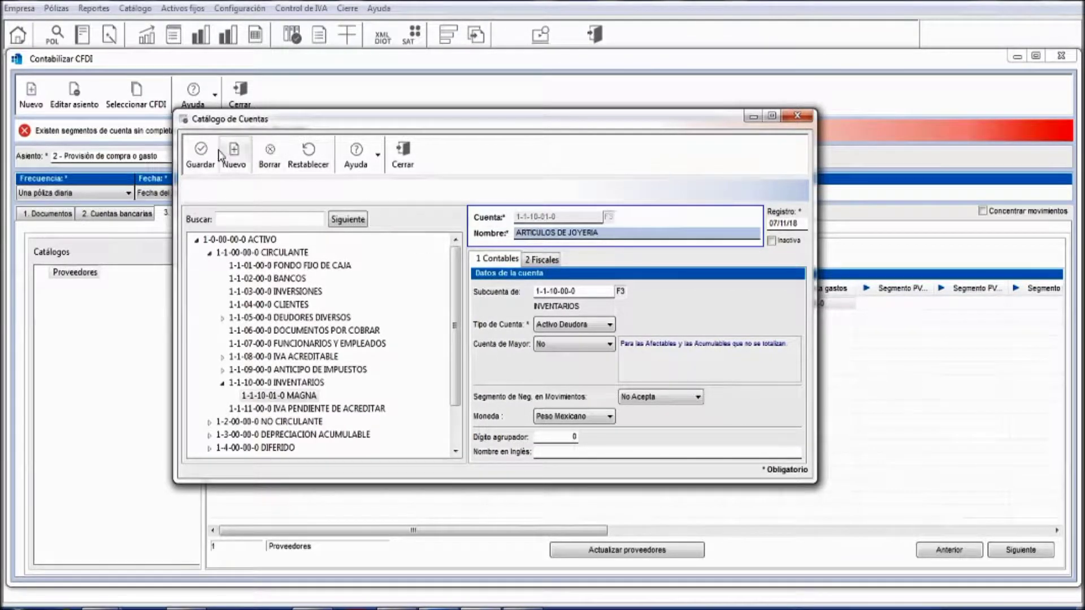
left_click(202, 158)
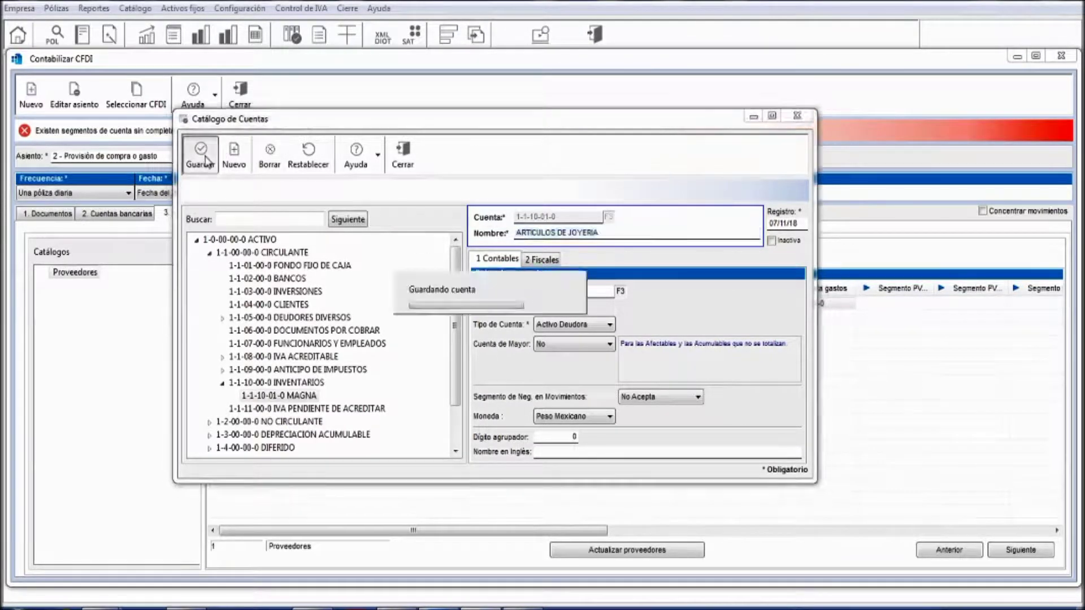
left_click(399, 159)
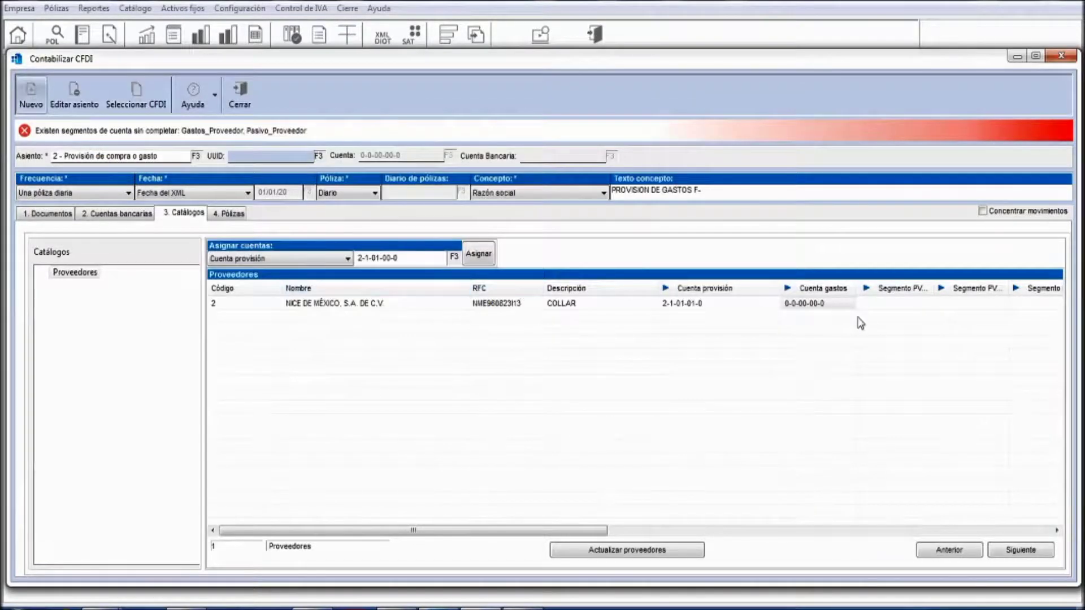
- Search for ART in the NICE DE MÉXICO supplier's Cuenta gastos and assign the ARTICULOS DE JOYERIA account
left_click(825, 303)
left_click(826, 304)
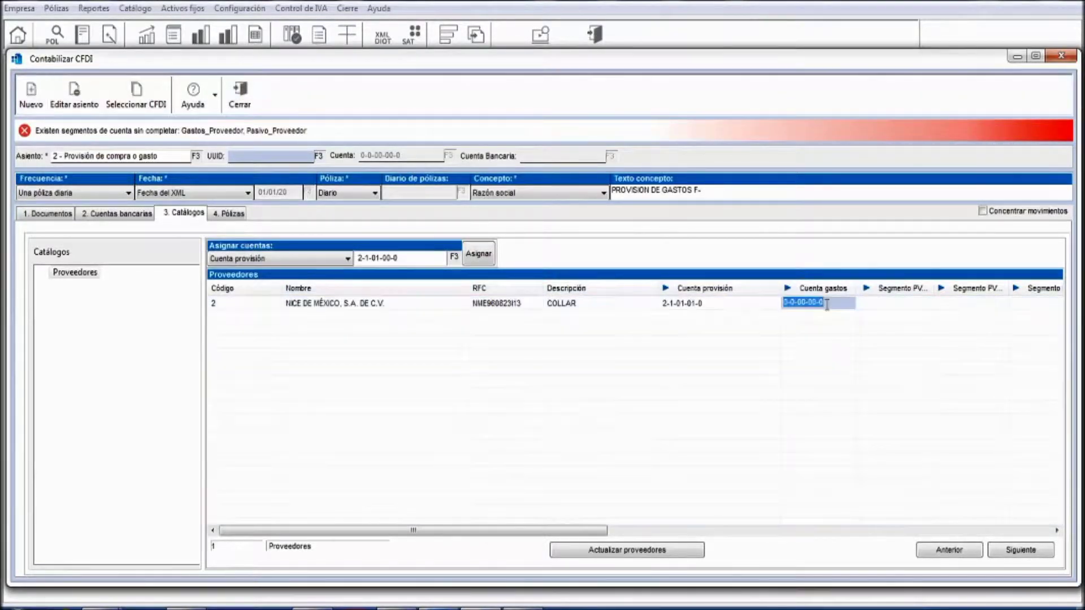
left_click(826, 304)
type("ART")
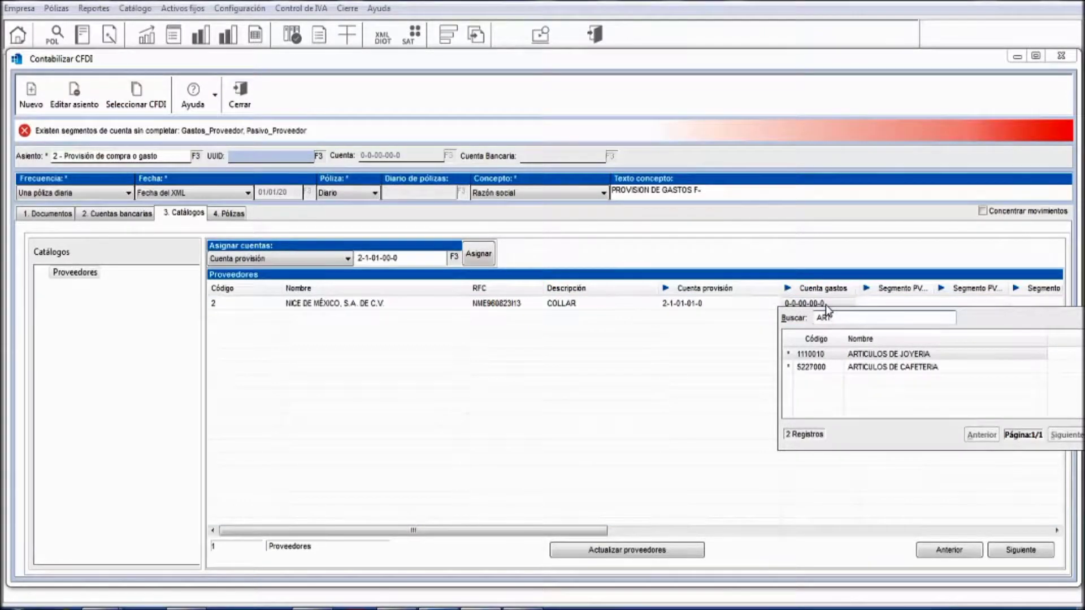
key("Down")
key("Up")
key("Return")
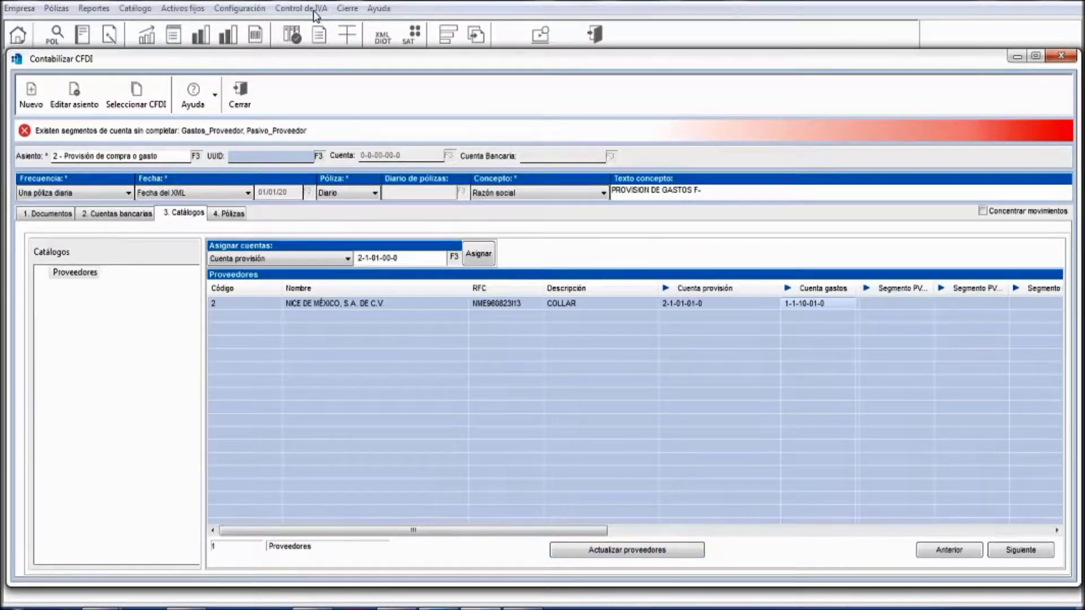
- Update the suppliers so the assigned provision and expense accounts are stored for NICE DE MÉXICO
left_click(315, 12)
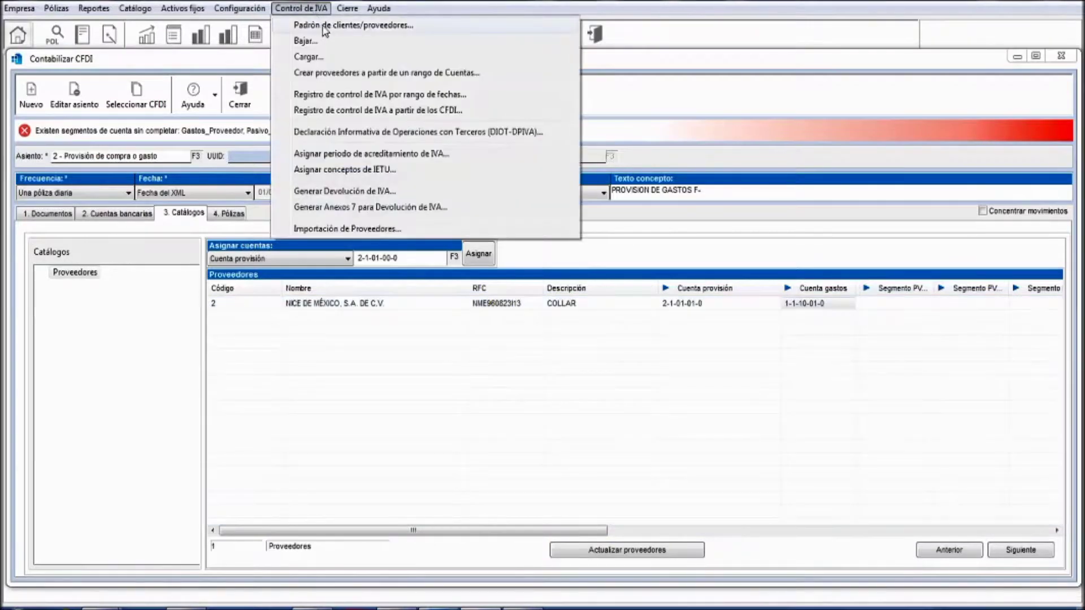
key("Escape")
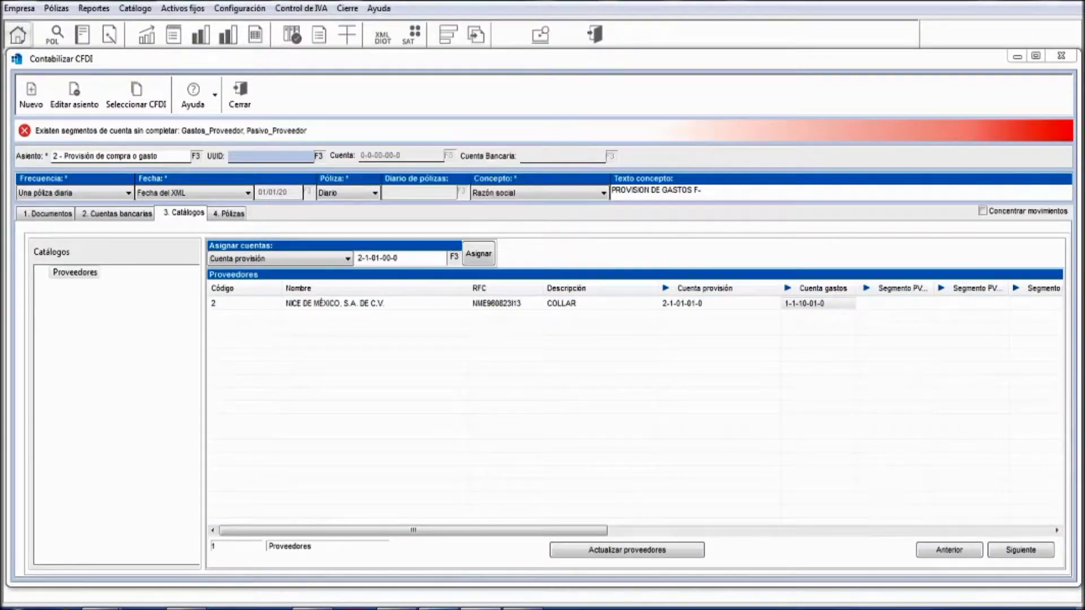
left_click(616, 550)
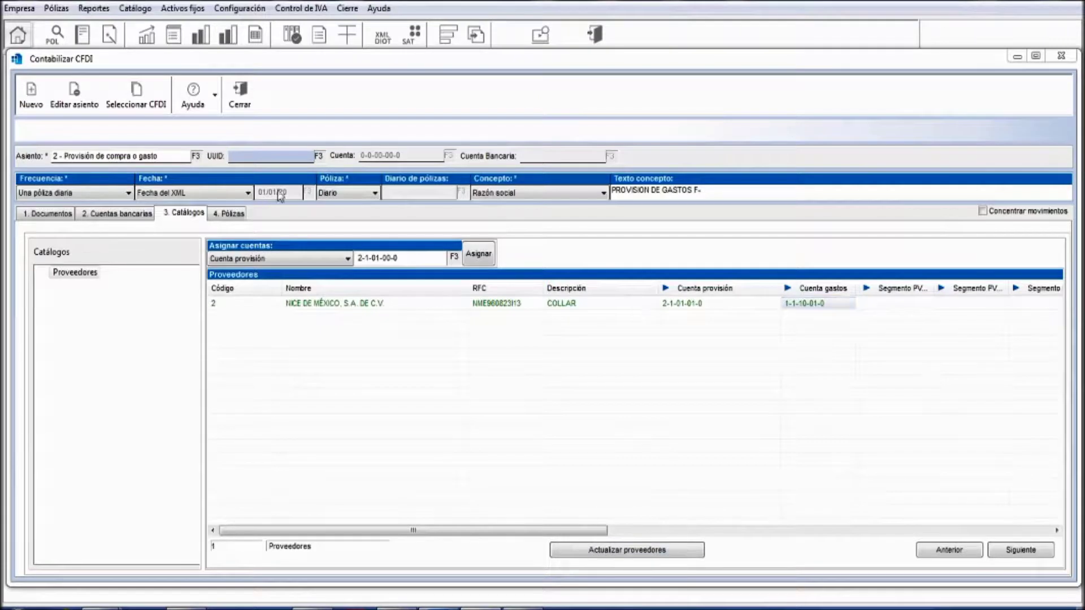
- Check the supplier's account under PASIVO, A CORTO PLAZO, PROVEEDORES in the Catálogo de Cuentas, then close the catalogue
left_click(140, 10)
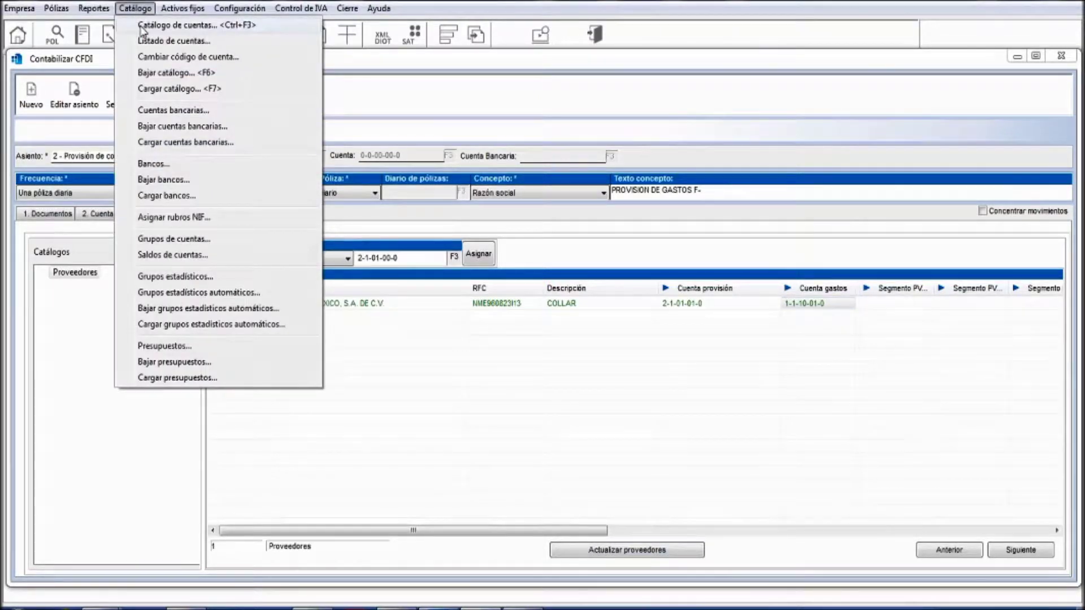
left_click(141, 27)
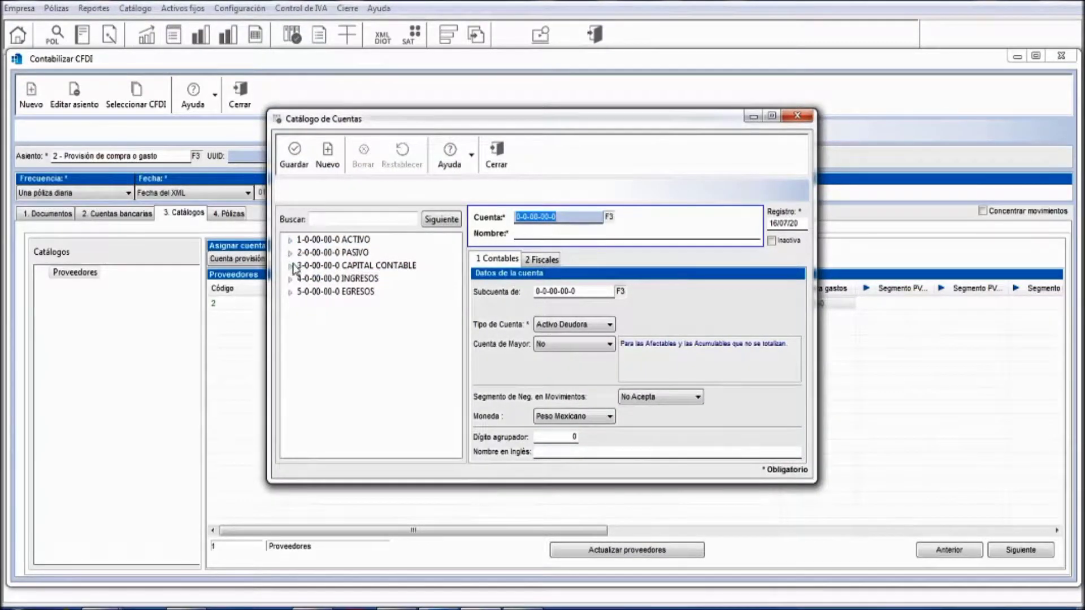
left_click(290, 252)
left_click(337, 265)
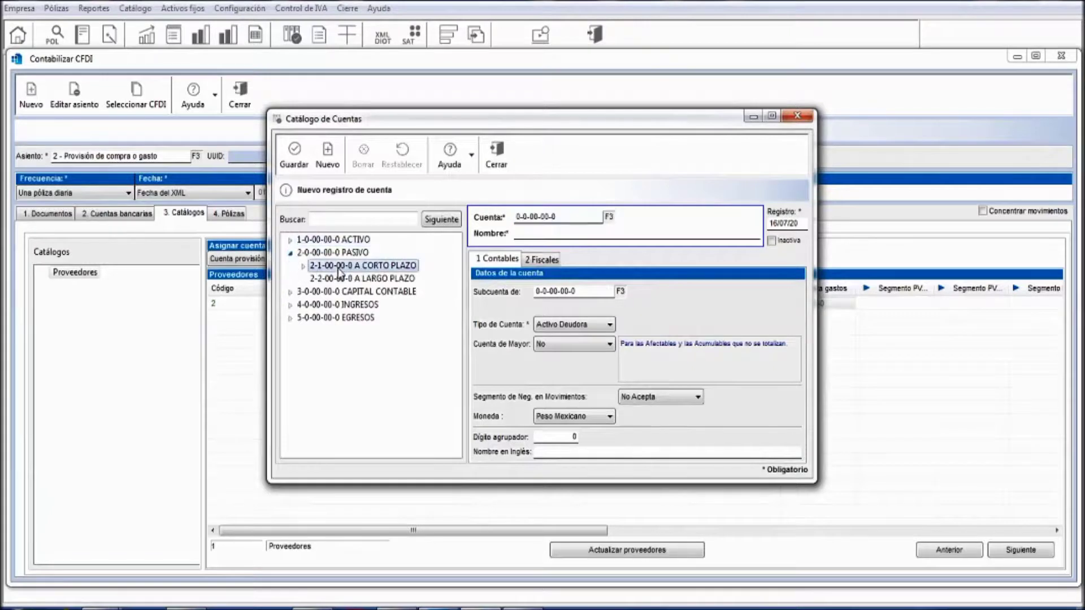
left_click(303, 266)
left_click(365, 279)
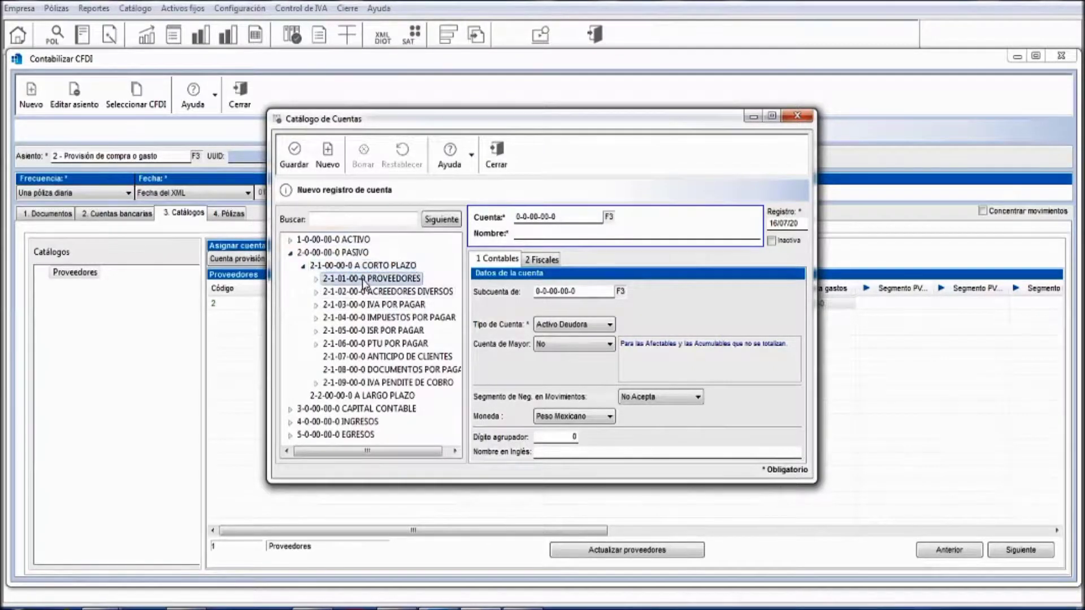
left_click(316, 279)
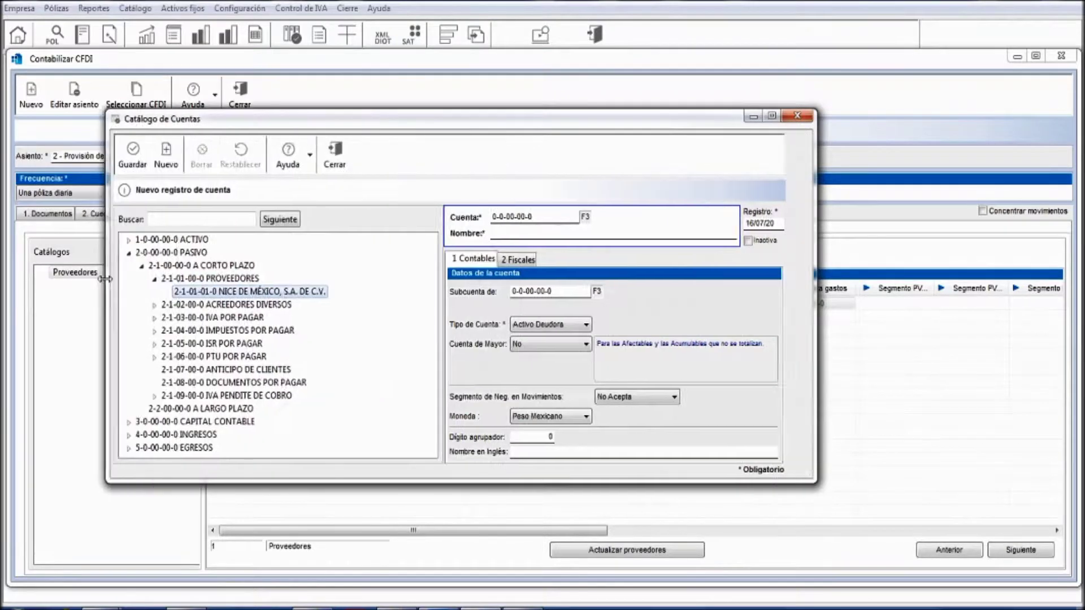
left_click_drag(269, 298, 85, 298)
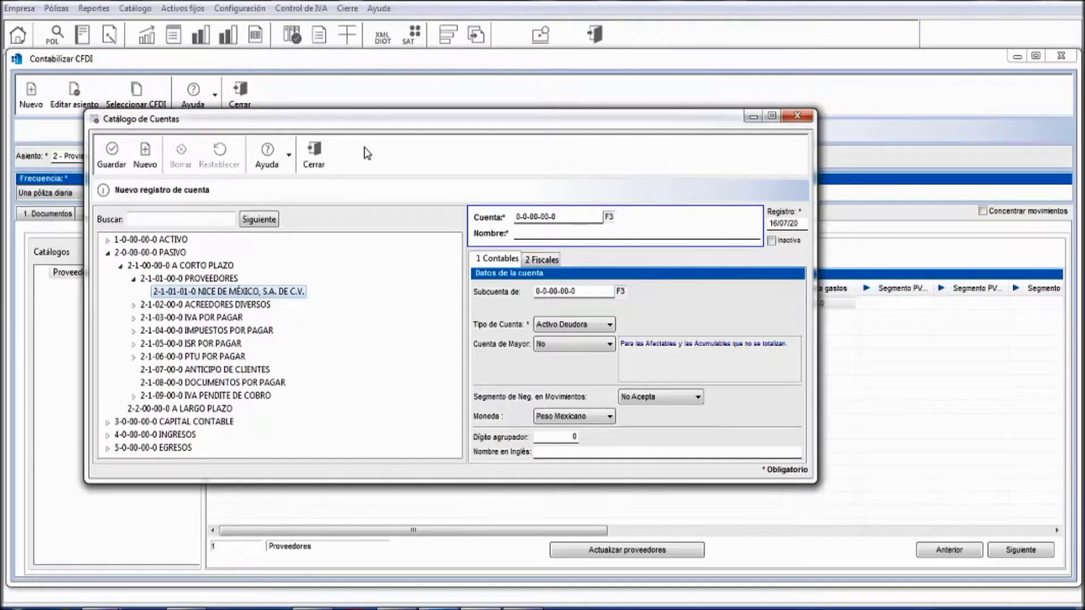
left_click(319, 165)
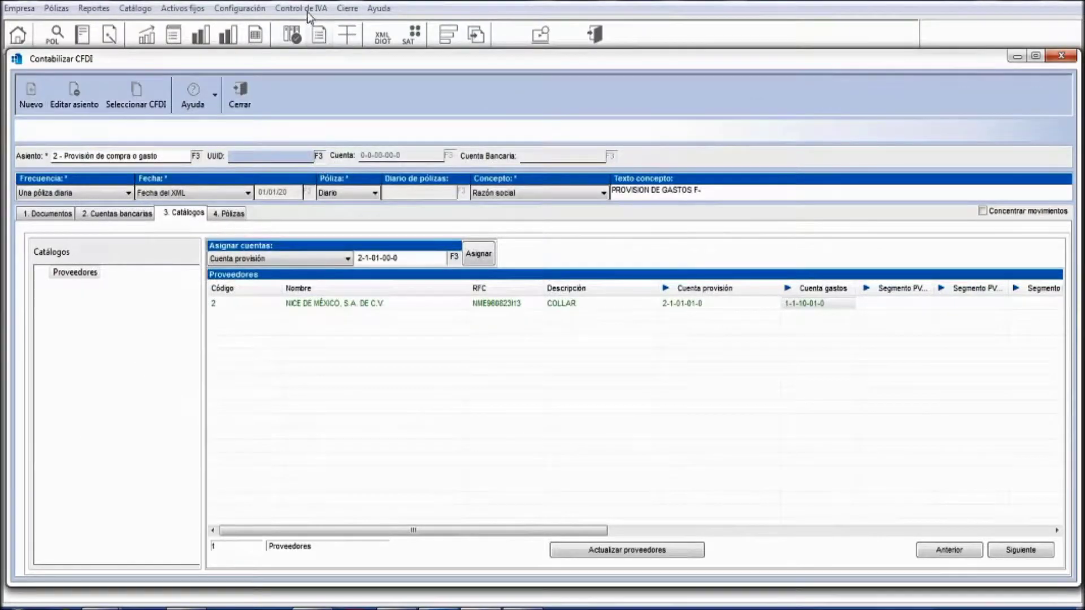
- Review the accounting data of NICE DE MÉXICO in the Padrón de clientes/proveedores, then close the record
left_click(310, 10)
left_click(316, 27)
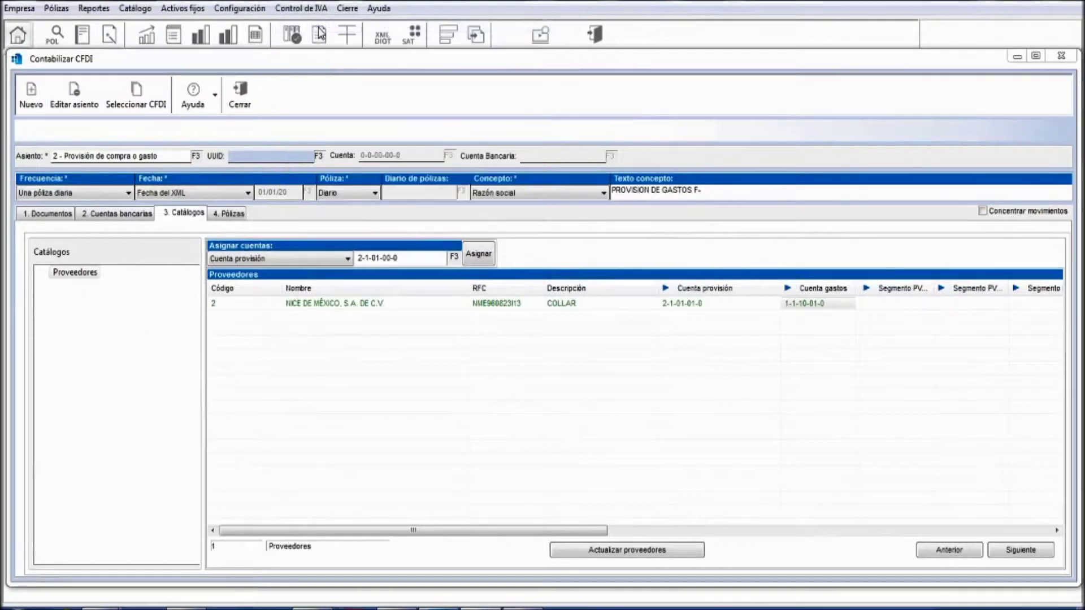
left_click(479, 145)
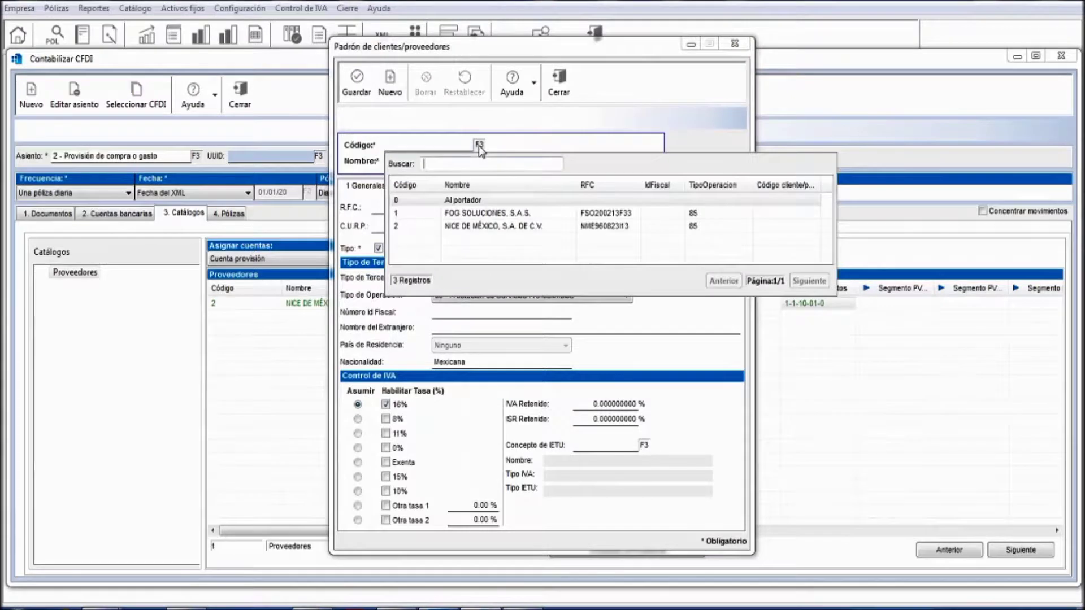
double_click(464, 229)
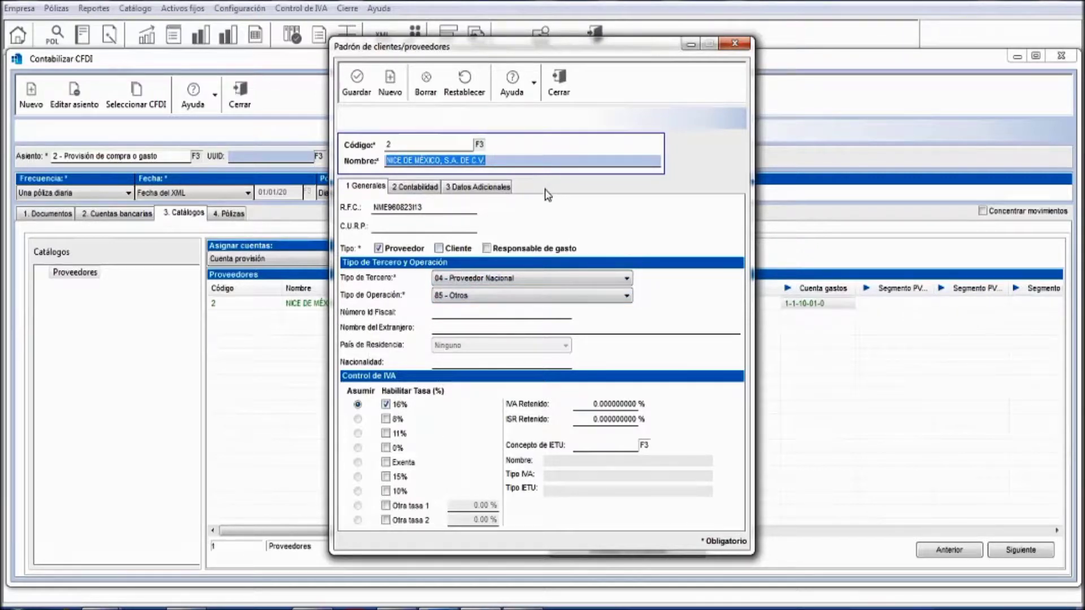
left_click(427, 191)
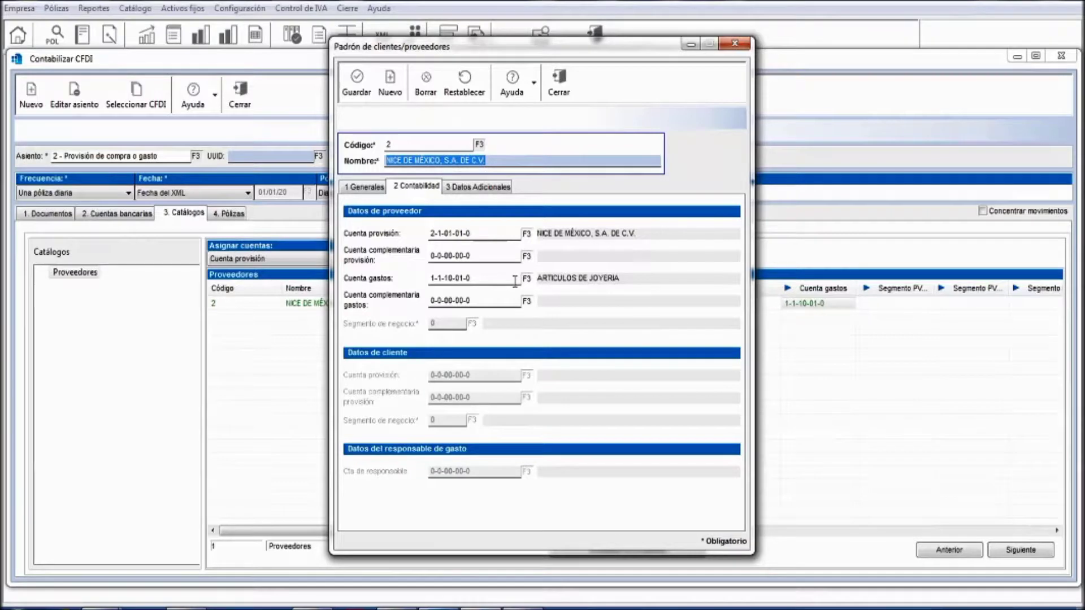
left_click(558, 79)
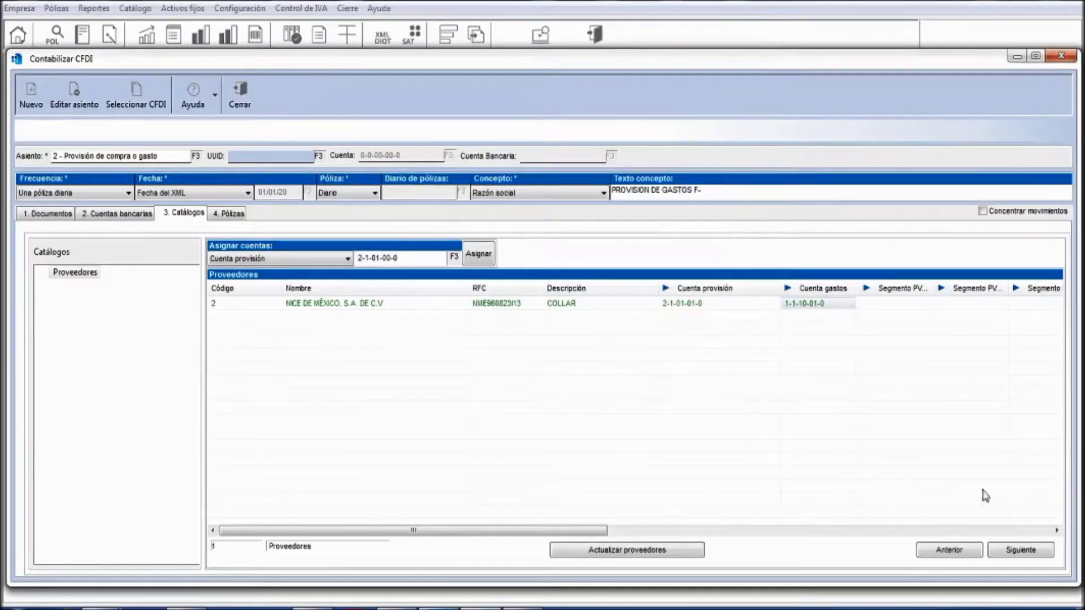
- Compare the proposed póliza movements with the invoice listed under Documentos and return to the movements
left_click(1020, 551)
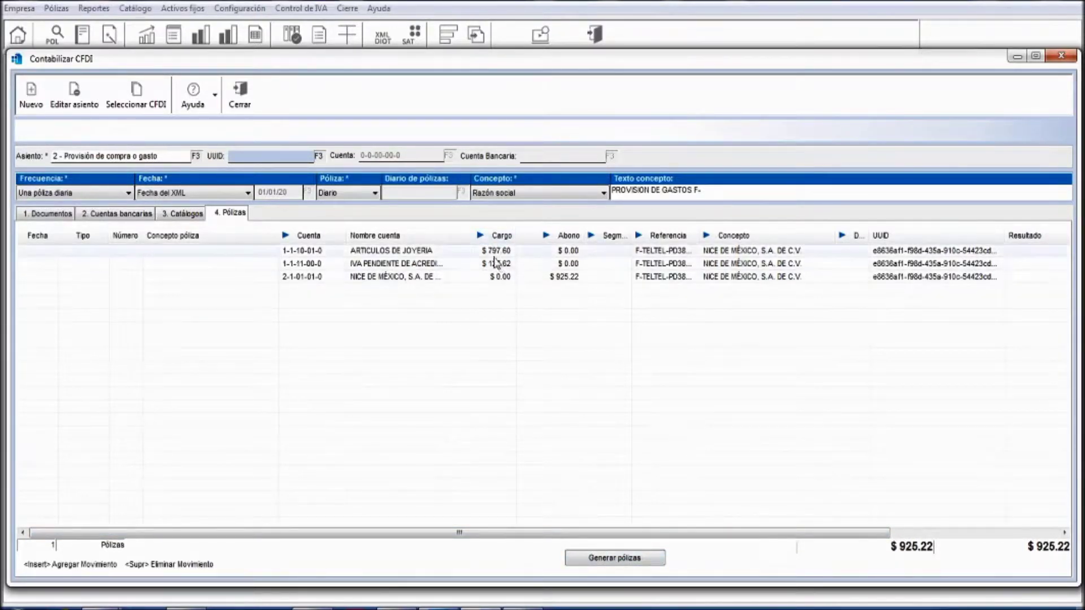
key("ctrl+a")
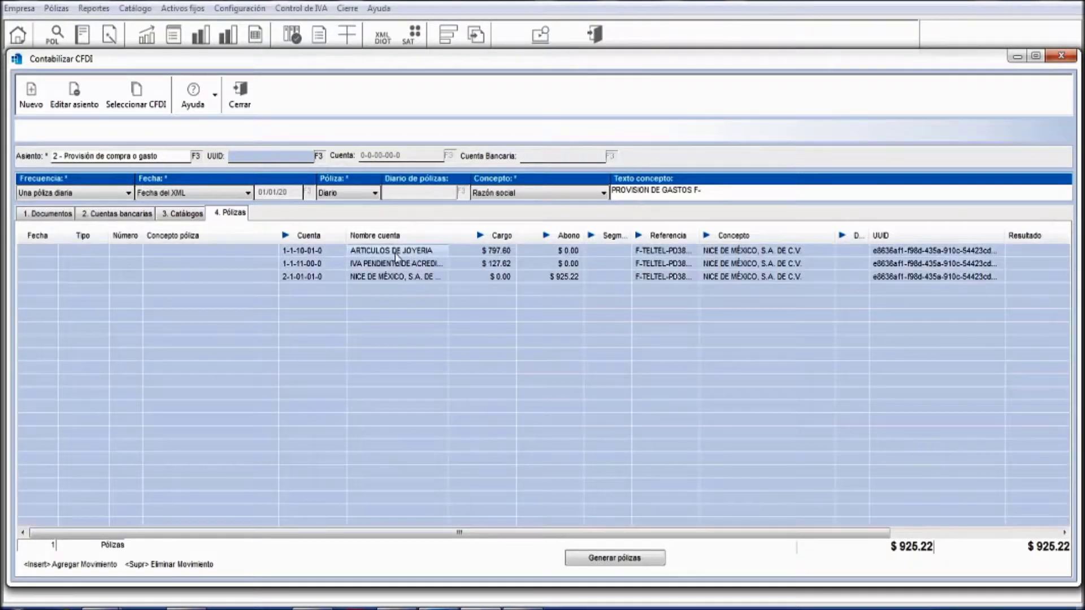
left_click(47, 217)
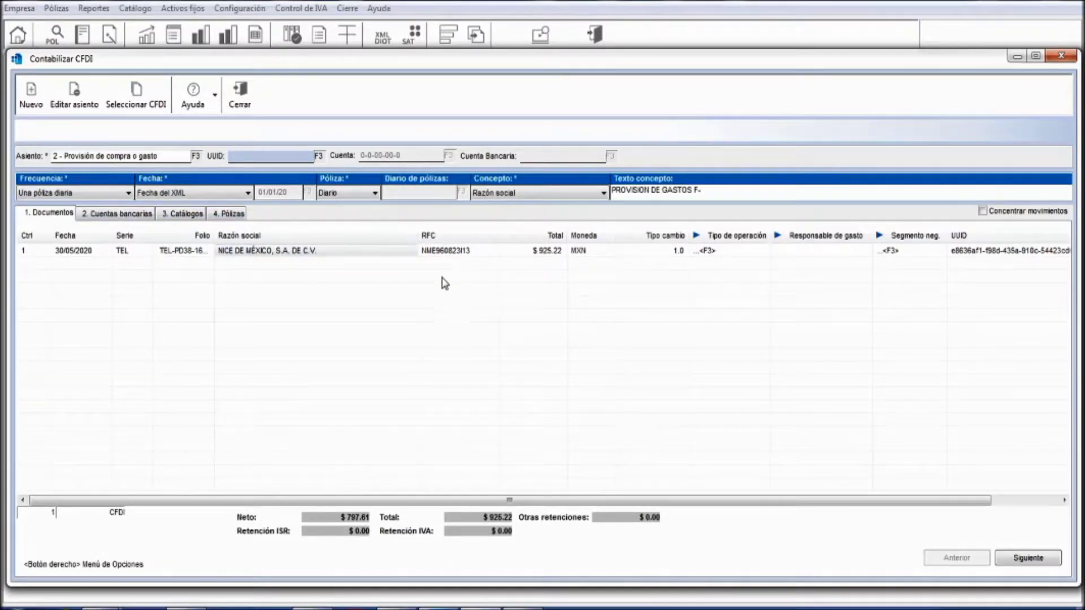
left_click(1027, 559)
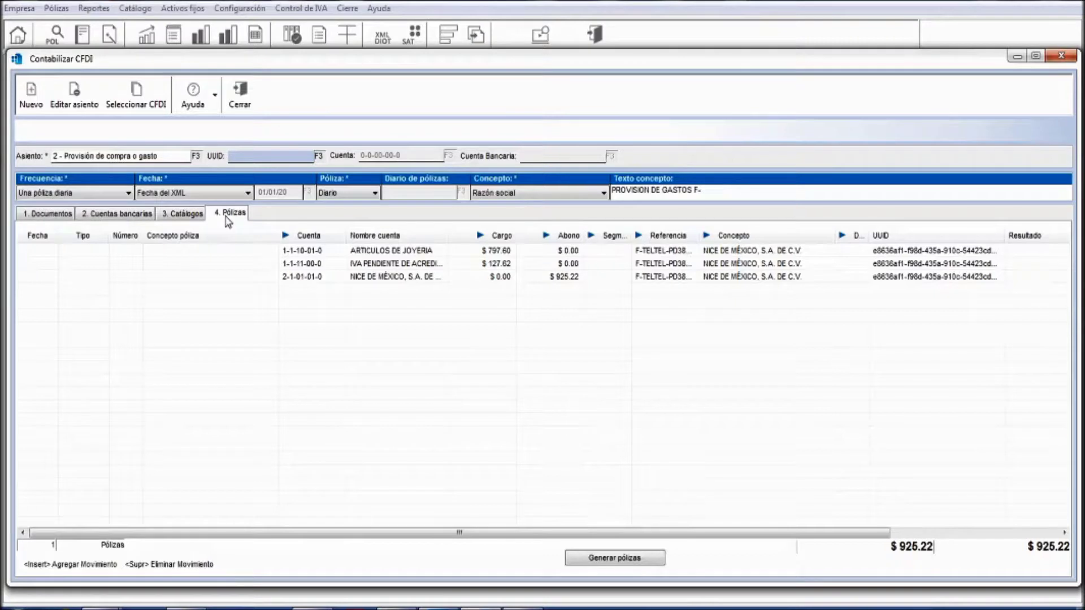
left_click(57, 214)
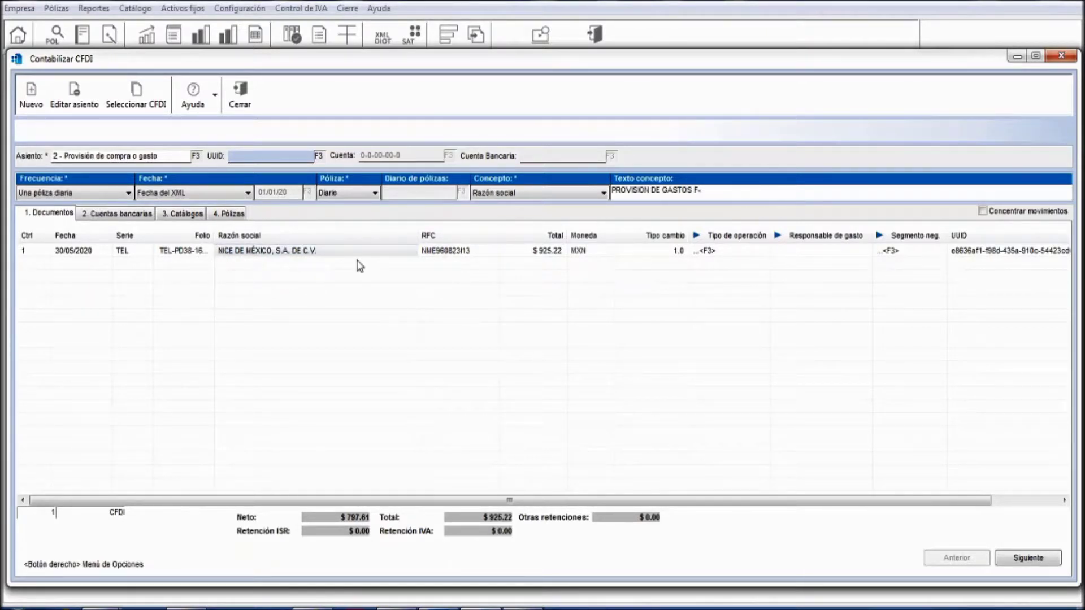
left_click(1005, 557)
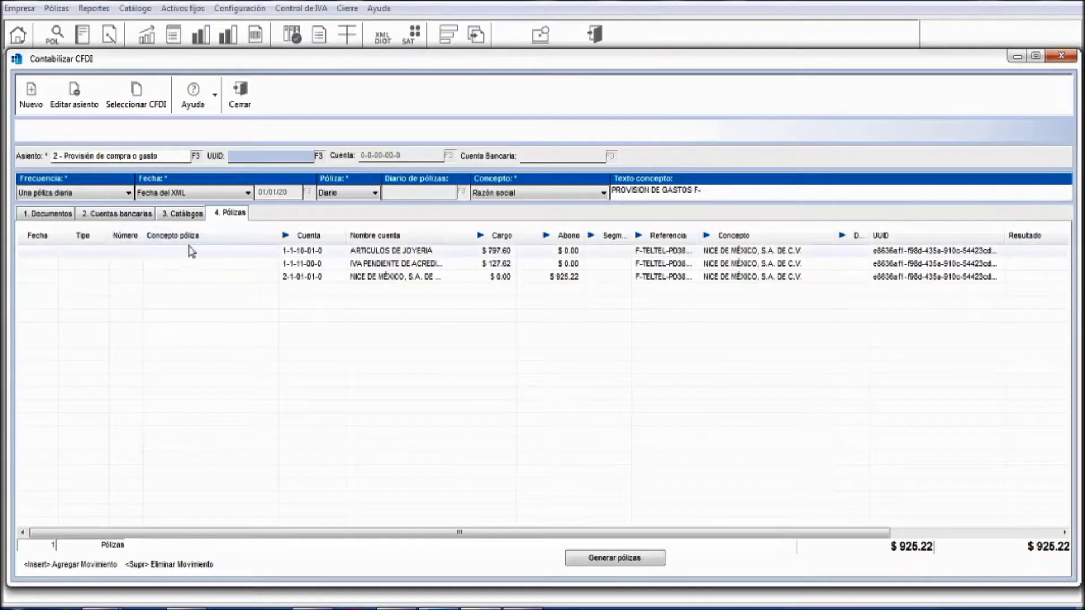
- Check the Cargo and Abono amounts of the proposed movements and generate the póliza for the NICE DE MÉXICO invoice
left_click(506, 254)
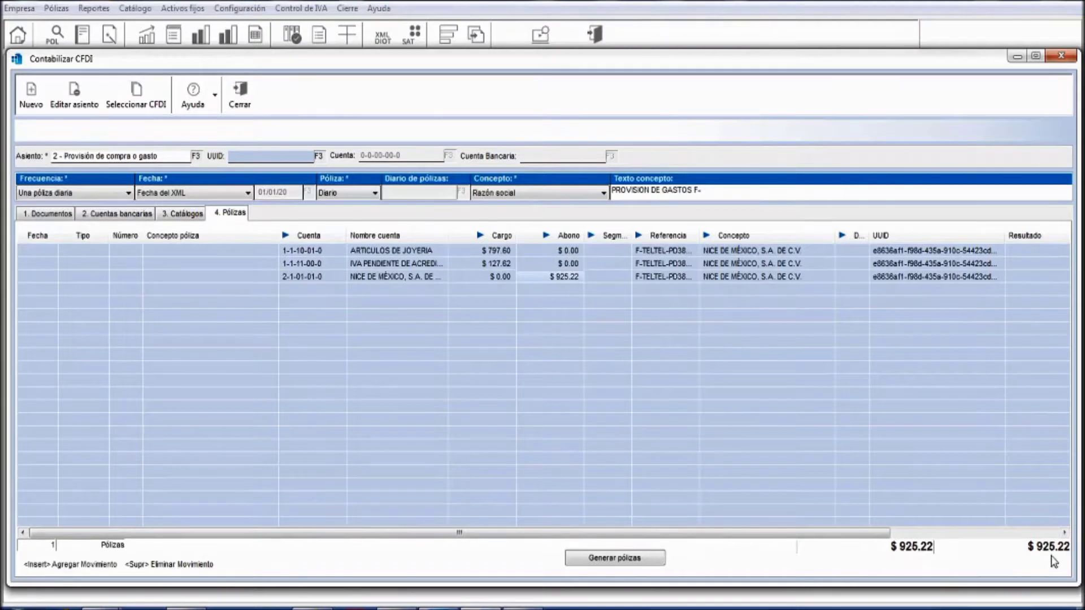
left_click(501, 255)
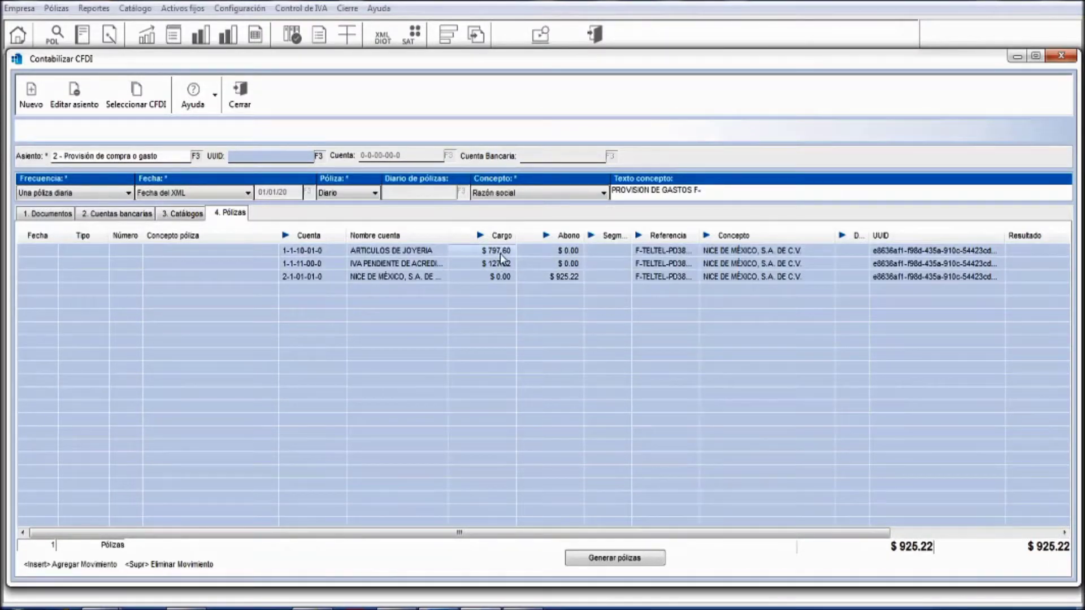
left_click(493, 264)
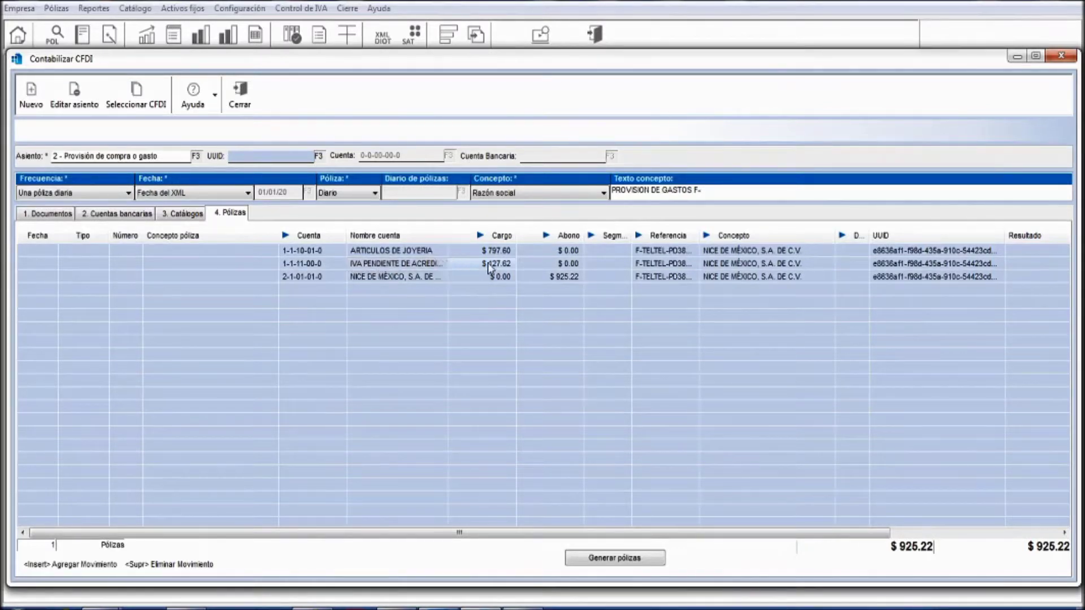
left_click(387, 279)
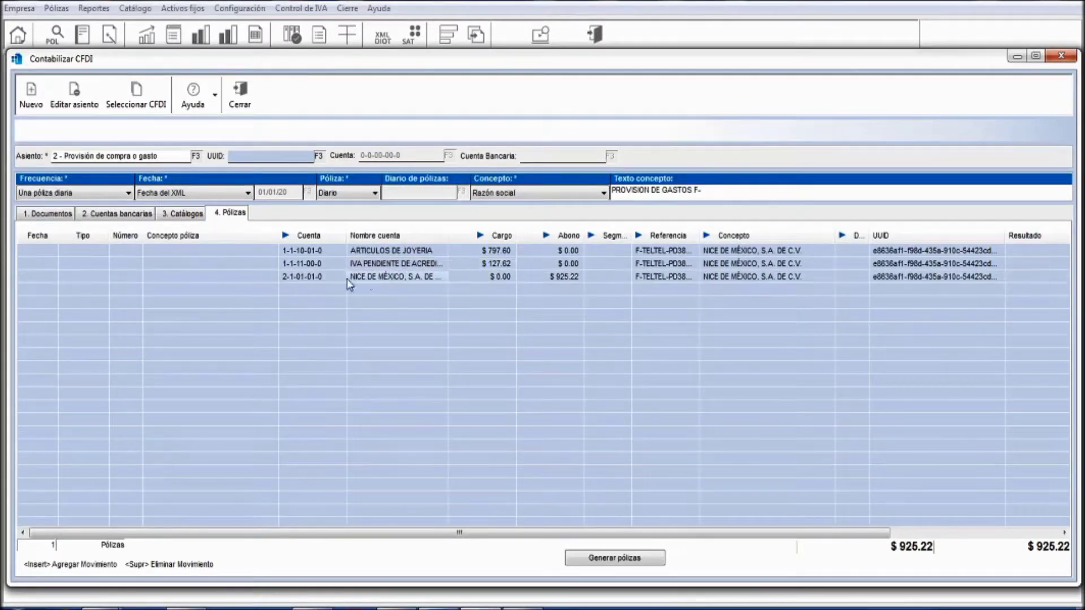
left_click(560, 279)
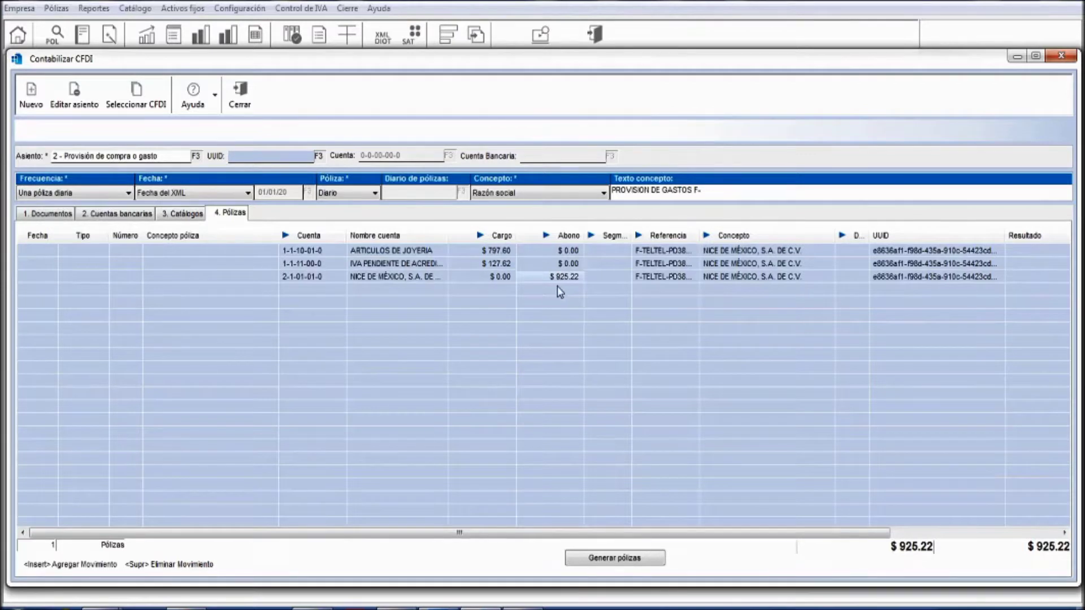
left_click(603, 561)
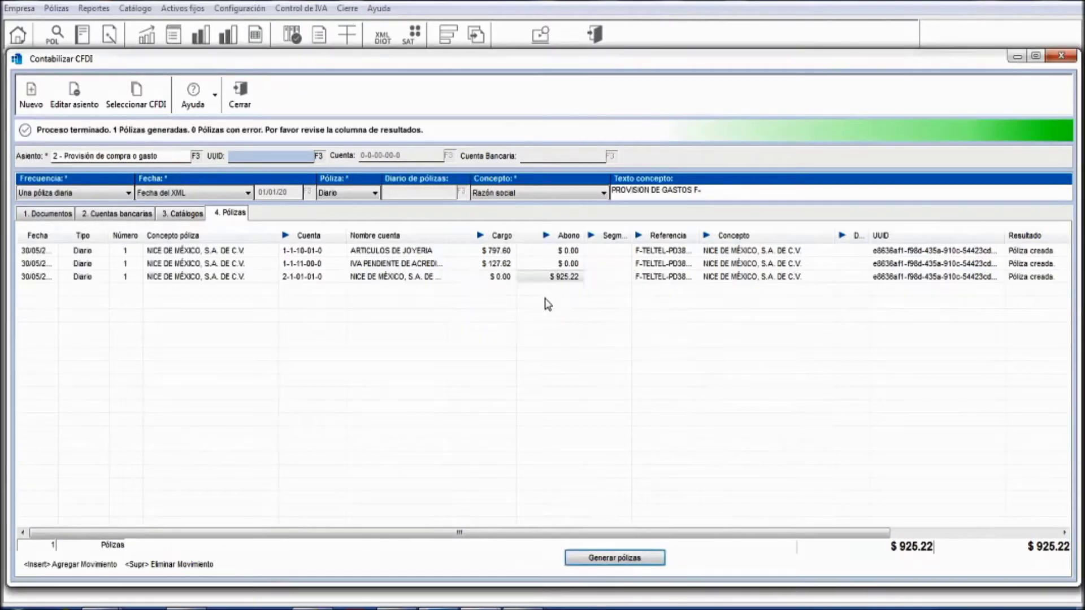
- Widen the Fecha column to check the full dates of the generated póliza movements, then close Contabilizar CFDI
left_click_drag(59, 228, 95, 229)
key("ctrl+a")
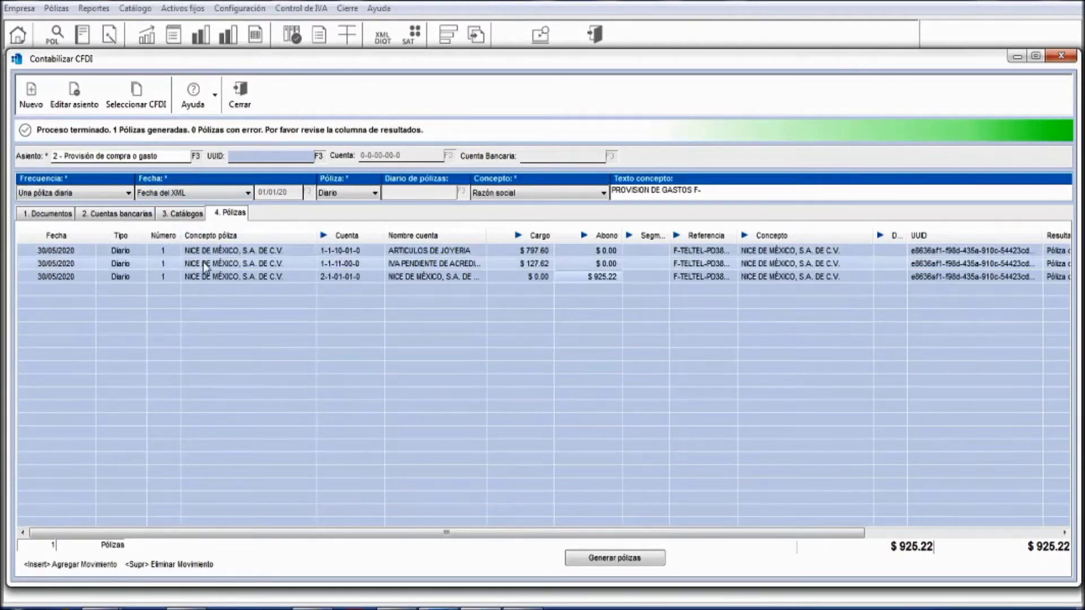
left_click(240, 96)
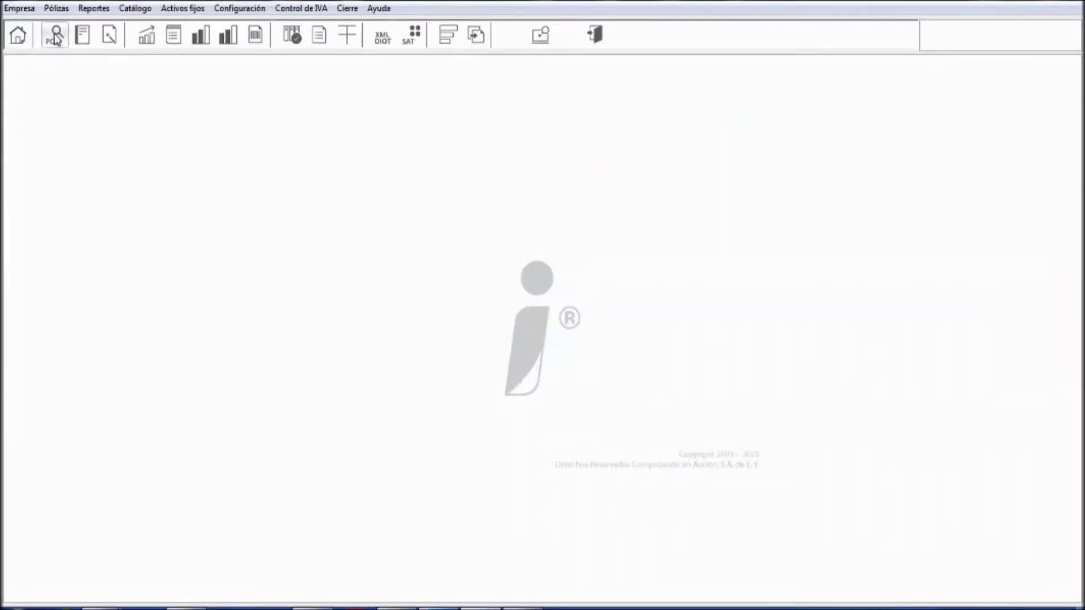
- Filter the Listado de Pólizas to Mayo 2020 and open the NICE DE MÉXICO Diario póliza
left_click(55, 42)
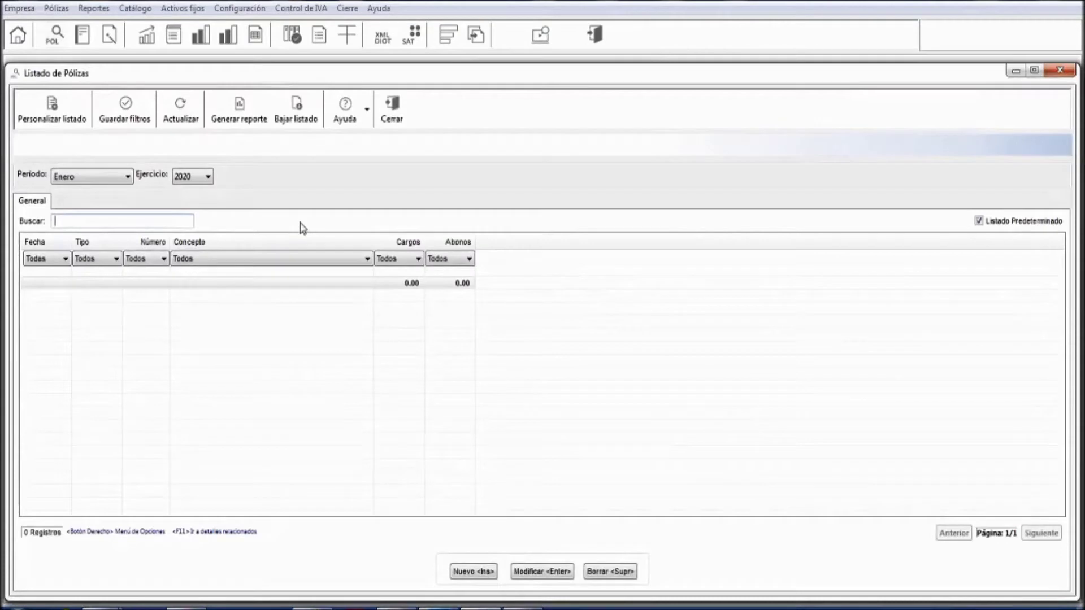
left_click(119, 177)
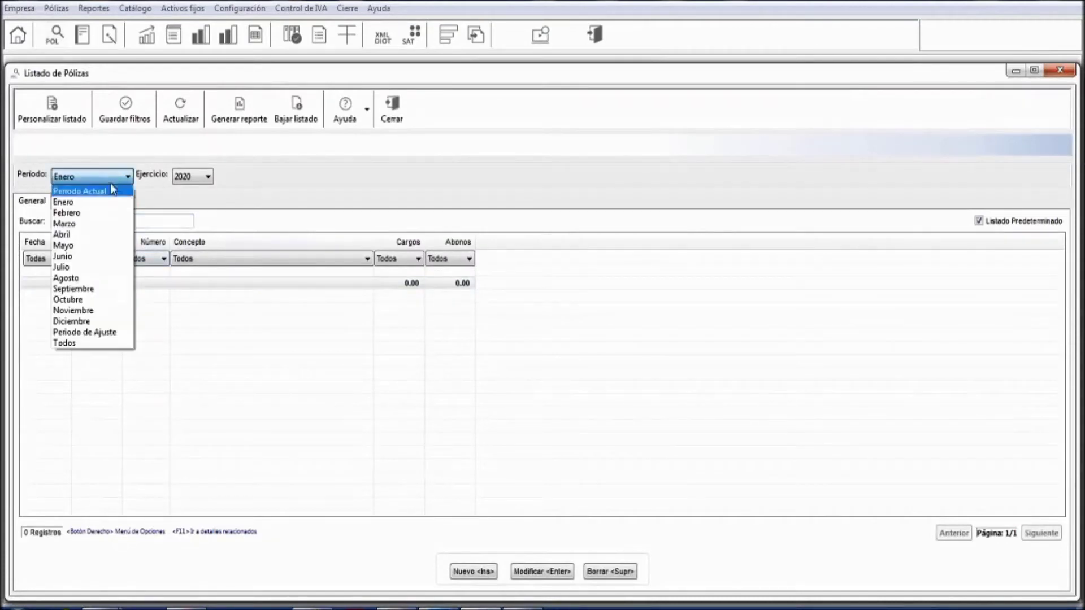
left_click(79, 245)
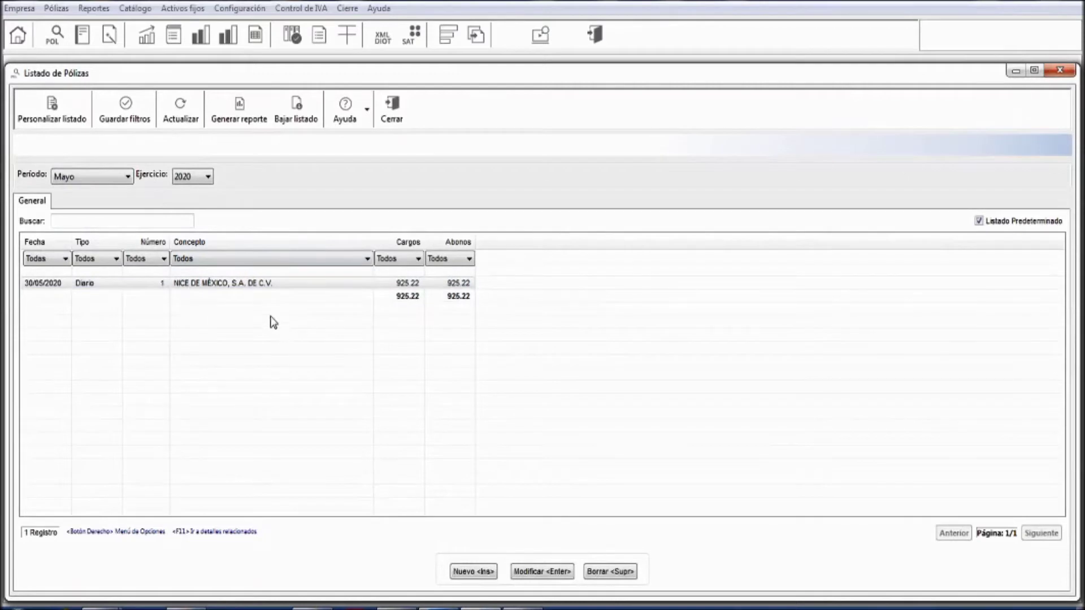
left_click(193, 289)
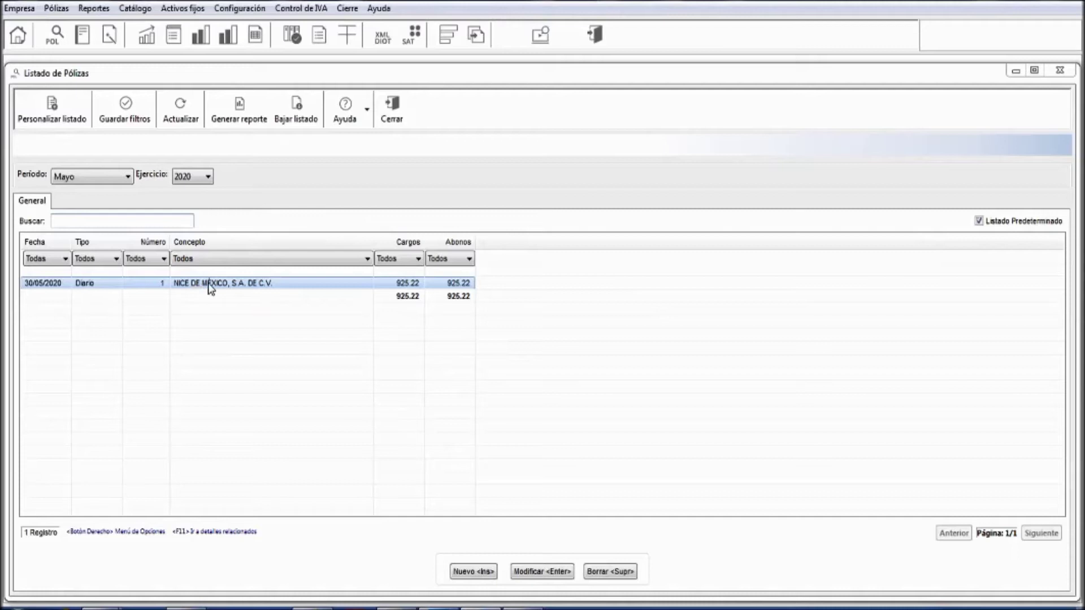
double_click(210, 286)
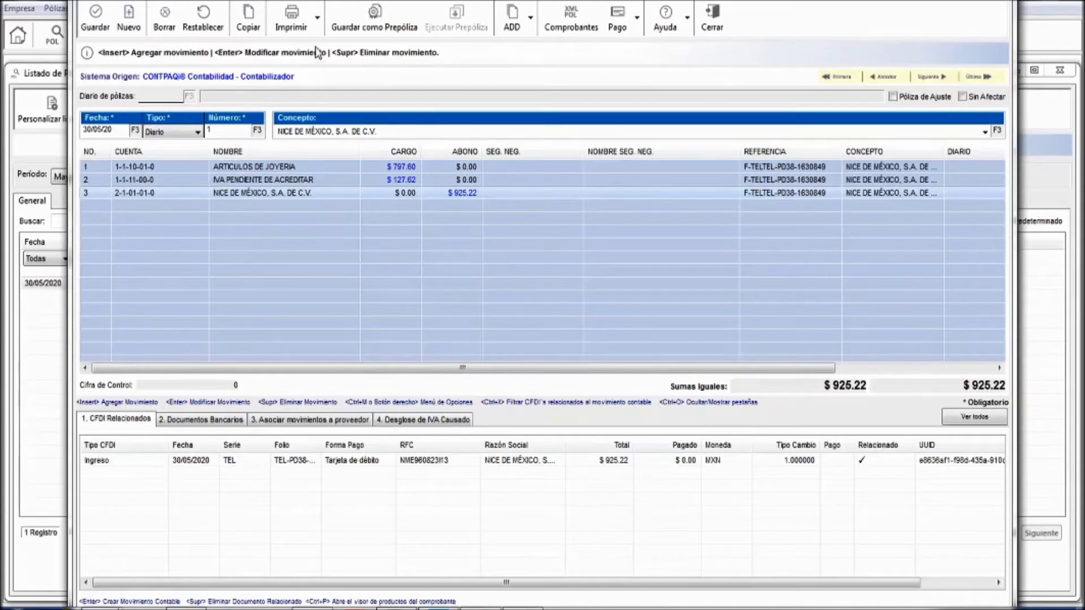
- Output the póliza report to Pantalla with columns widened by 0 % and the Tahoma font at size 8
left_click(318, 18)
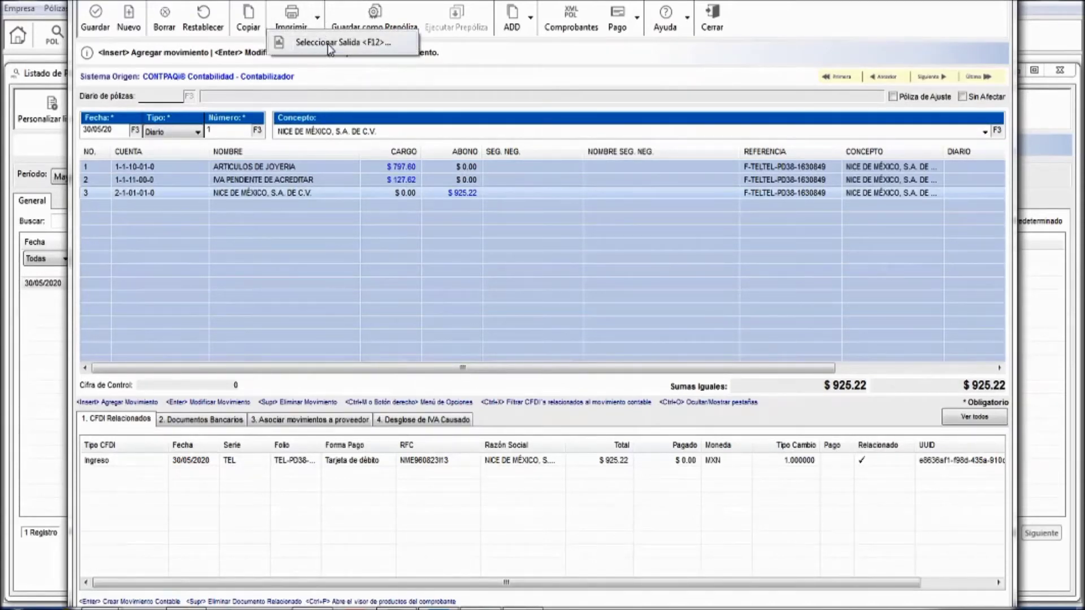
left_click(328, 45)
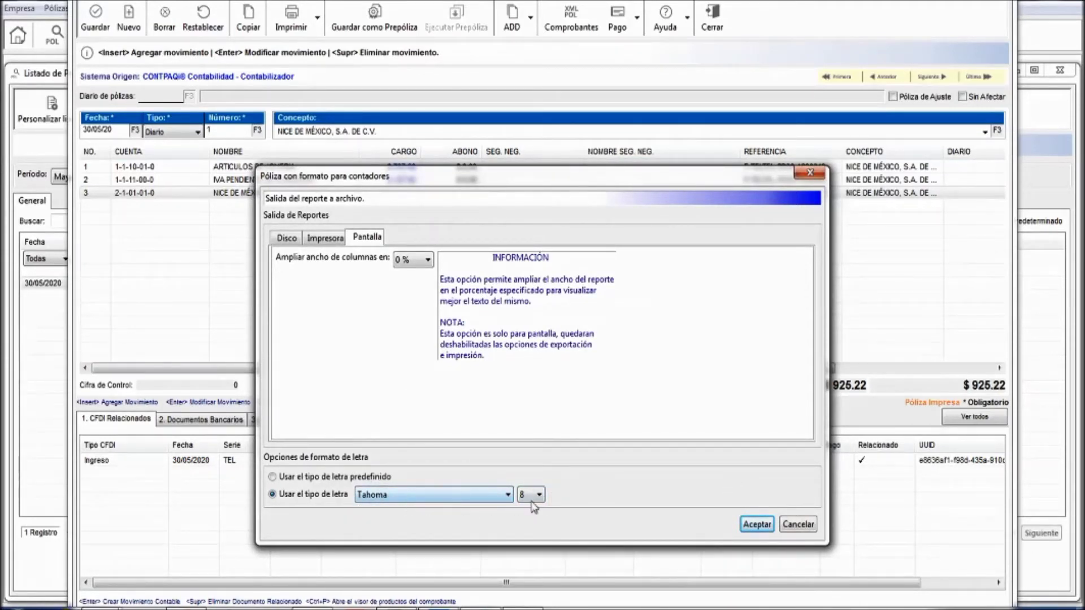
left_click(757, 524)
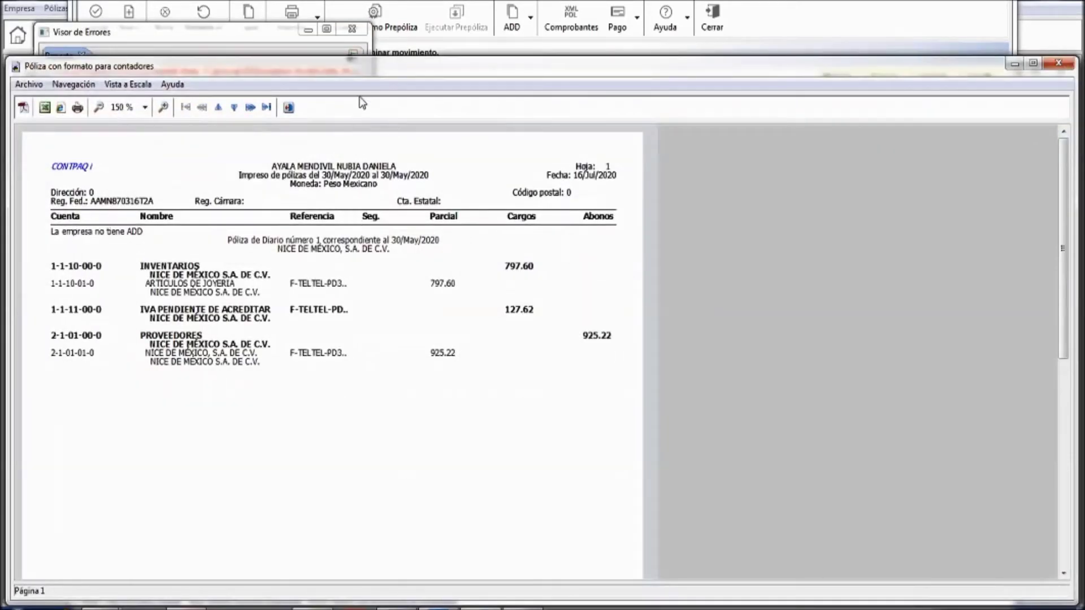
- Maximize the printed póliza preview, examine its accounts, Cargos and Abonos, then exit the report
double_click(365, 67)
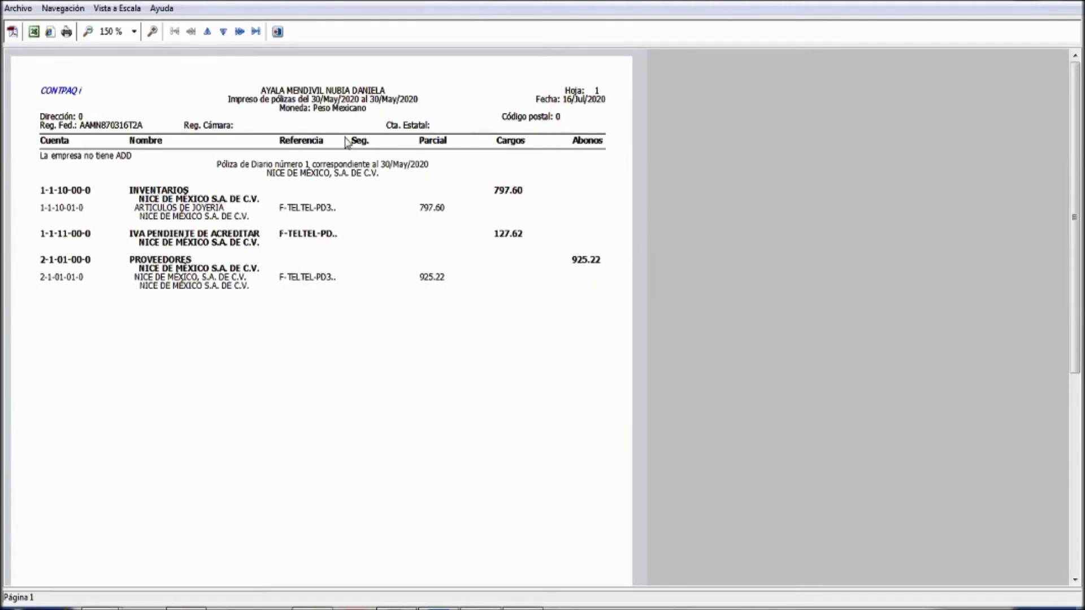
left_click_drag(1074, 163, 1075, 200)
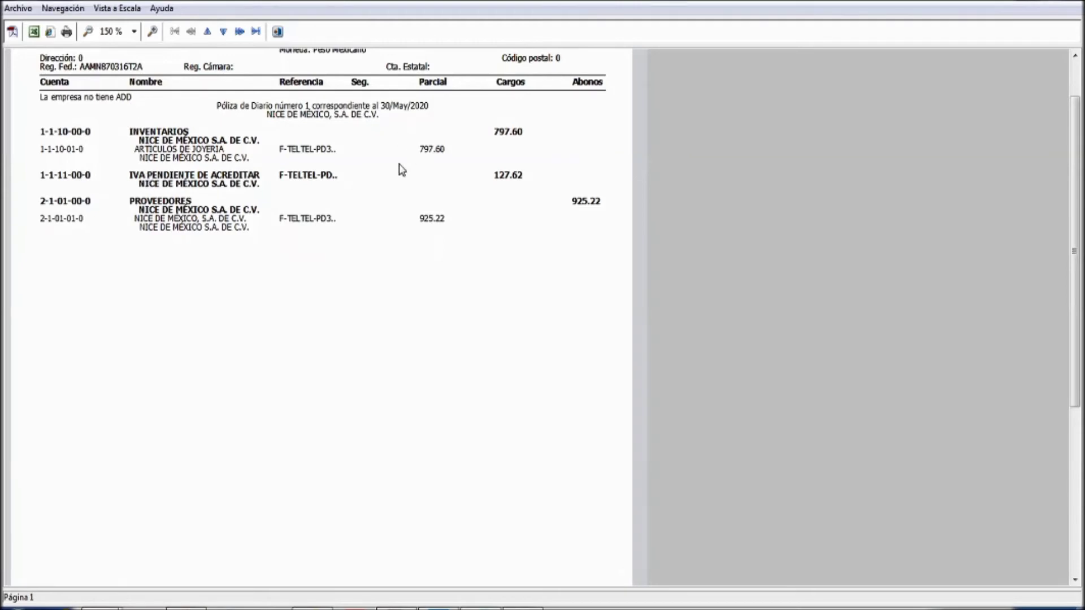
left_click_drag(1073, 282, 1082, 256)
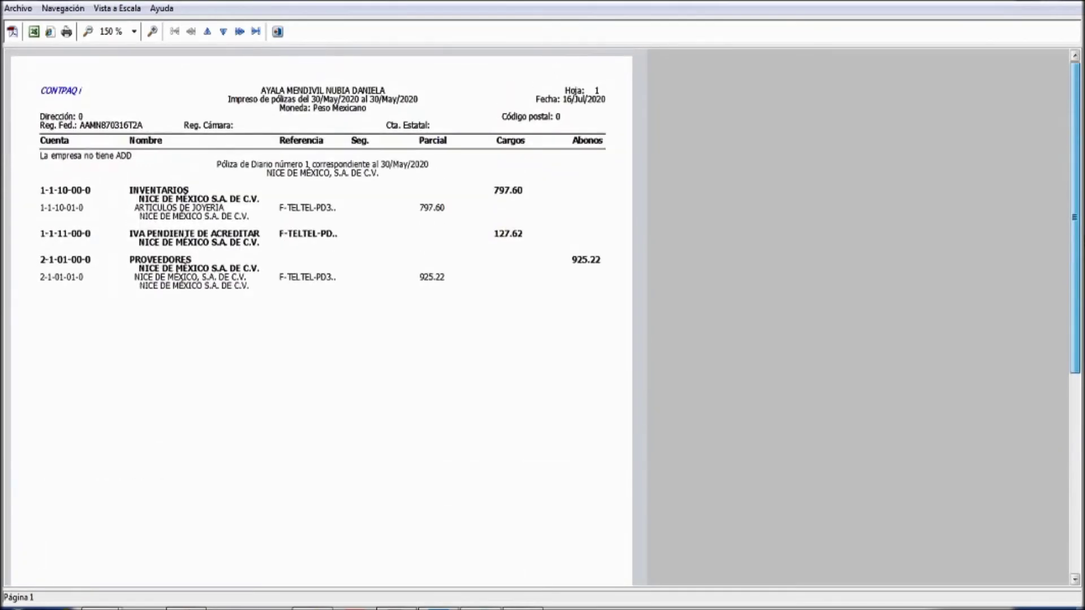
mouse_move(1074, 116)
left_mouse_down()
mouse_move(1048, 338)
mouse_move(1079, 121)
left_mouse_up()
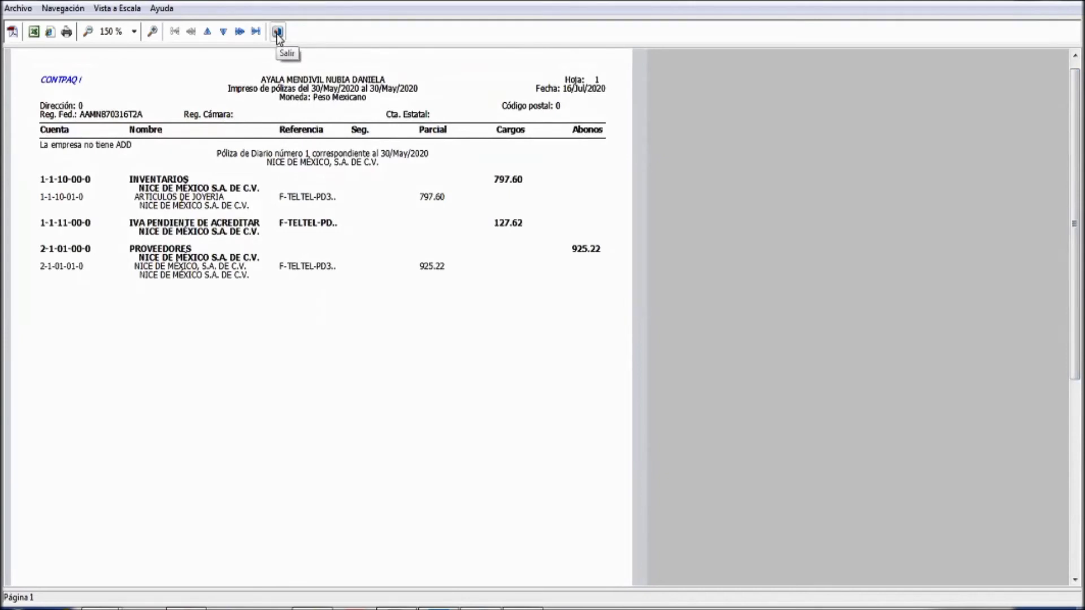
left_click_drag(1075, 144, 1056, 107)
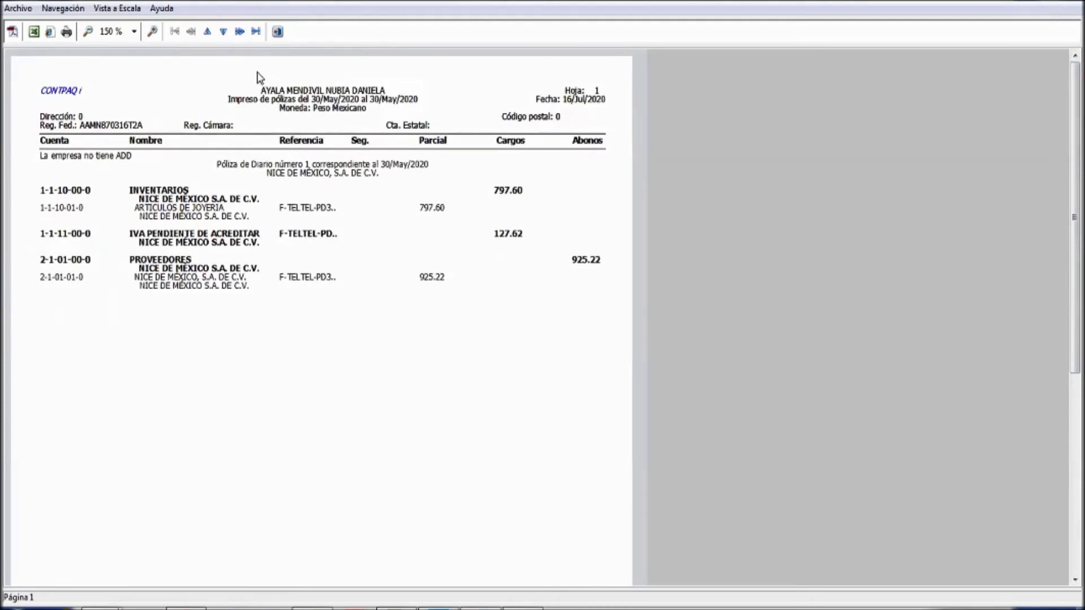
left_click(278, 33)
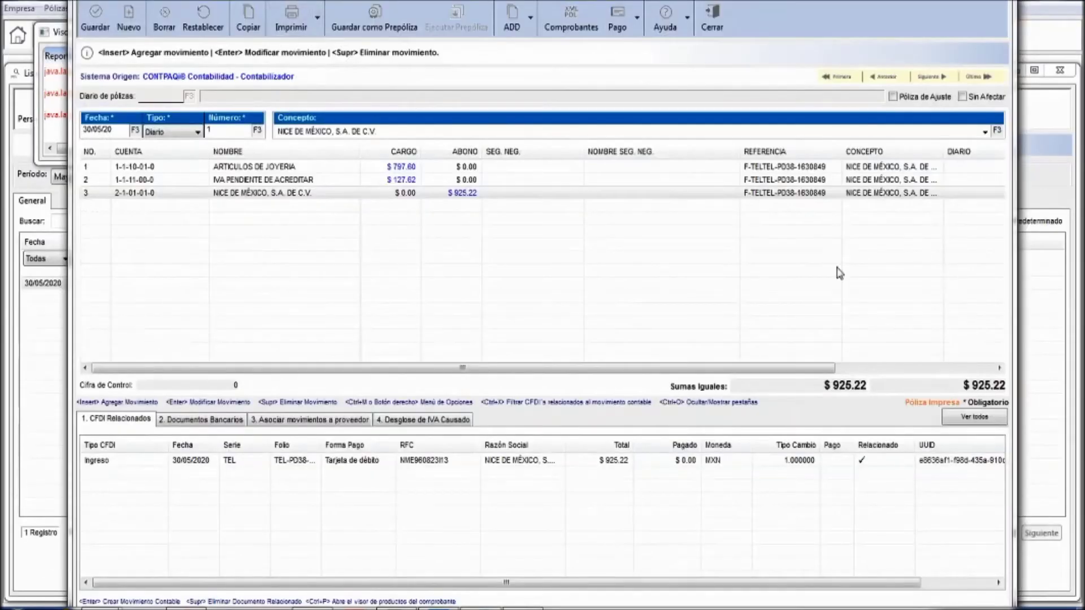
- Check the invoice under CFDI Relacionados, then close the póliza and the Visor de Errores
left_click(425, 463)
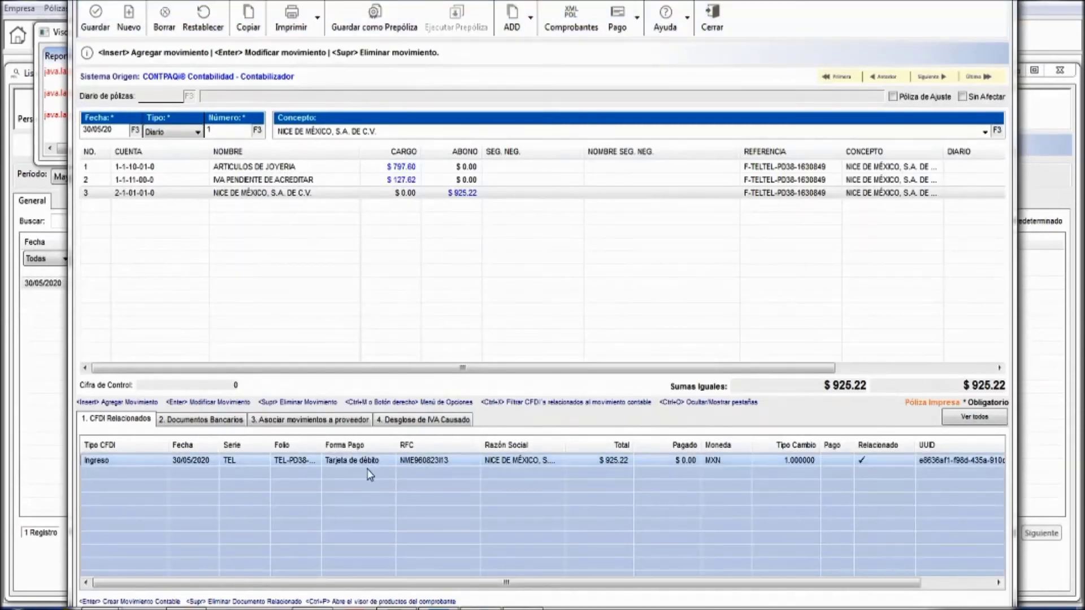
left_click(712, 18)
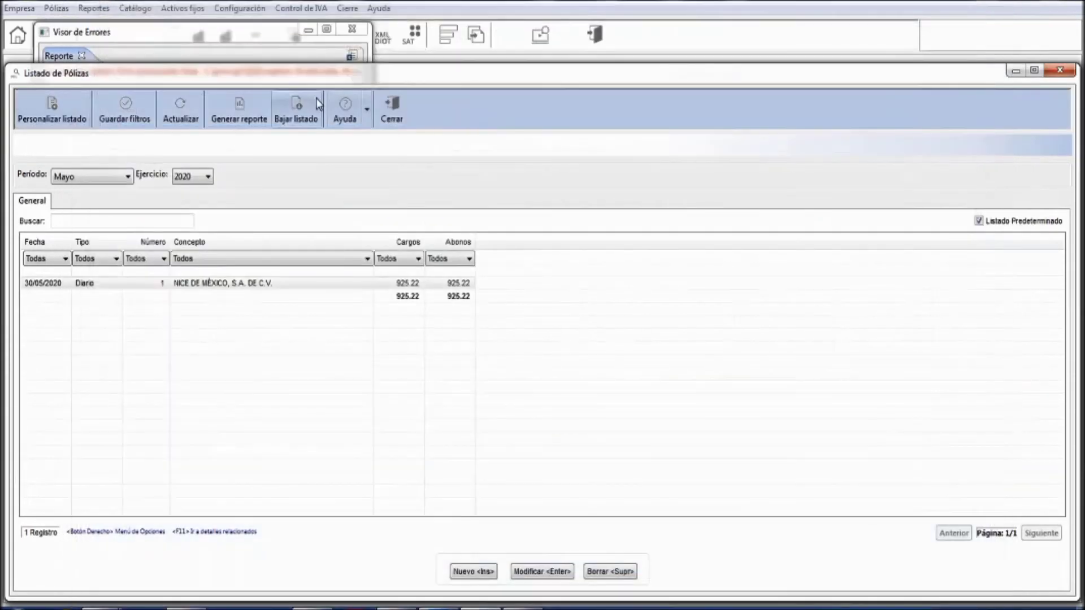
left_click(269, 33)
left_click(352, 29)
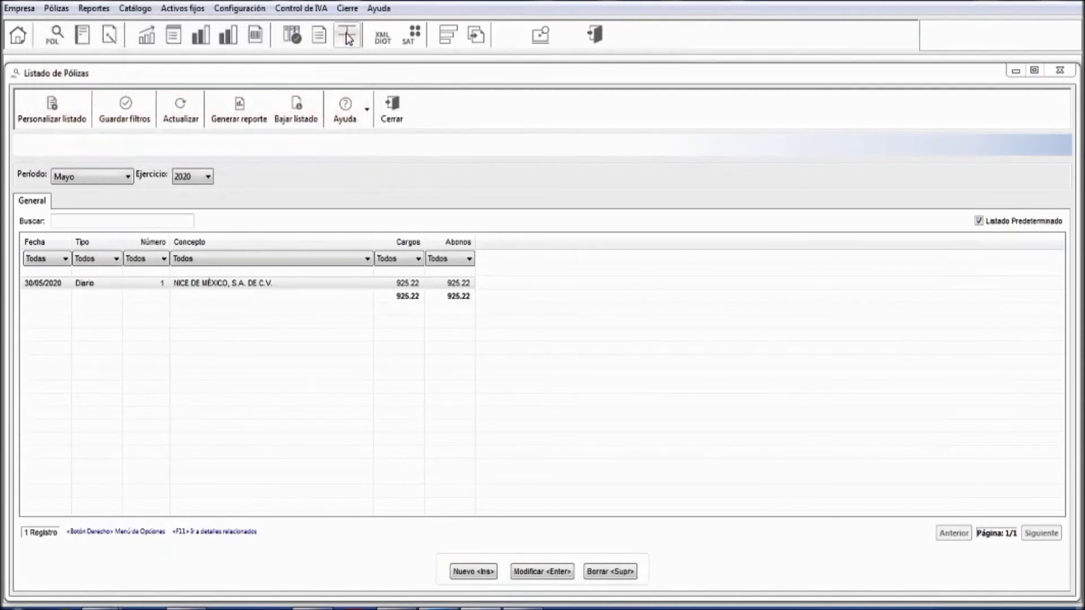